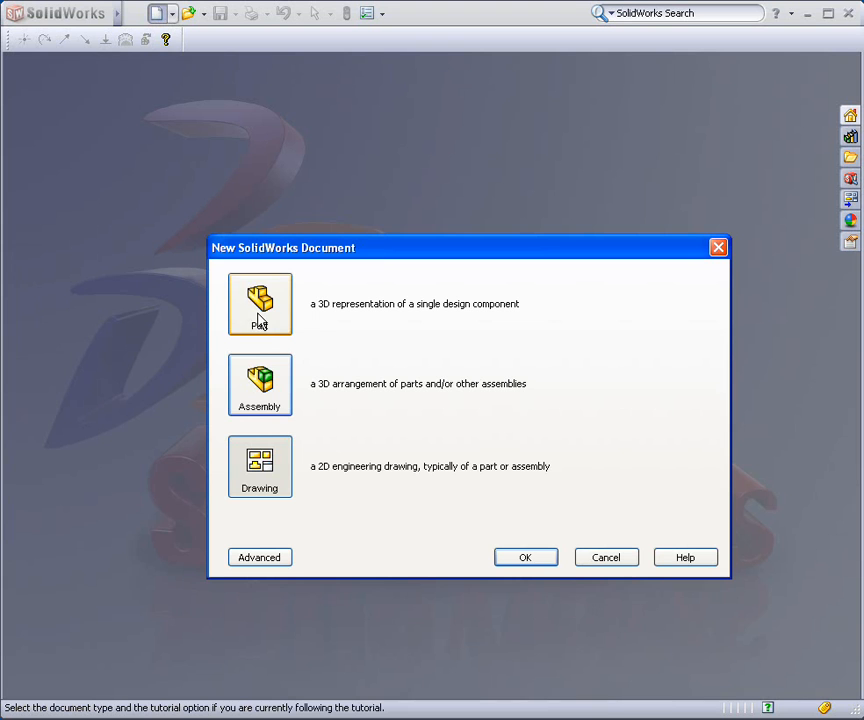
Step: Create a new part and make its Front, Top and Right reference planes visible
click(525, 557)
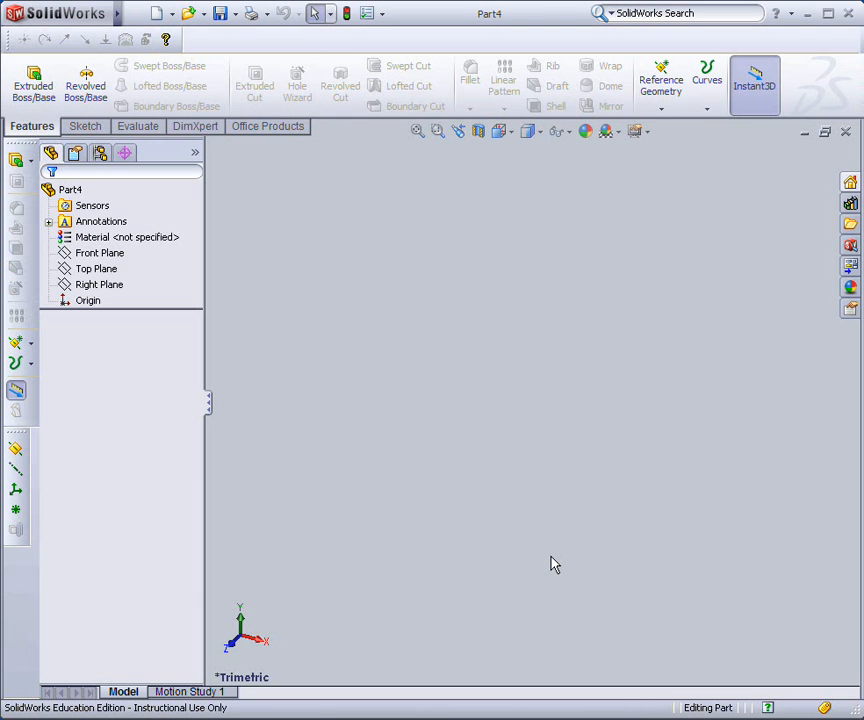
right_click(82, 253)
key(Escape)
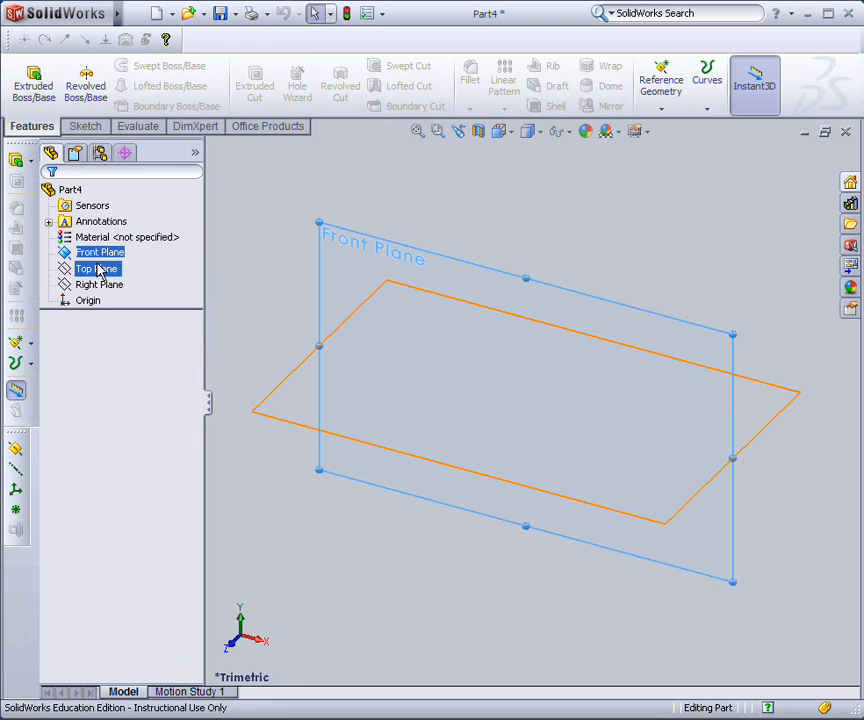
right_click(106, 268)
key(Escape)
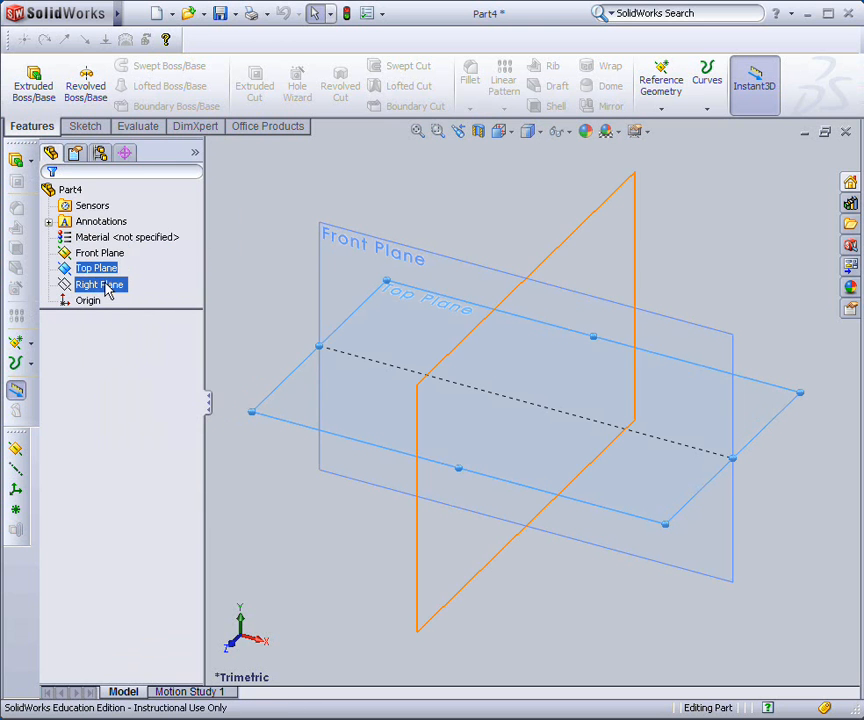
right_click(112, 285)
key(Escape)
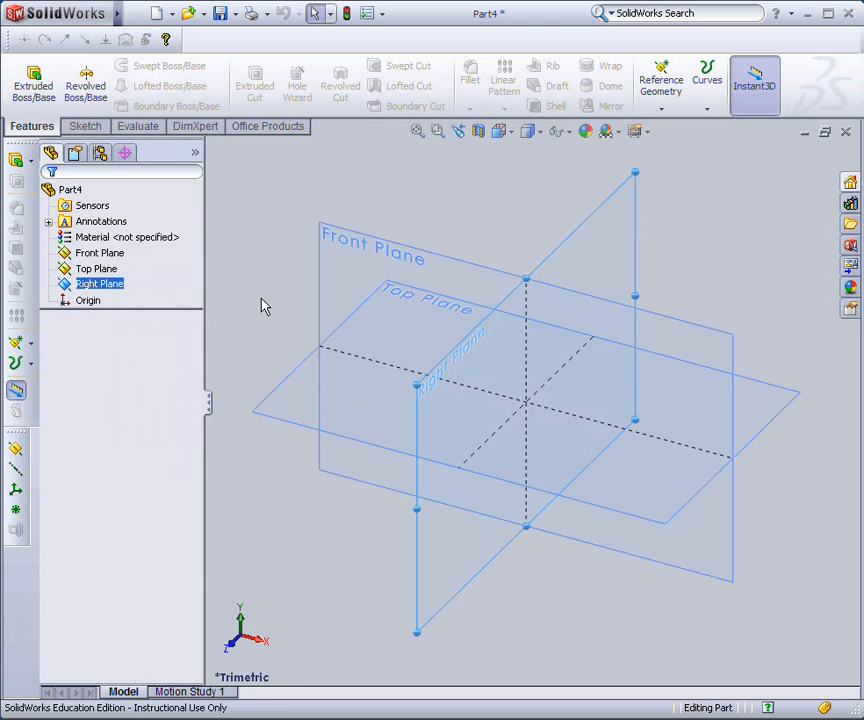
Step: Create a reference plane offset 2 in forward from the Front Plane
middle_drag(310, 323, 257, 289)
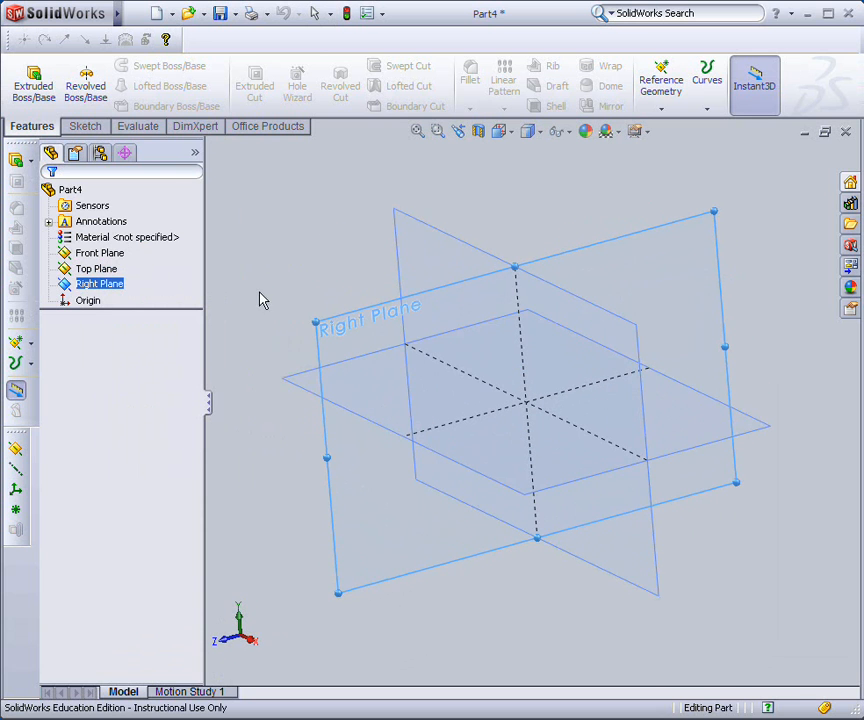
click(460, 214)
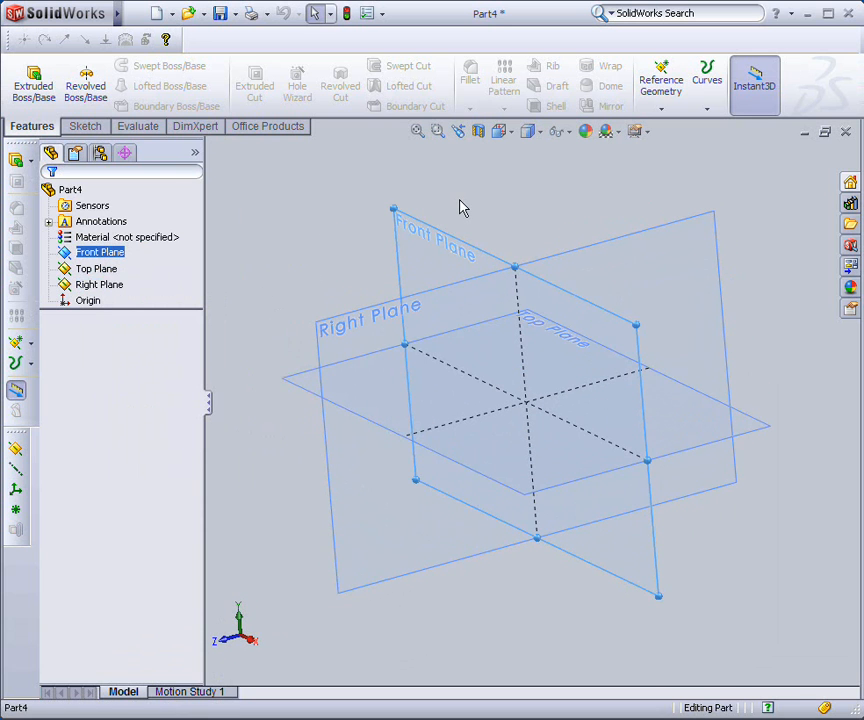
ctrl+drag(473, 250, 367, 271)
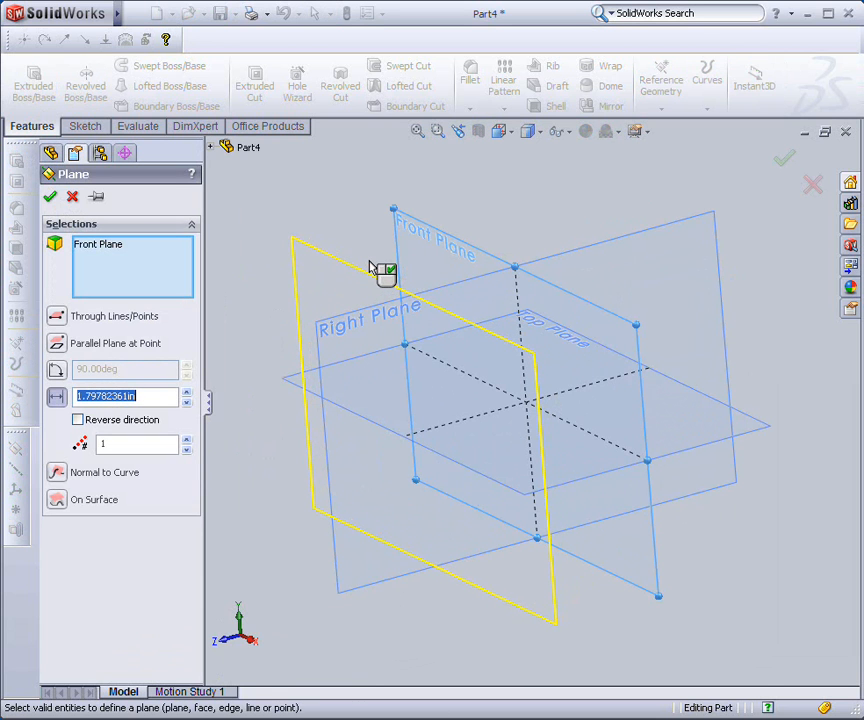
text(2)
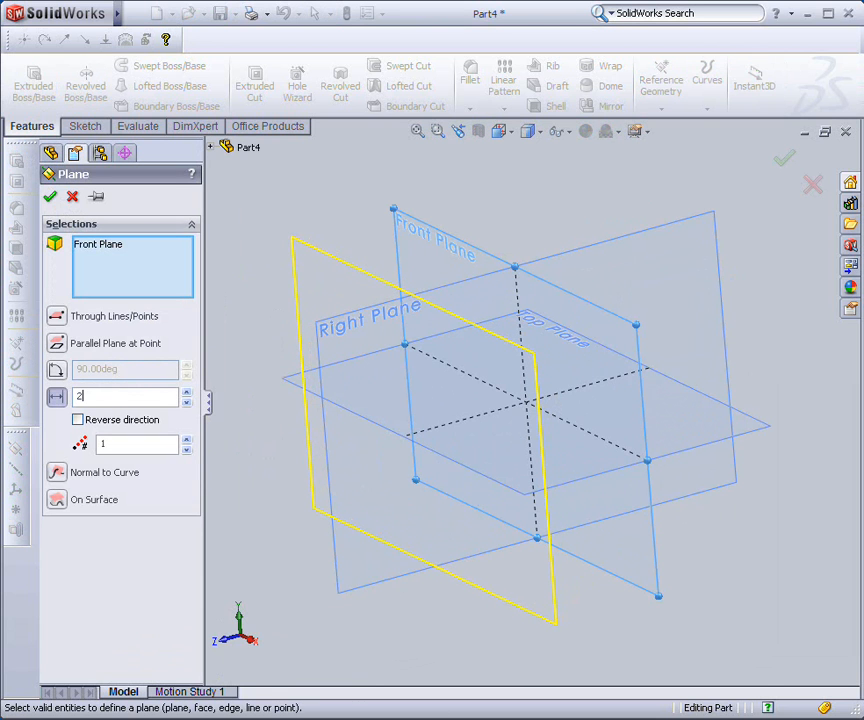
key(Return)
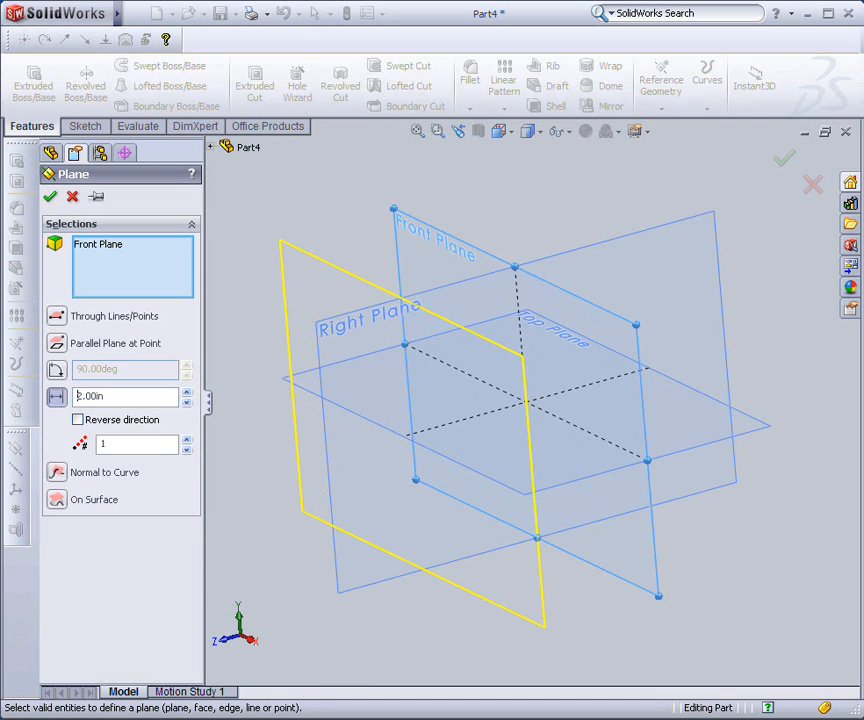
click(50, 197)
Step: Create a second reference plane offset 2 in forward from Plane1
ctrl+drag(352, 284, 289, 281)
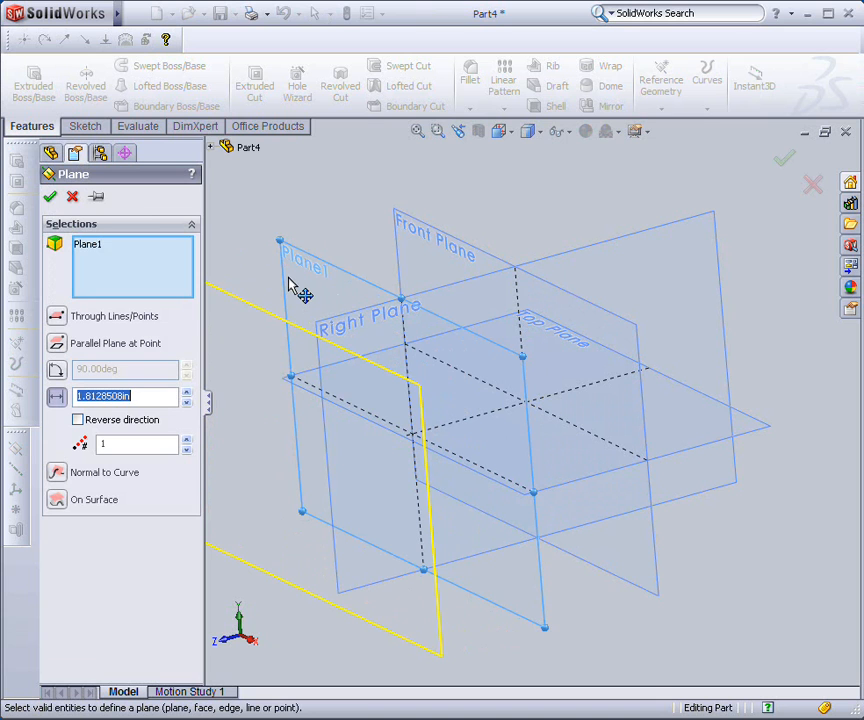
text(2)
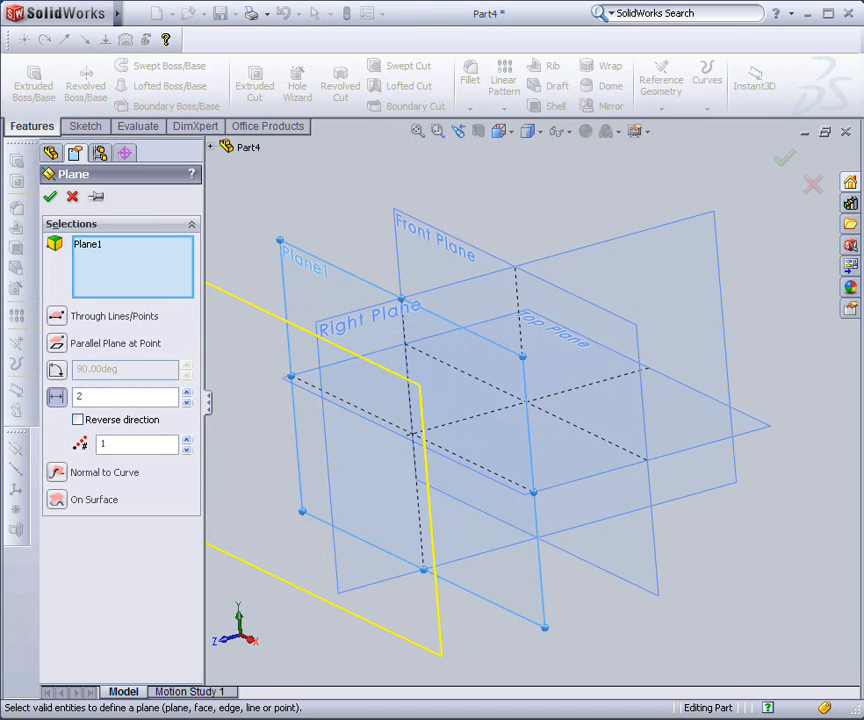
key(Return)
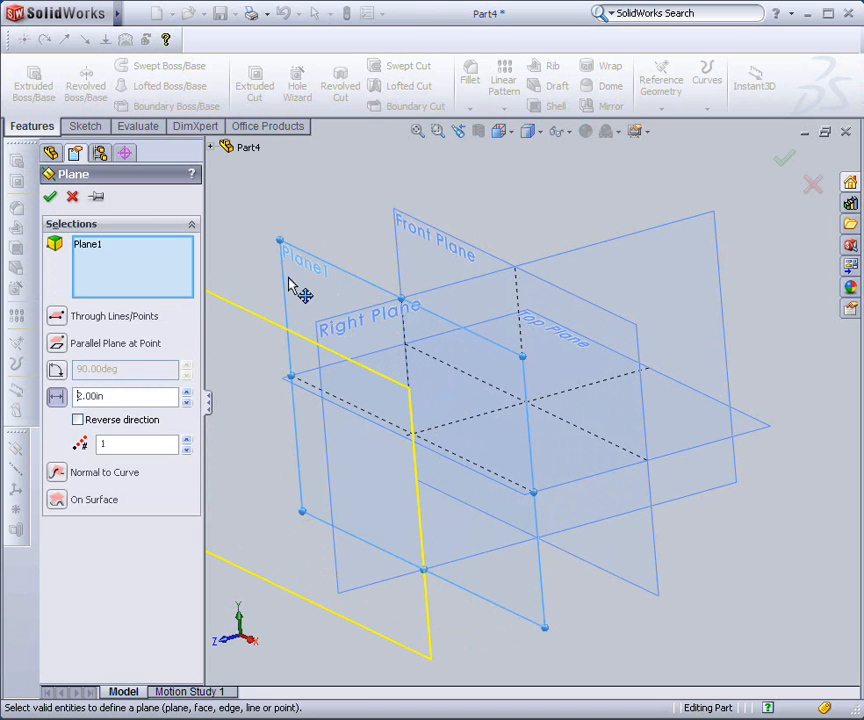
click(50, 198)
Step: Create a third reference plane offset 2 in forward from Plane2
key(f)
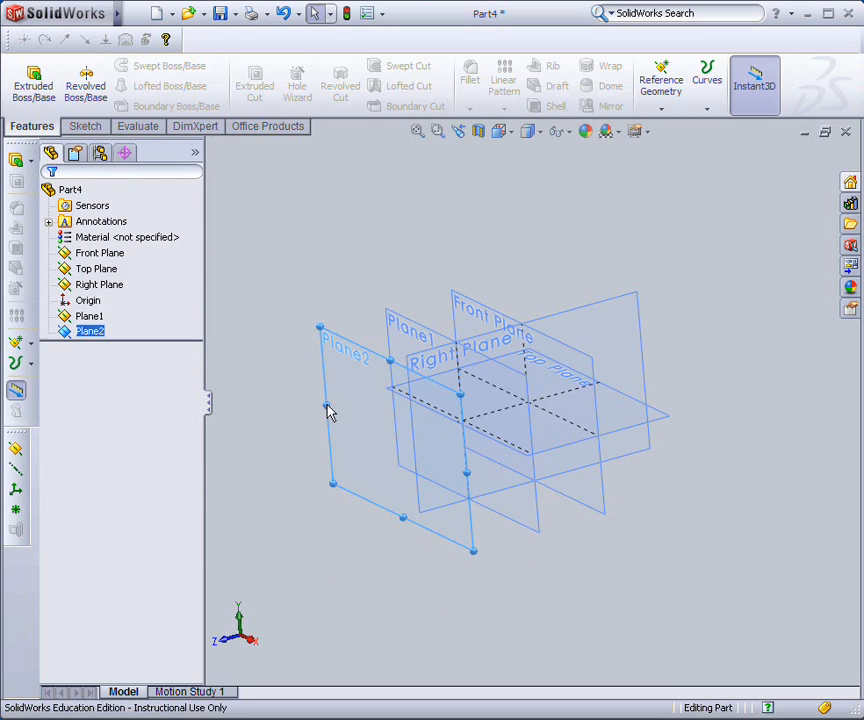
ctrl+drag(349, 350, 280, 376)
text(2)
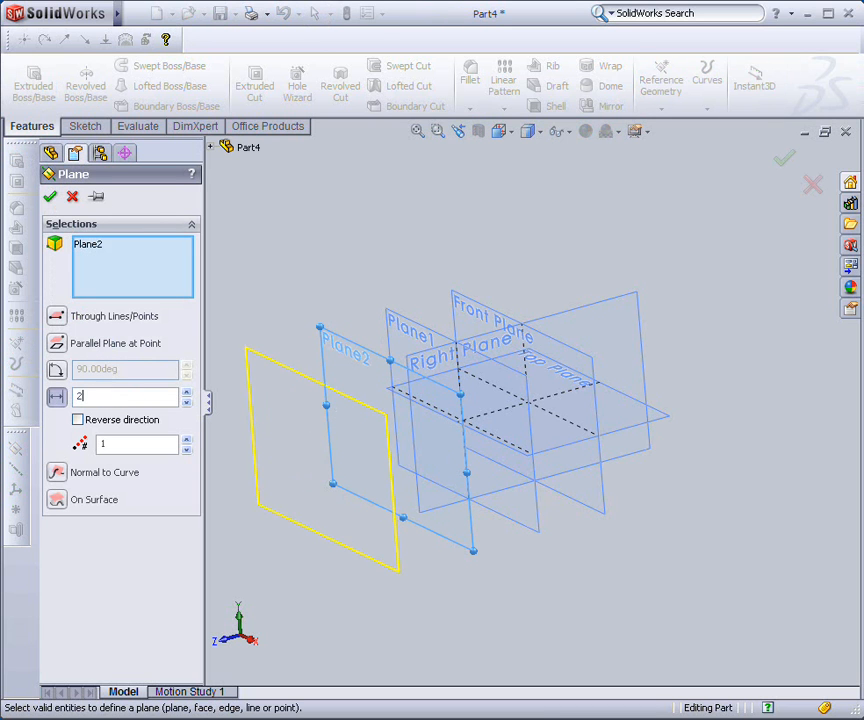
key(Return)
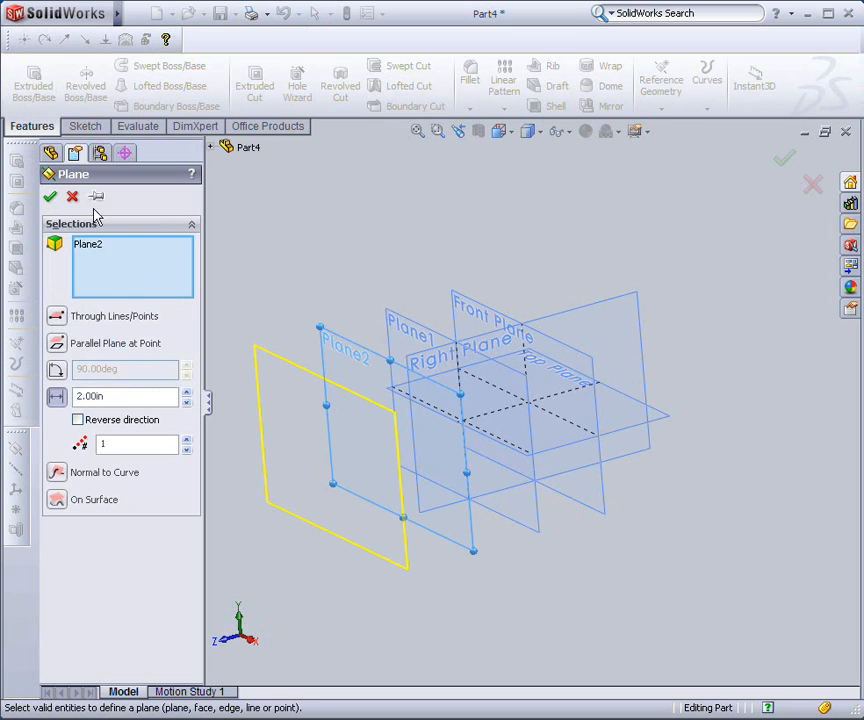
click(51, 198)
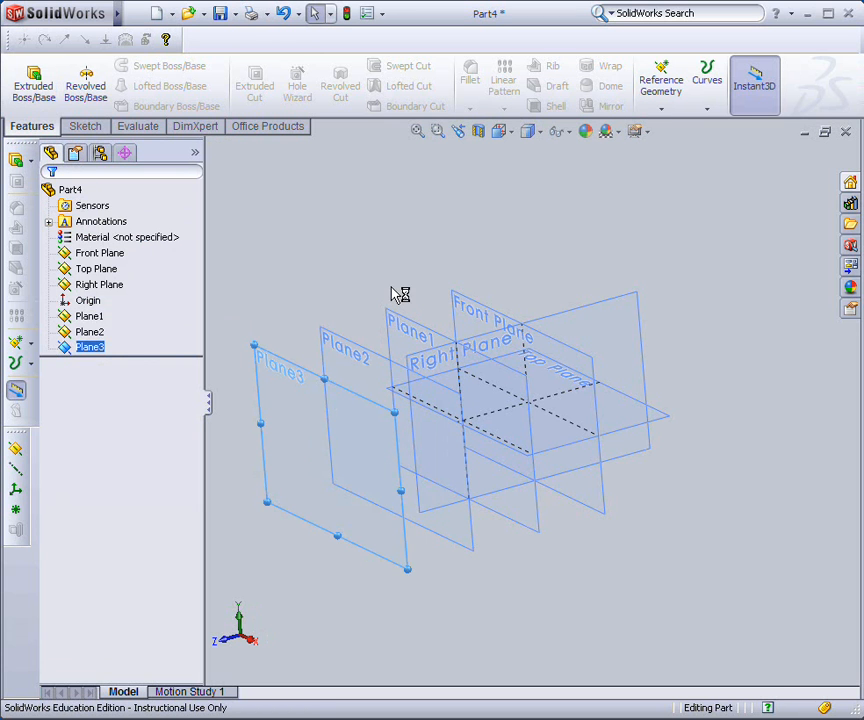
Step: Sketch a closed six-line half profile on the Front Plane from the origin, about 4.1 in tall with a base about 1.28 in wide
mouse_move(391, 293)
middle_down()
mouse_move(430, 282)
mouse_move(377, 273)
mouse_move(320, 285)
mouse_move(374, 274)
mouse_move(416, 280)
mouse_move(361, 286)
mouse_move(378, 276)
mouse_move(392, 296)
middle_up()
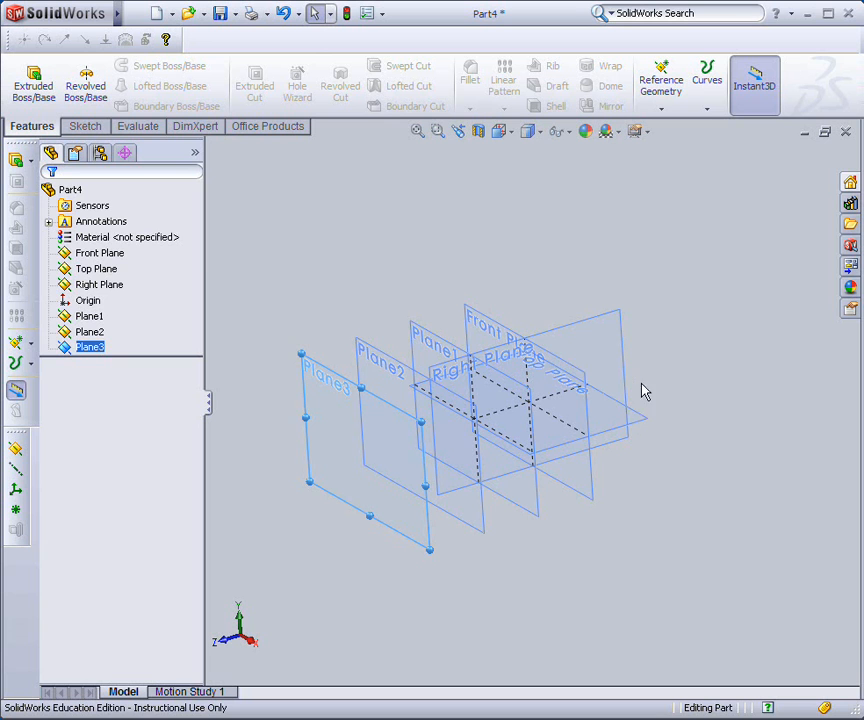
click(488, 325)
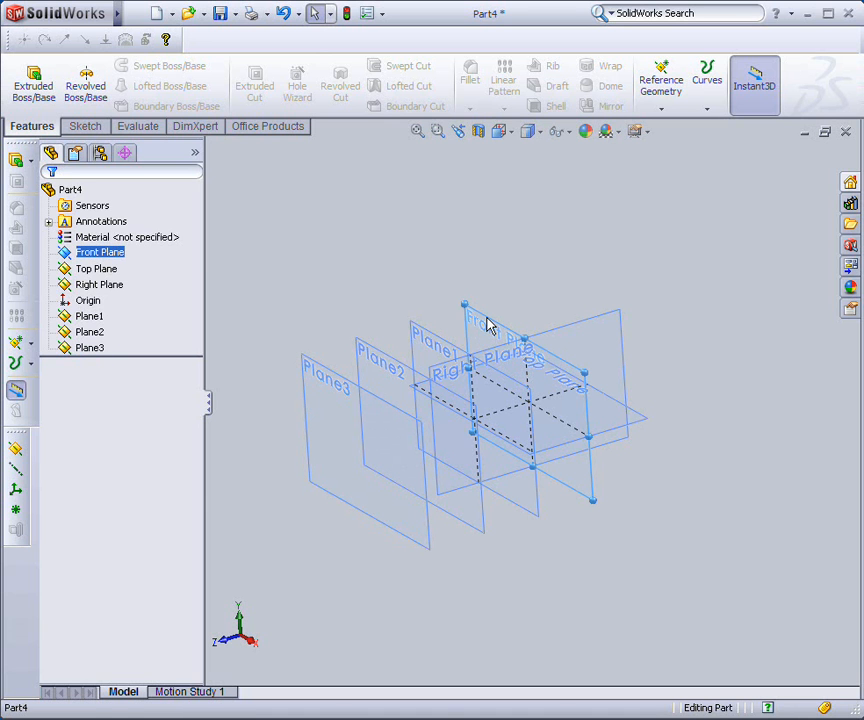
click(530, 311)
click(555, 268)
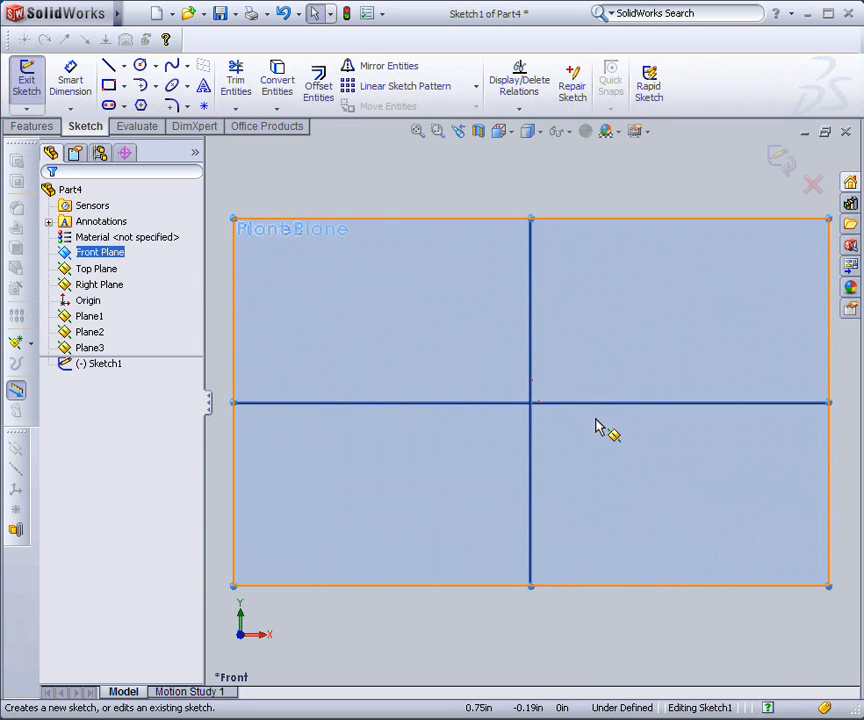
click(108, 65)
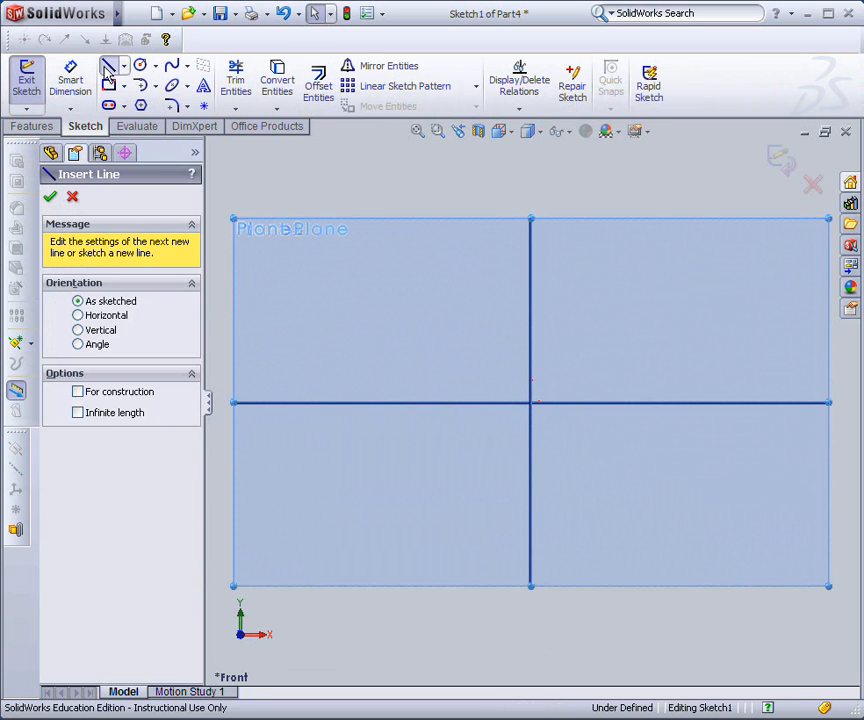
click(531, 403)
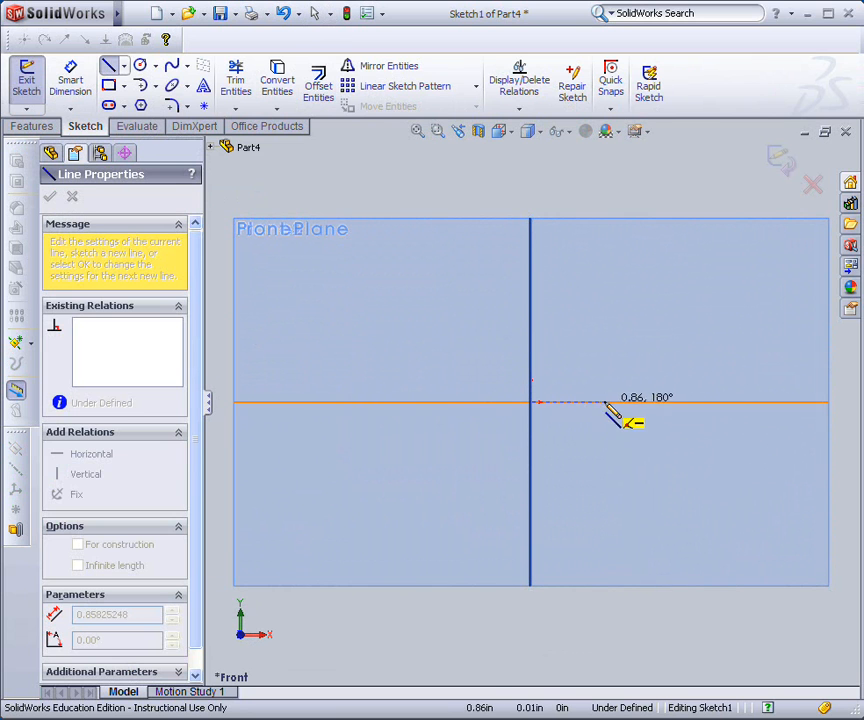
click(640, 402)
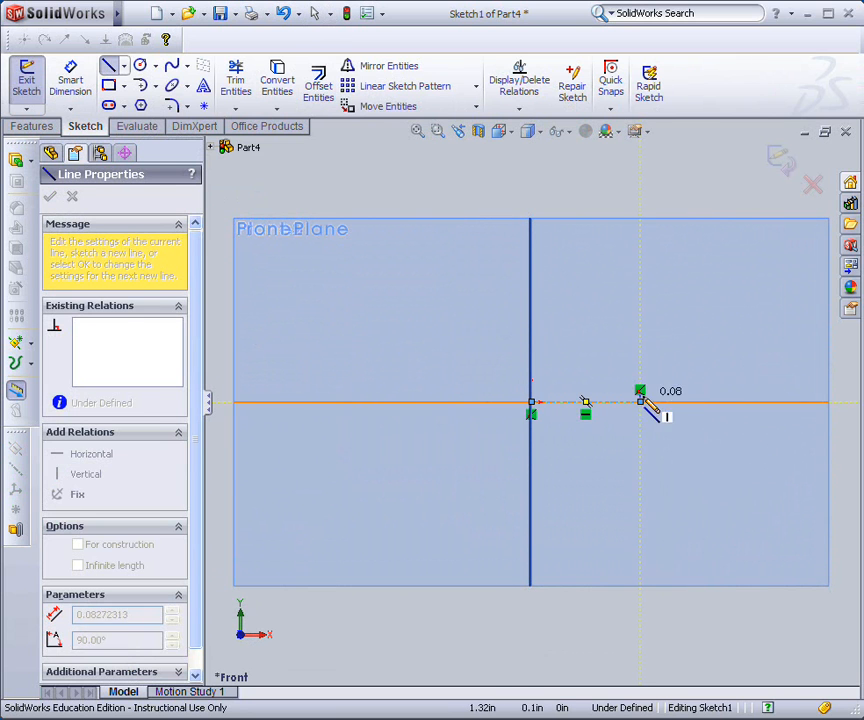
click(714, 193)
key(z)
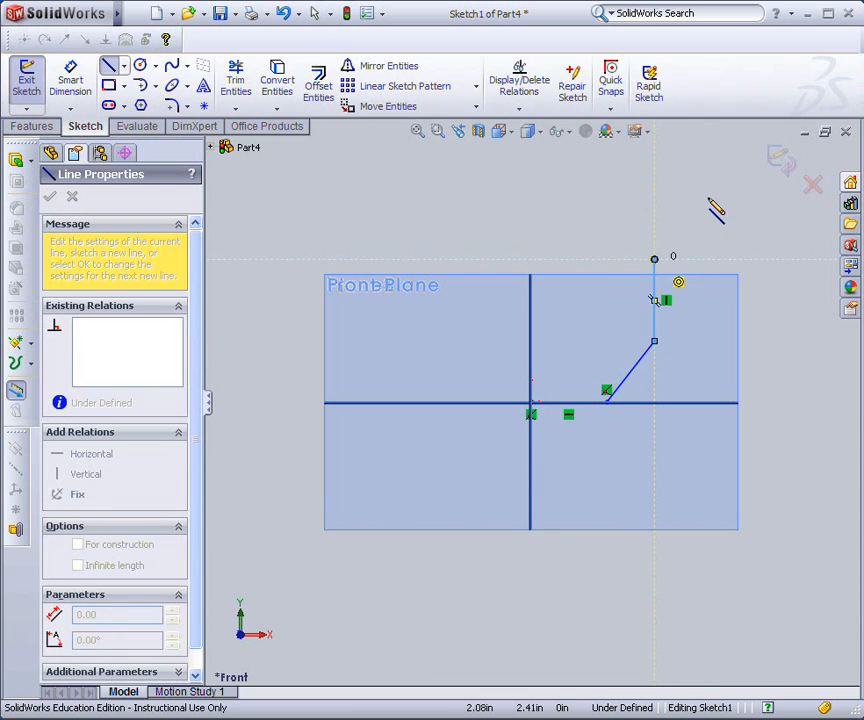
click(606, 160)
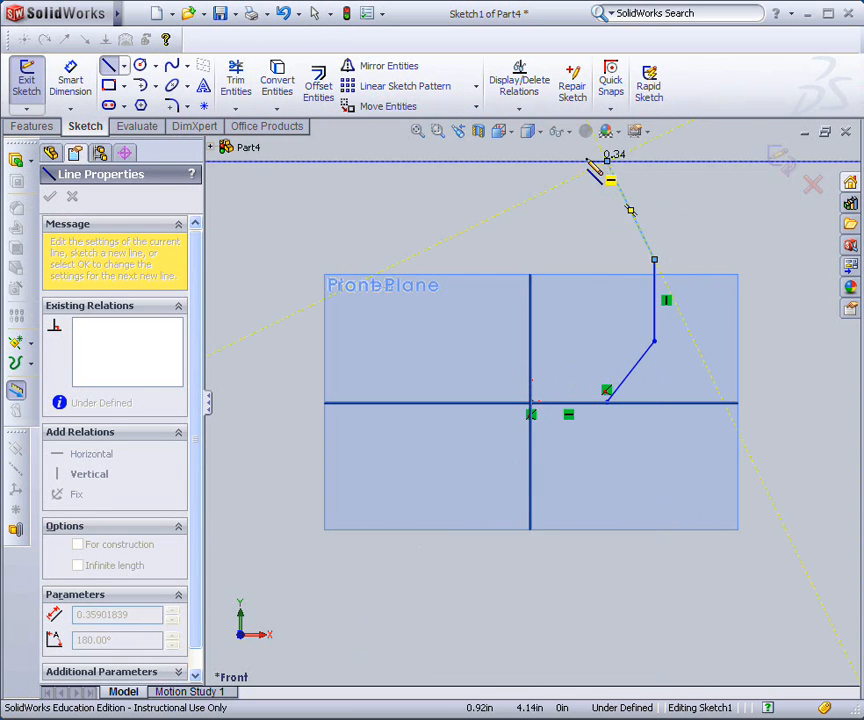
click(531, 160)
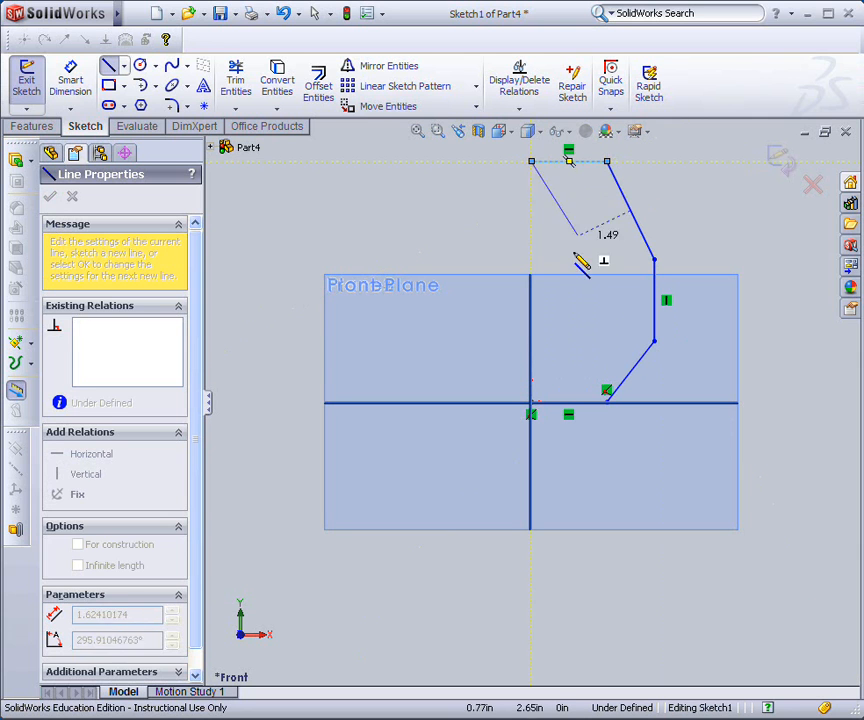
click(533, 406)
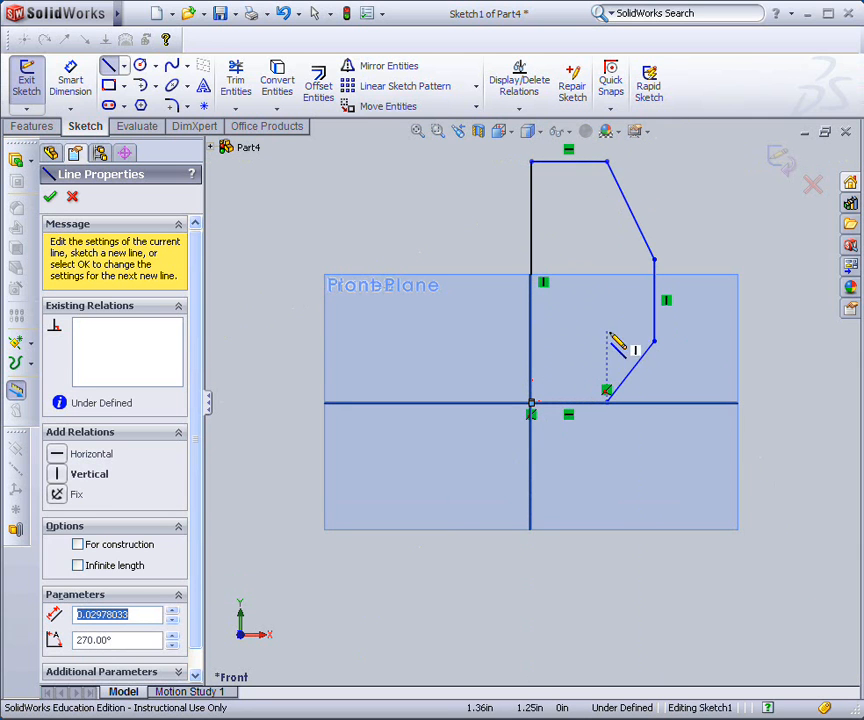
key(Escape)
Step: Dimension the profile's bottom horizontal line to 1 in
middle_drag(617, 305, 579, 309)
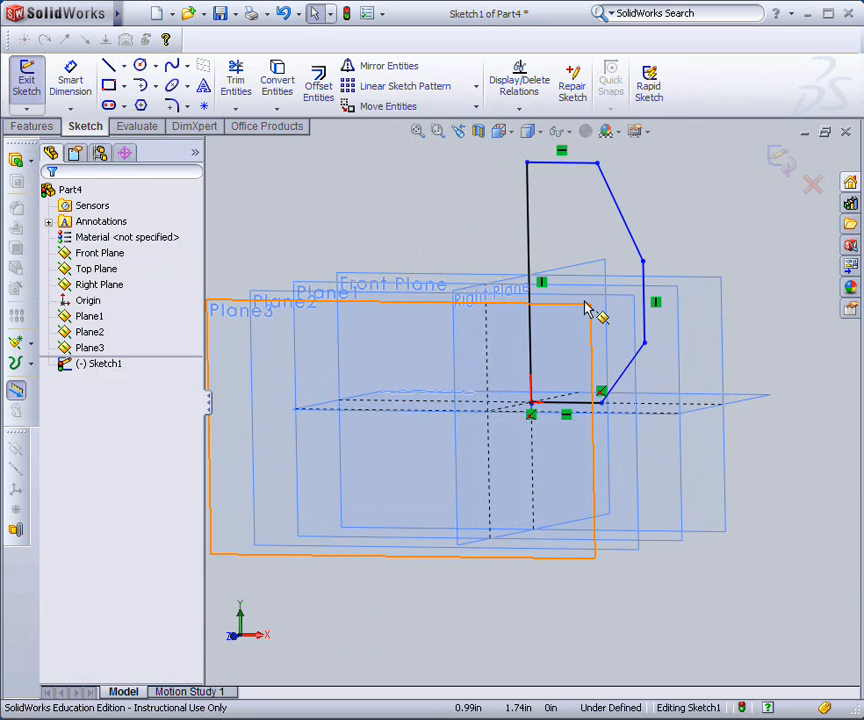
click(70, 80)
click(578, 405)
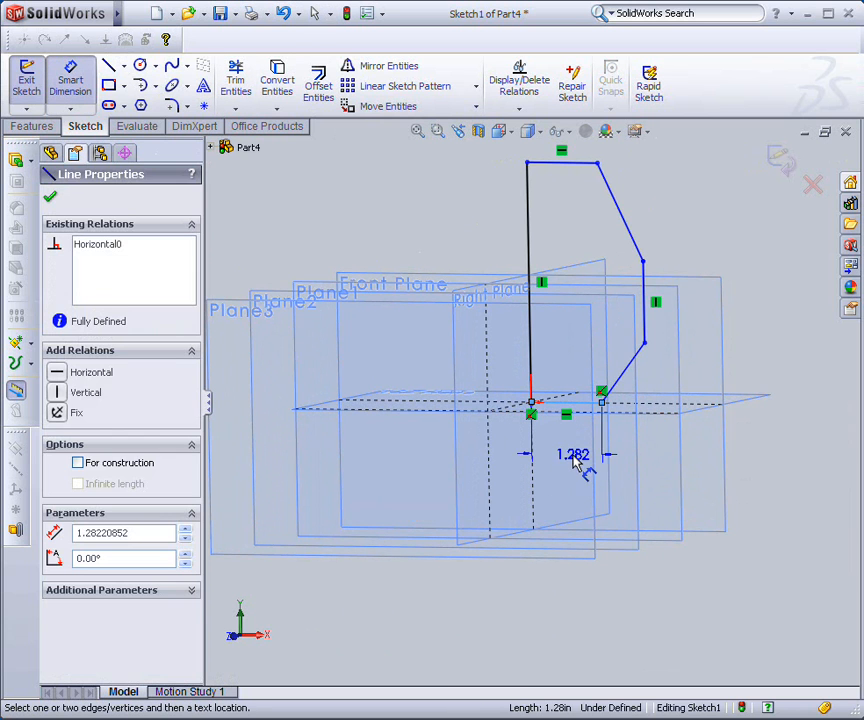
click(571, 460)
text(1)
click(499, 485)
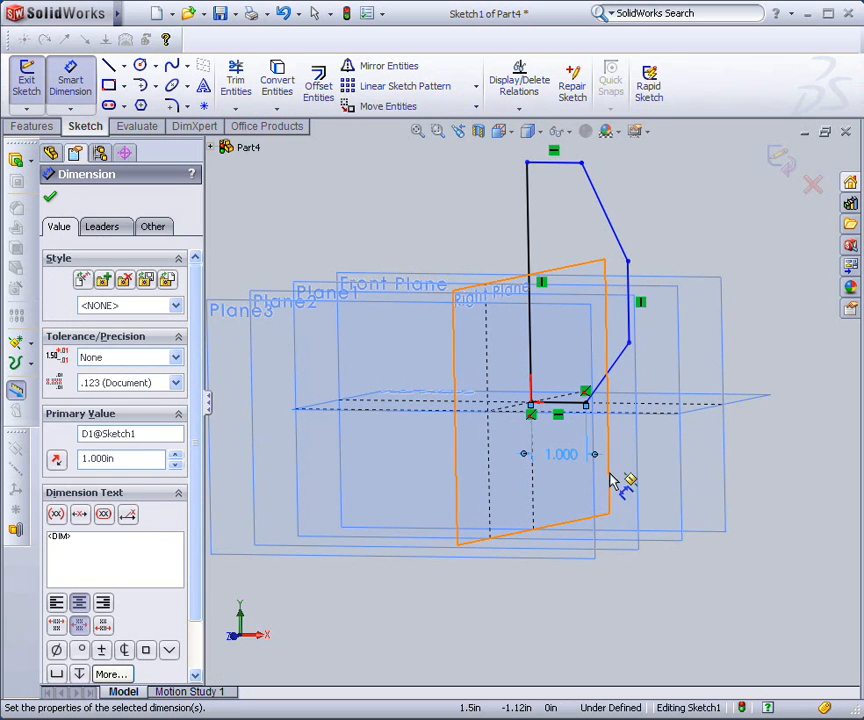
Step: Dimension the height from the bottom line to the lower end of the outer vertical line as 0.77 in
click(629, 345)
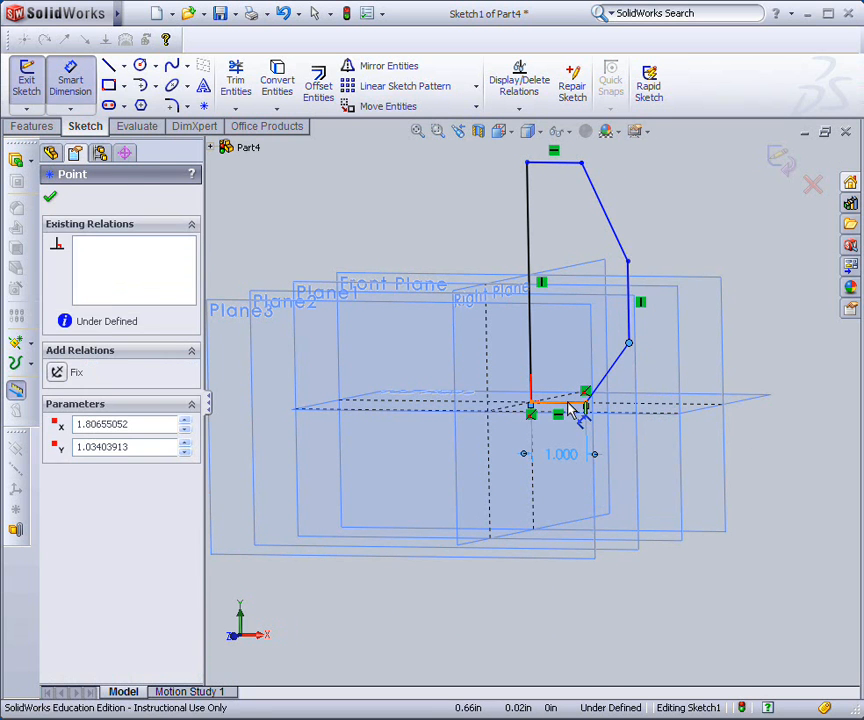
click(572, 410)
click(662, 384)
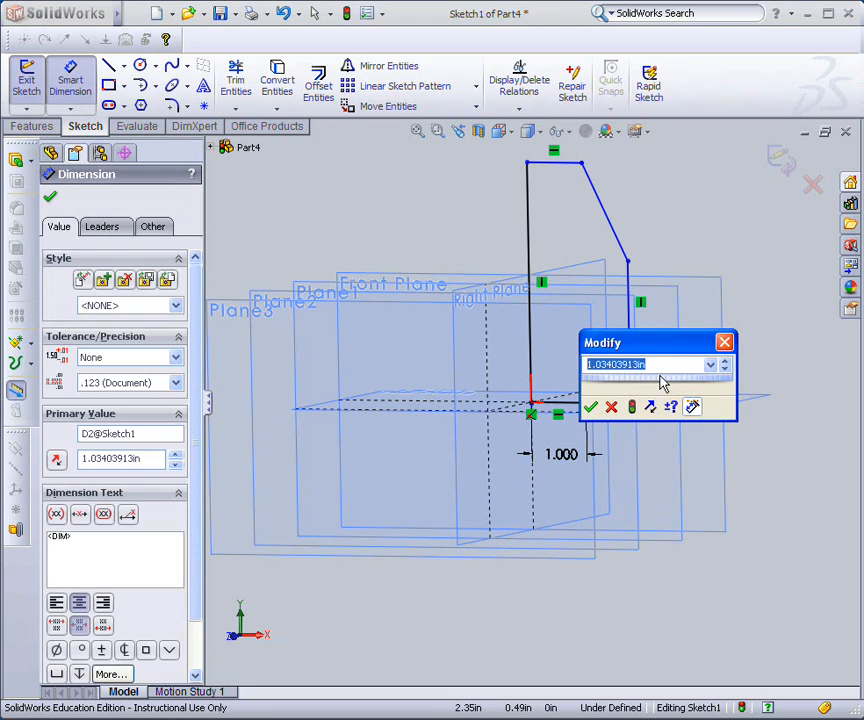
text(.)
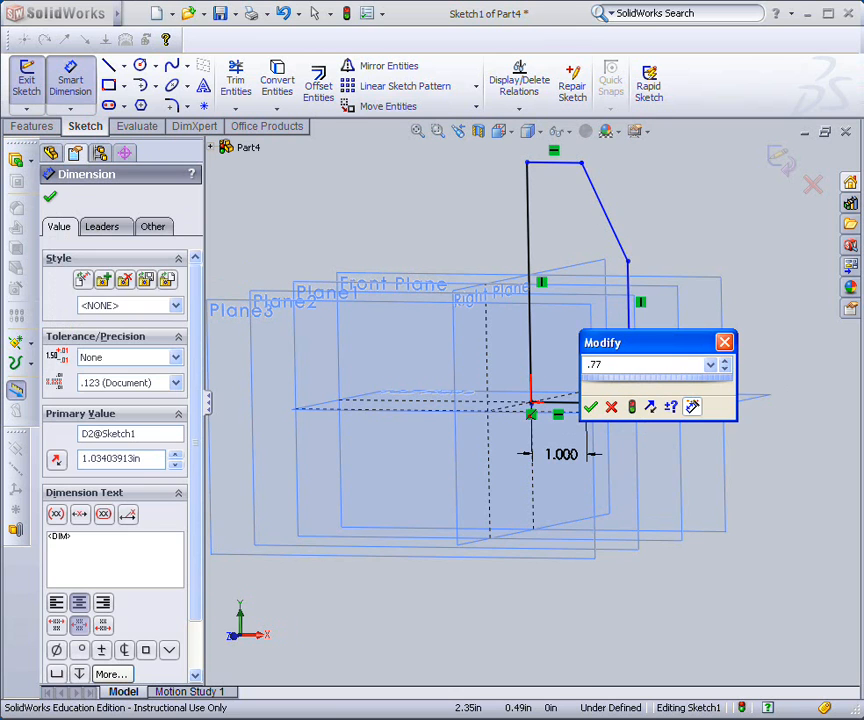
text(77)
key(Return)
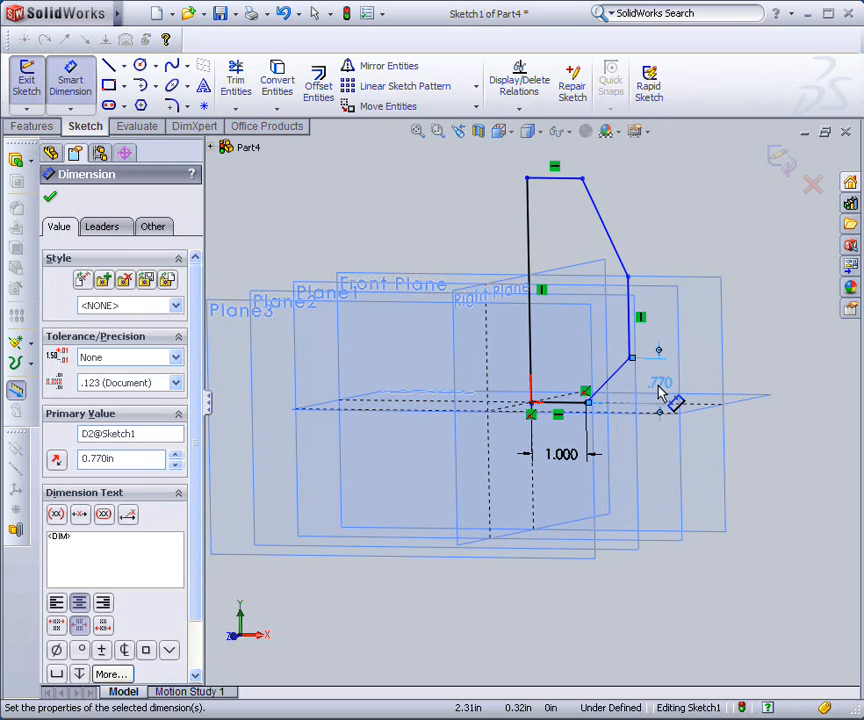
Step: Dimension the height from the upper end of the outer vertical line to the top horizontal line as 2 in
click(628, 281)
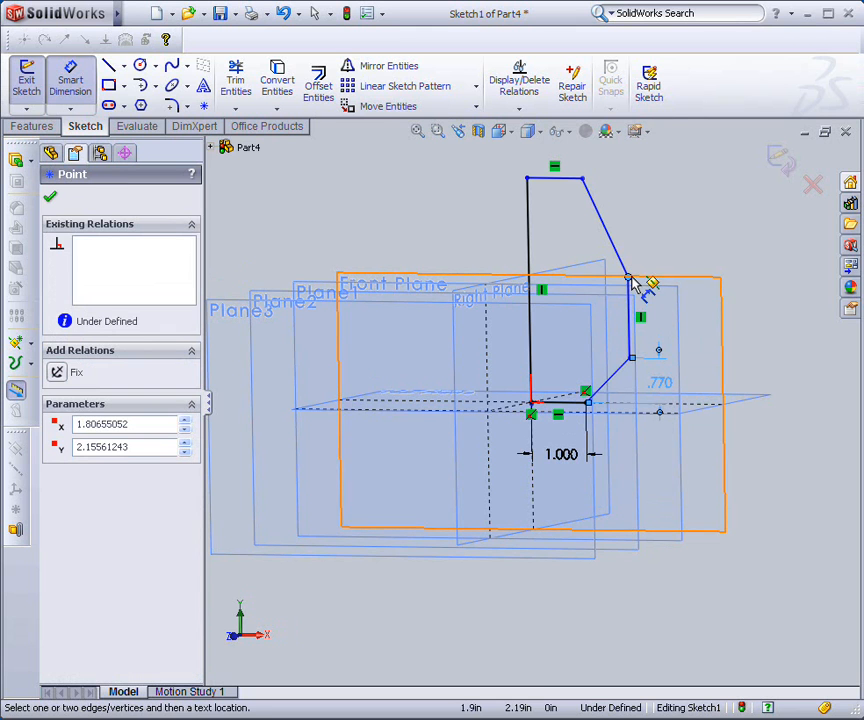
click(561, 179)
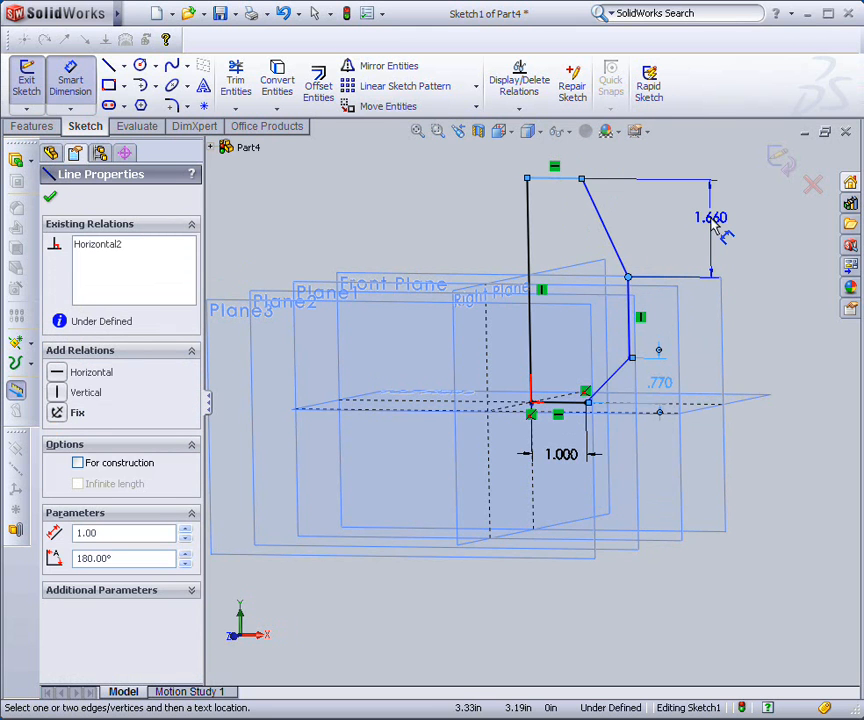
click(714, 226)
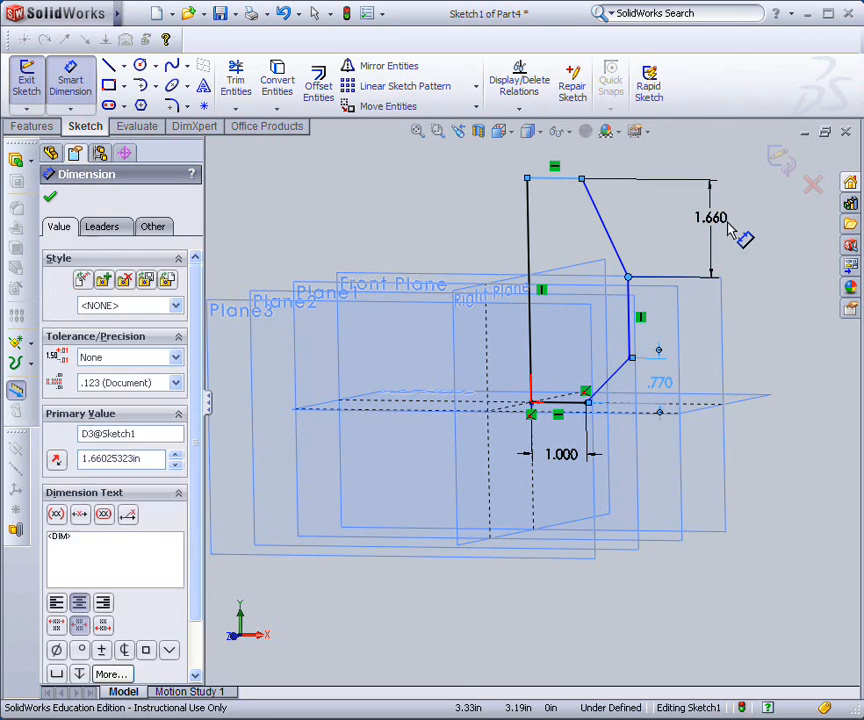
text(20)
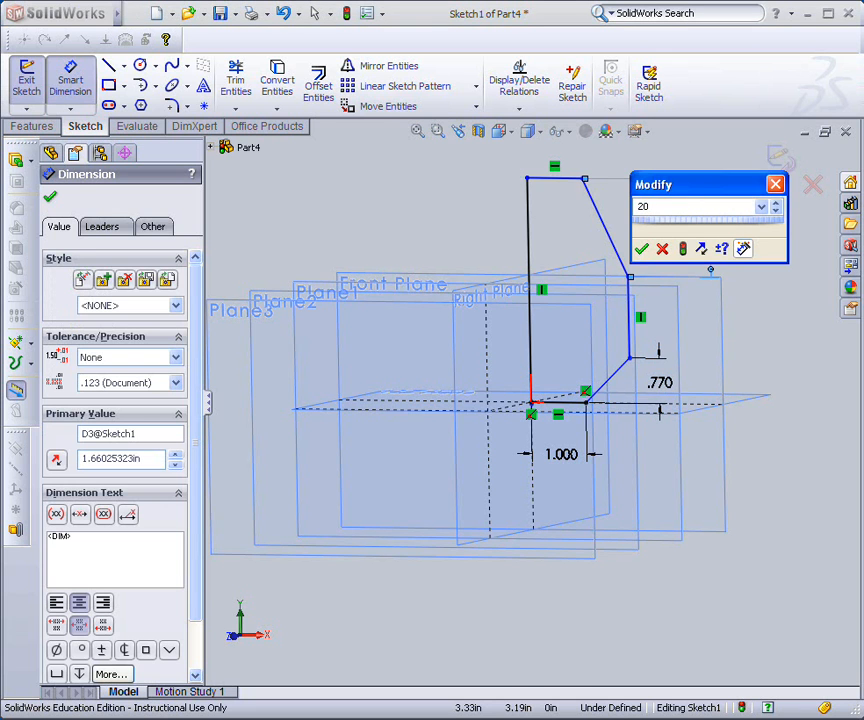
key(Return)
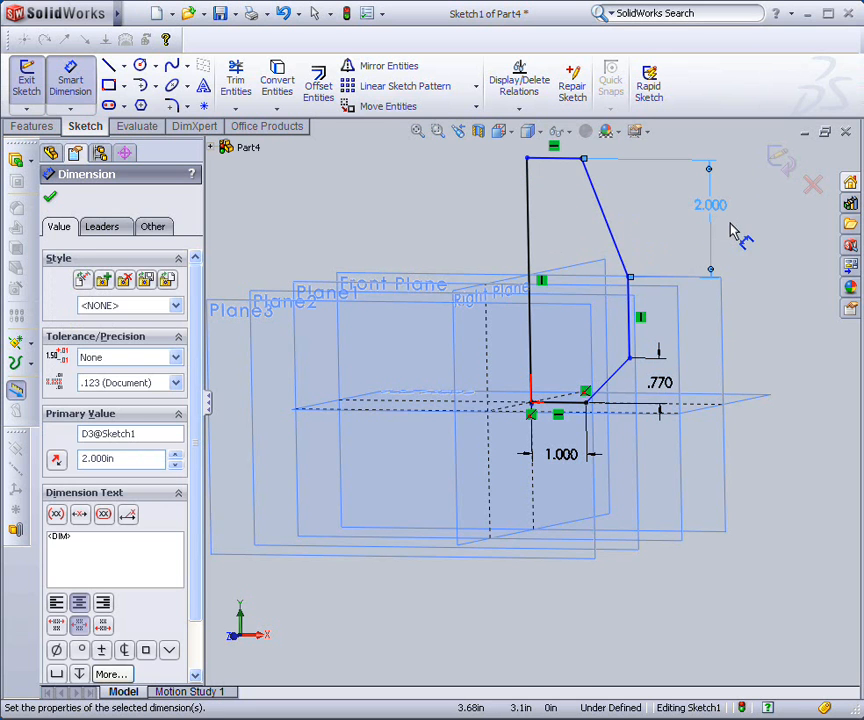
Step: Dimension the profile's top horizontal line as 1 in
click(563, 160)
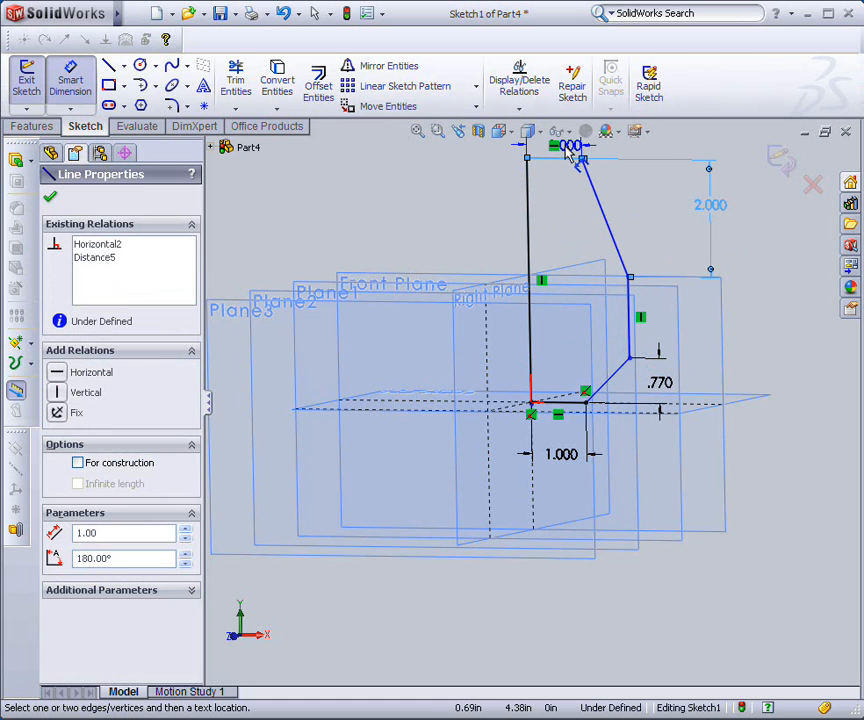
click(568, 148)
click(496, 176)
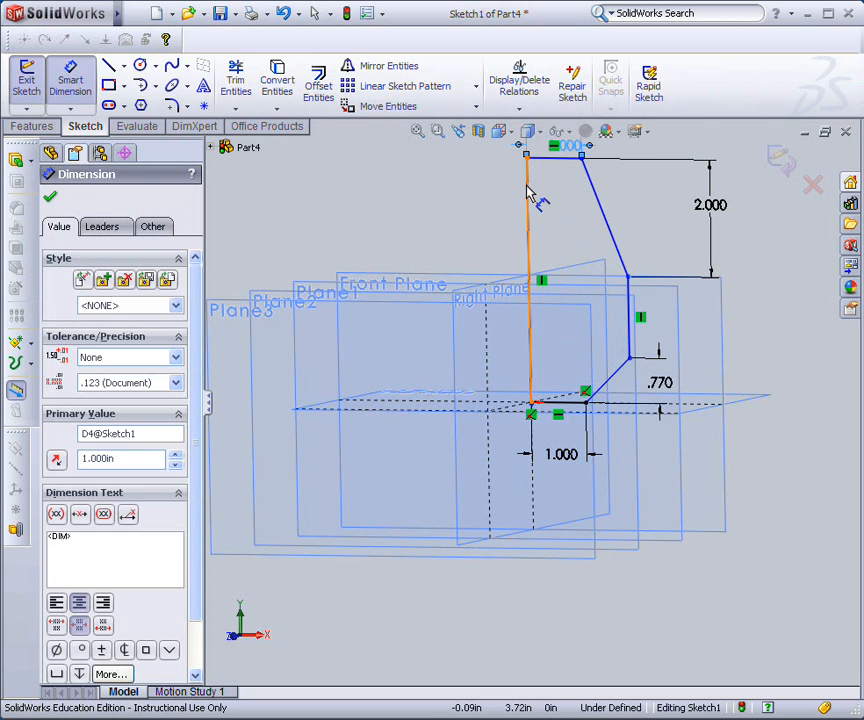
Step: Dimension the inner vertical line of the profile to a length of 4 in
click(530, 208)
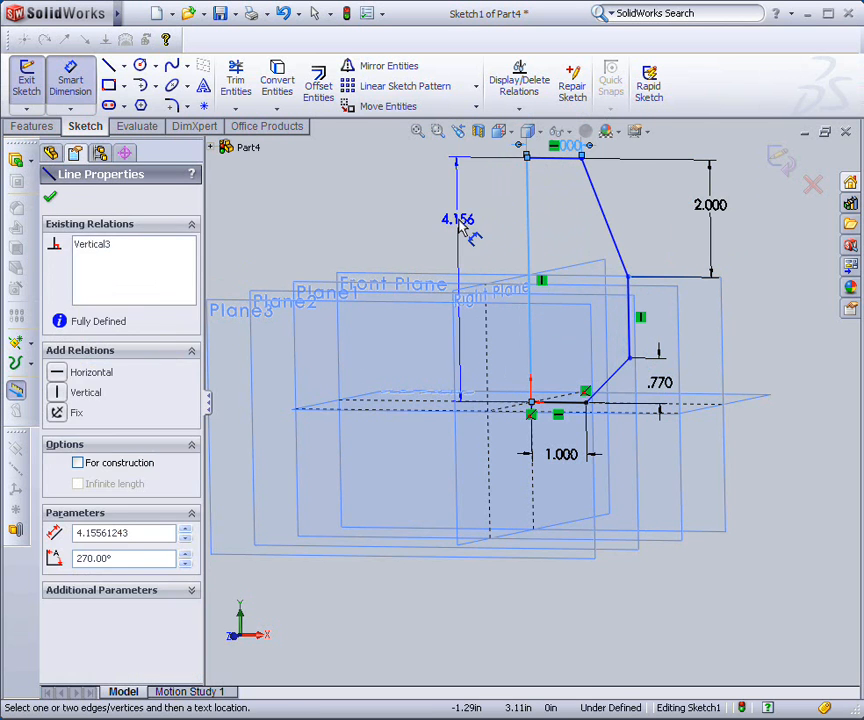
click(463, 228)
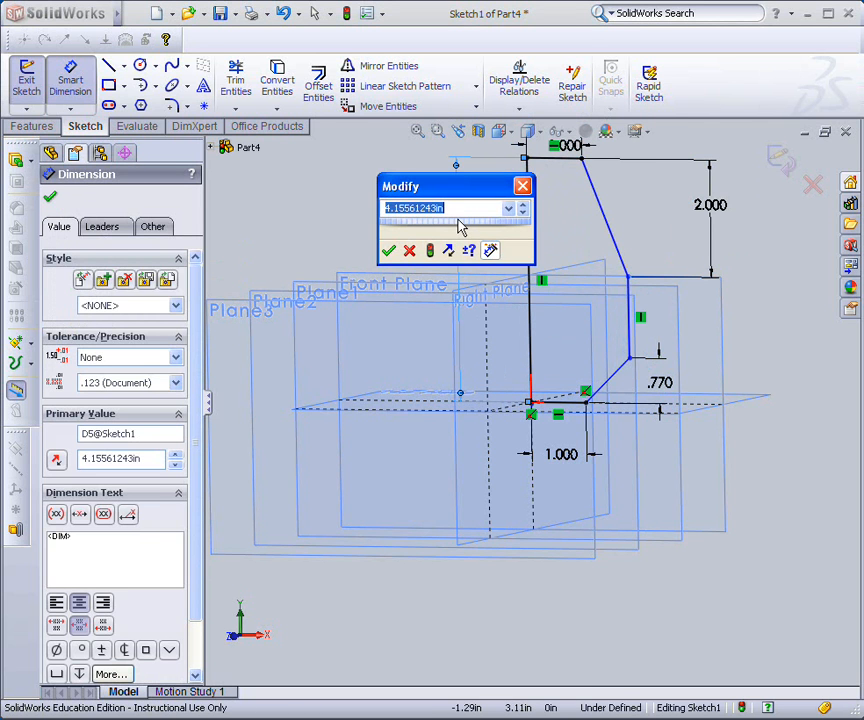
text(4)
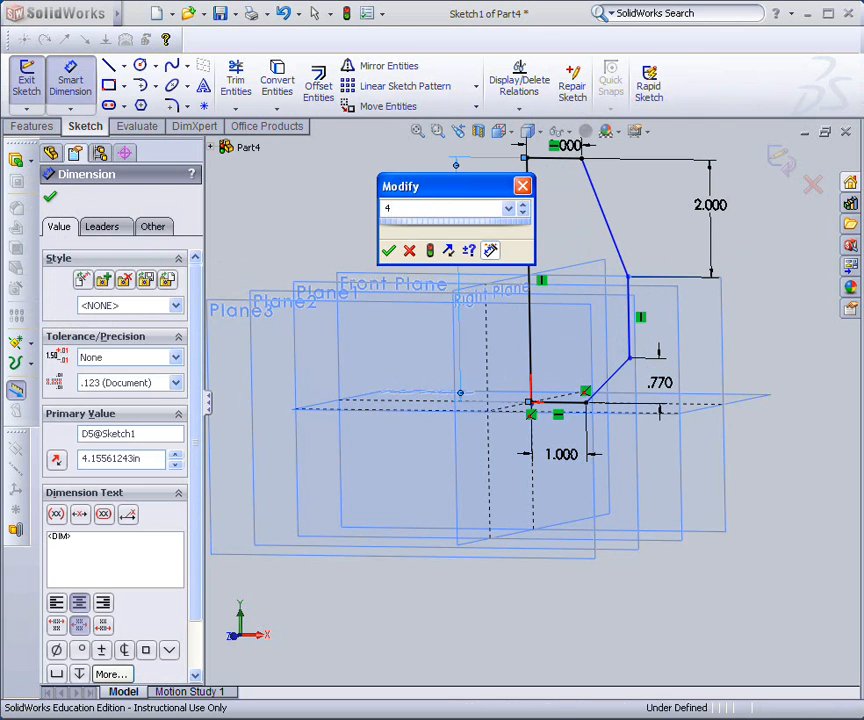
key(Return)
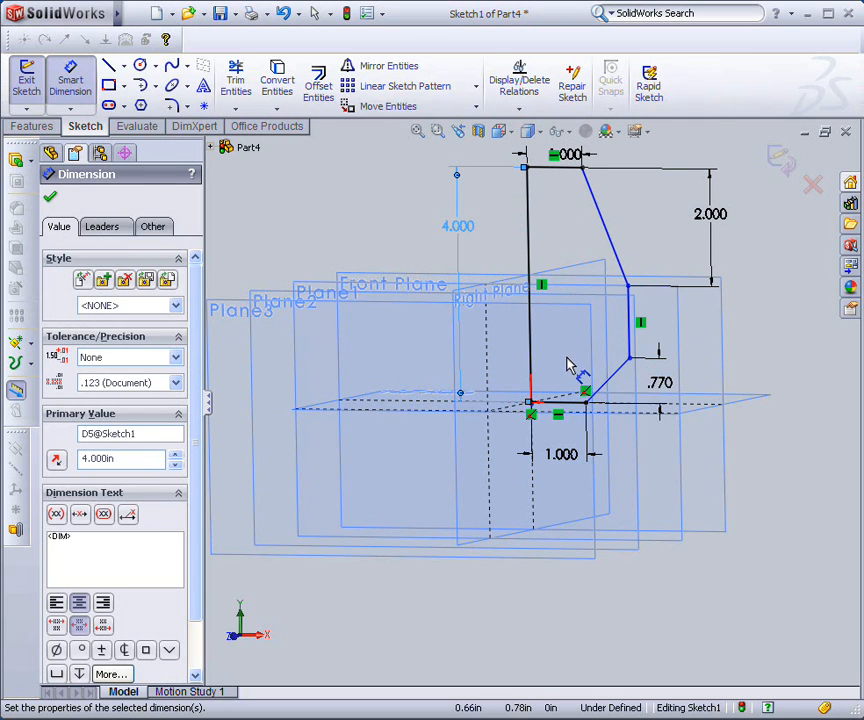
Step: Dimension the horizontal distance between the outer and inner vertical lines as 2 in
click(630, 322)
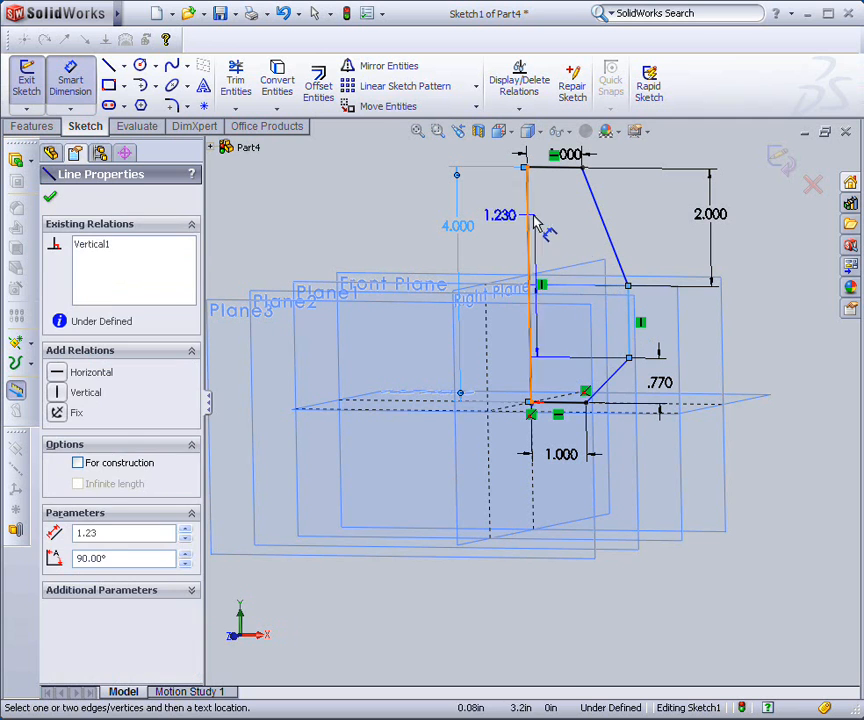
click(529, 222)
click(661, 172)
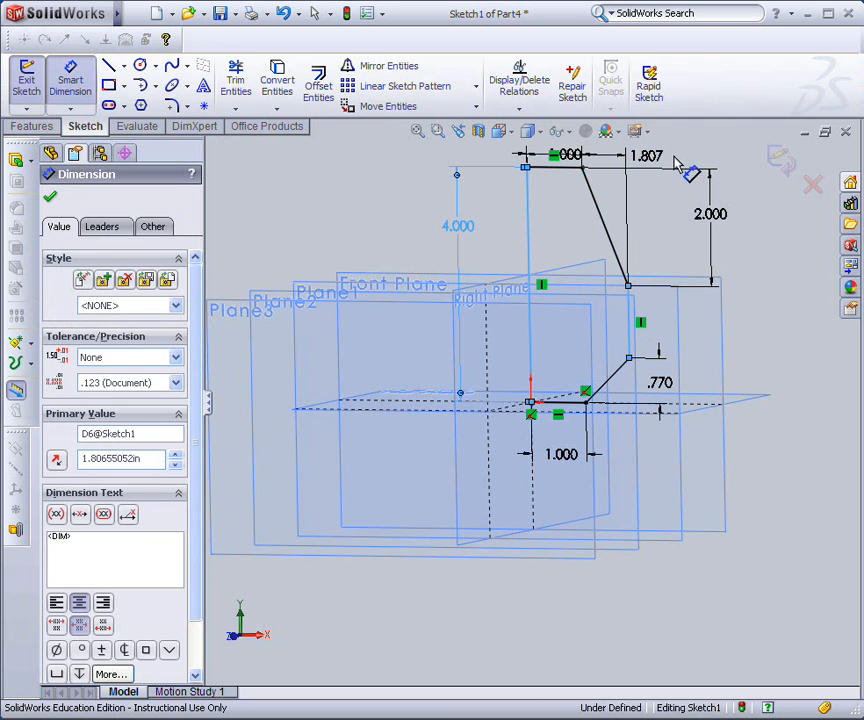
text(2)
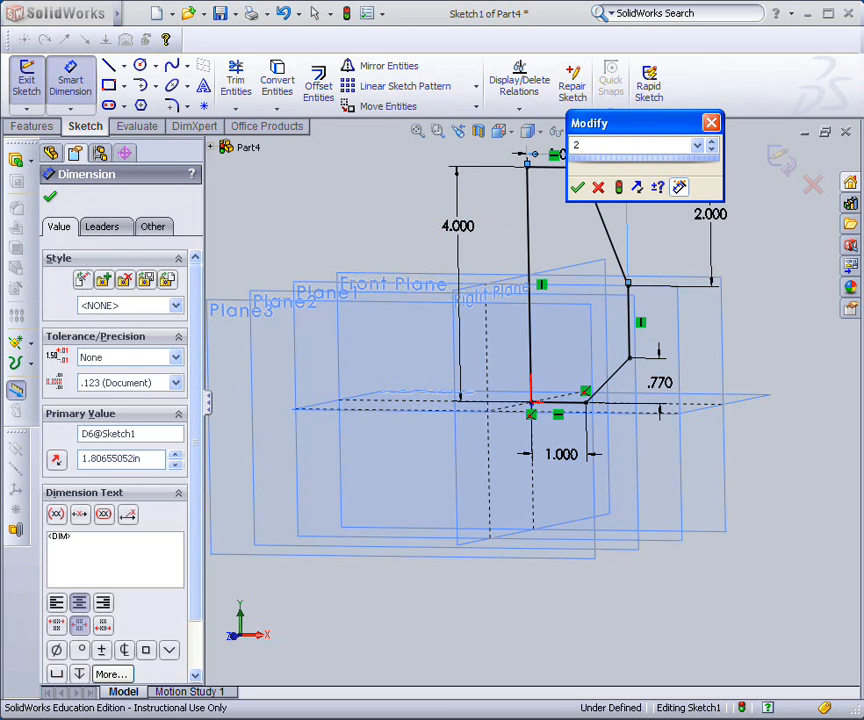
key(Return)
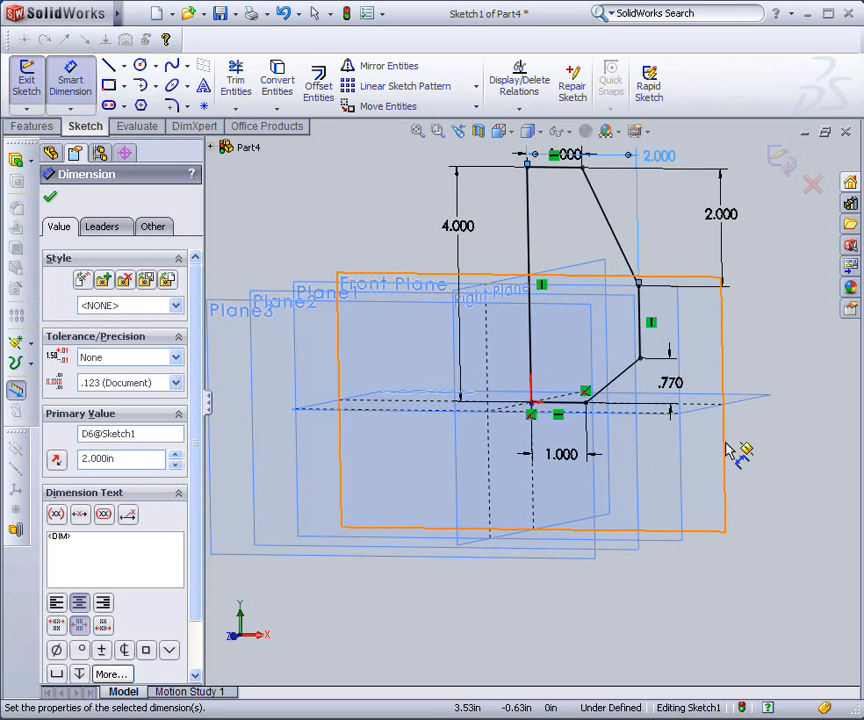
Step: Set the height from the base line to the lower end of the outer vertical line to 1 in and exit the sketch
mouse_move(733, 451)
middle_down()
mouse_move(714, 444)
mouse_move(707, 455)
middle_up()
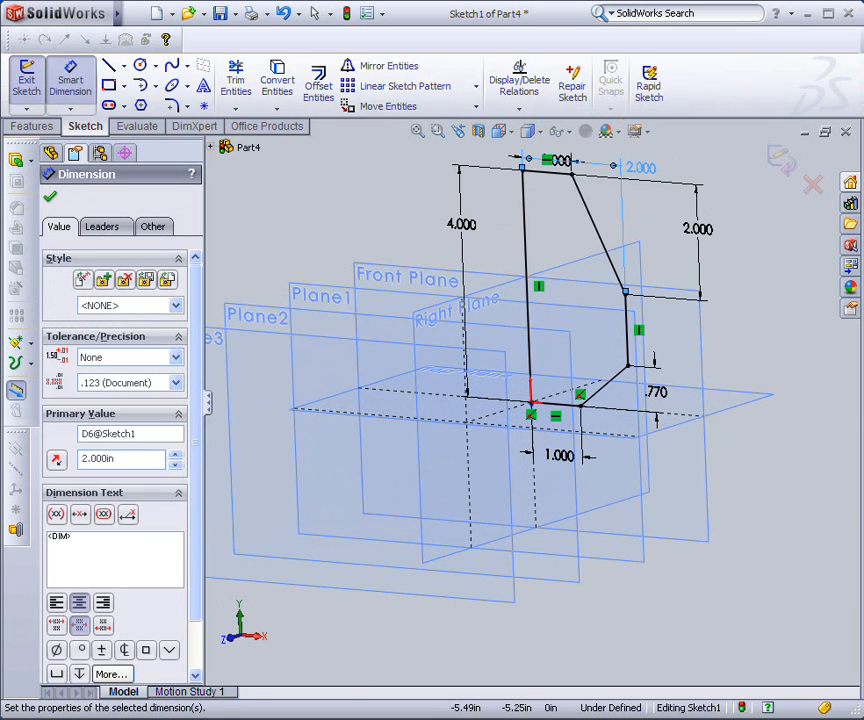
click(660, 395)
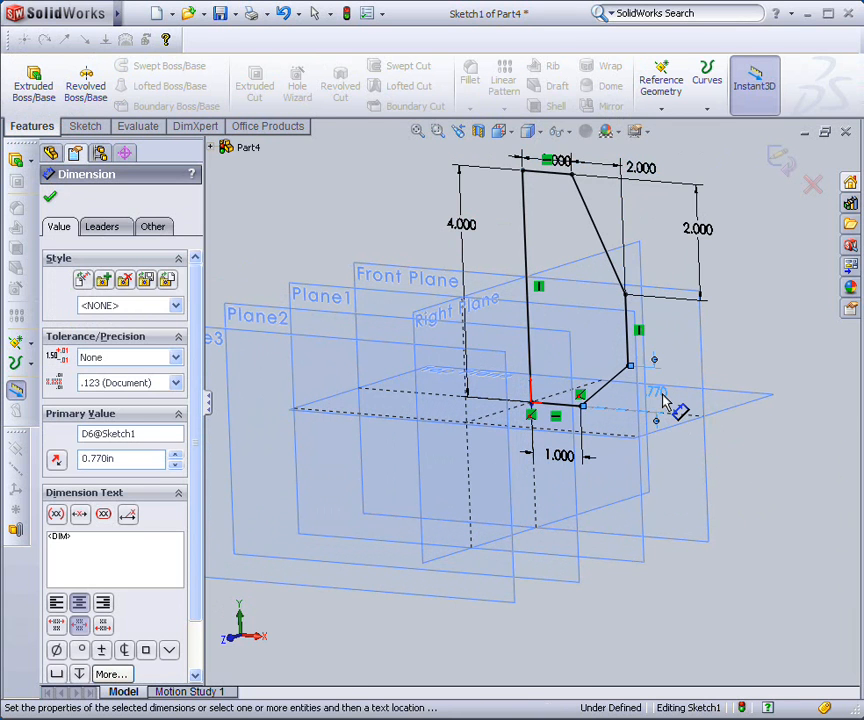
text(1)
key(Return)
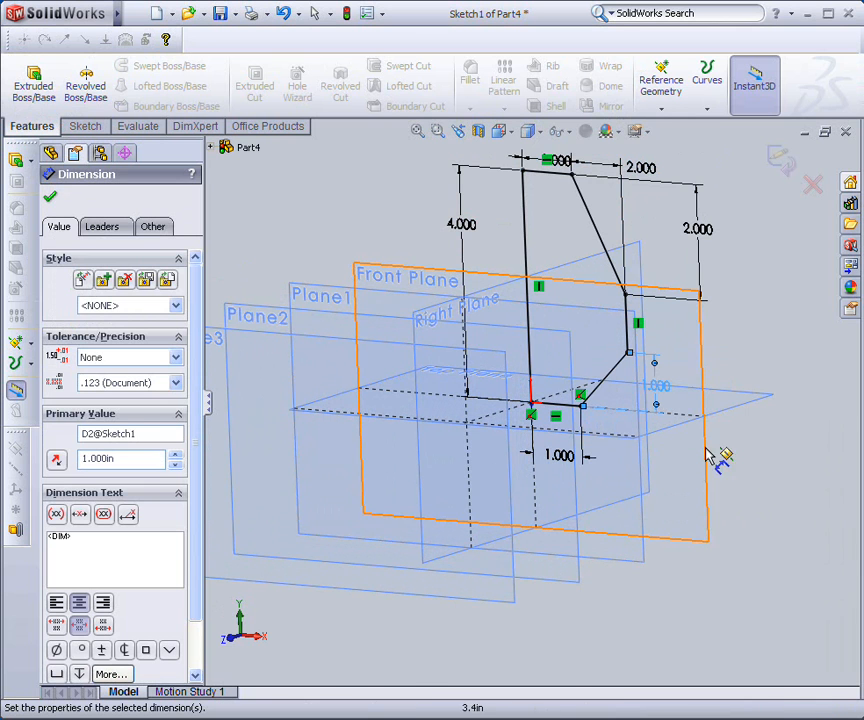
click(785, 162)
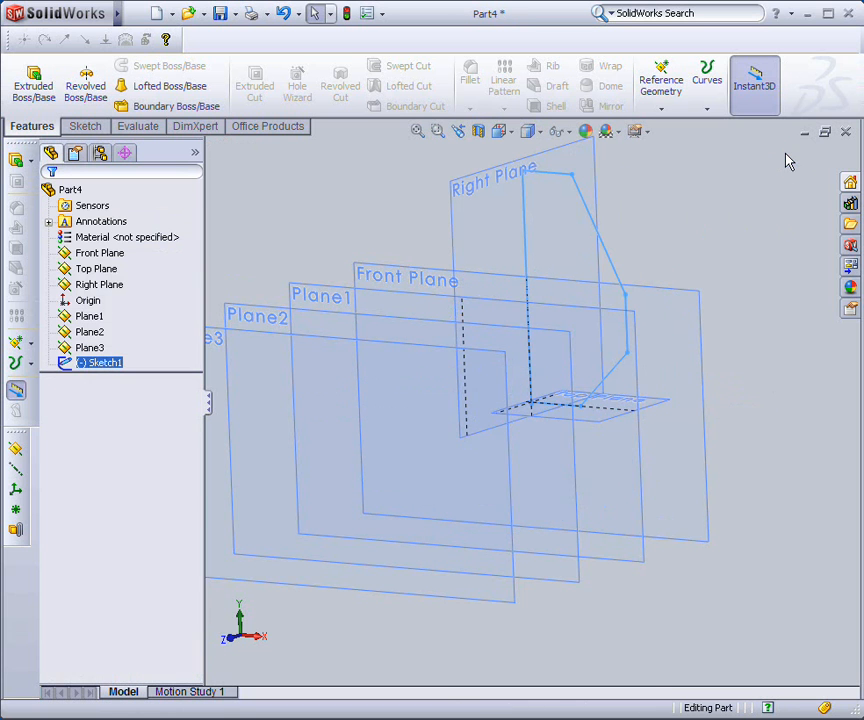
Step: Copy Sketch1 and paste it onto Plane1
mouse_move(727, 285)
middle_down()
mouse_move(746, 258)
mouse_move(721, 239)
mouse_move(679, 241)
mouse_move(633, 222)
mouse_move(665, 220)
mouse_move(717, 249)
mouse_move(724, 286)
middle_up()
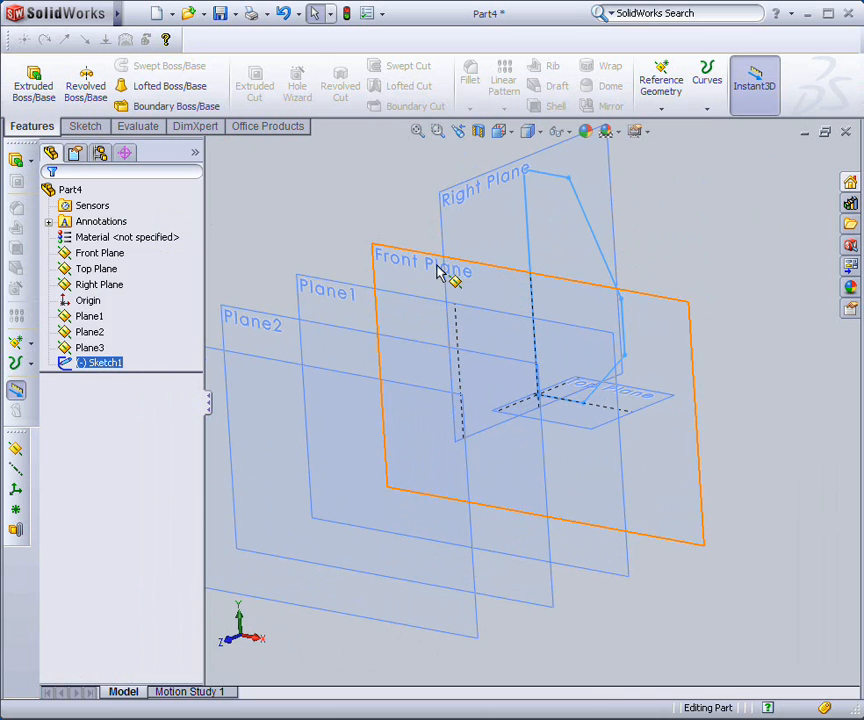
right_click(107, 372)
click(92, 365)
click(91, 364)
key(Return)
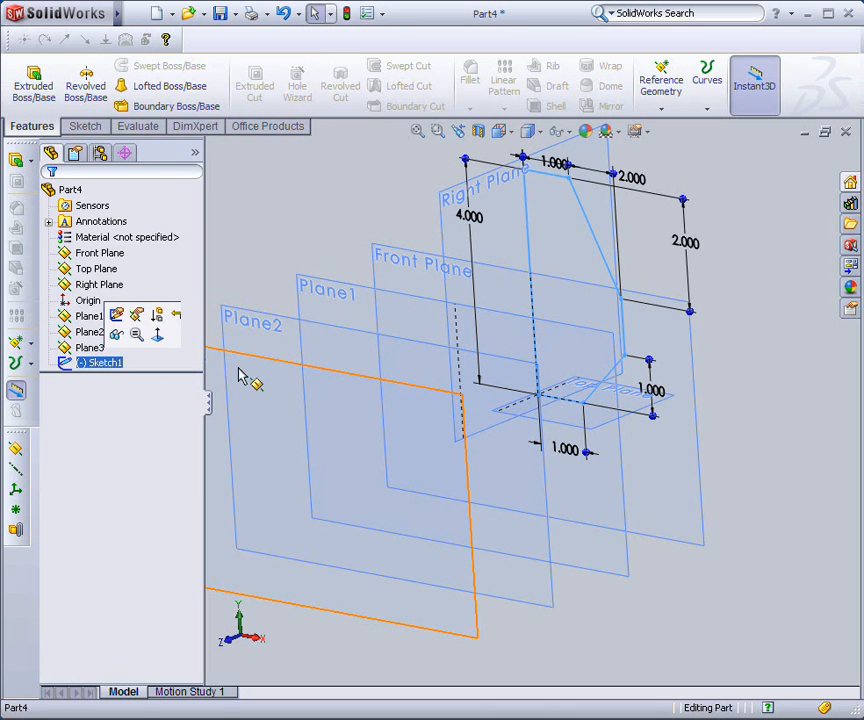
mouse_move(399, 289)
middle_down()
mouse_move(376, 256)
mouse_move(338, 263)
middle_up()
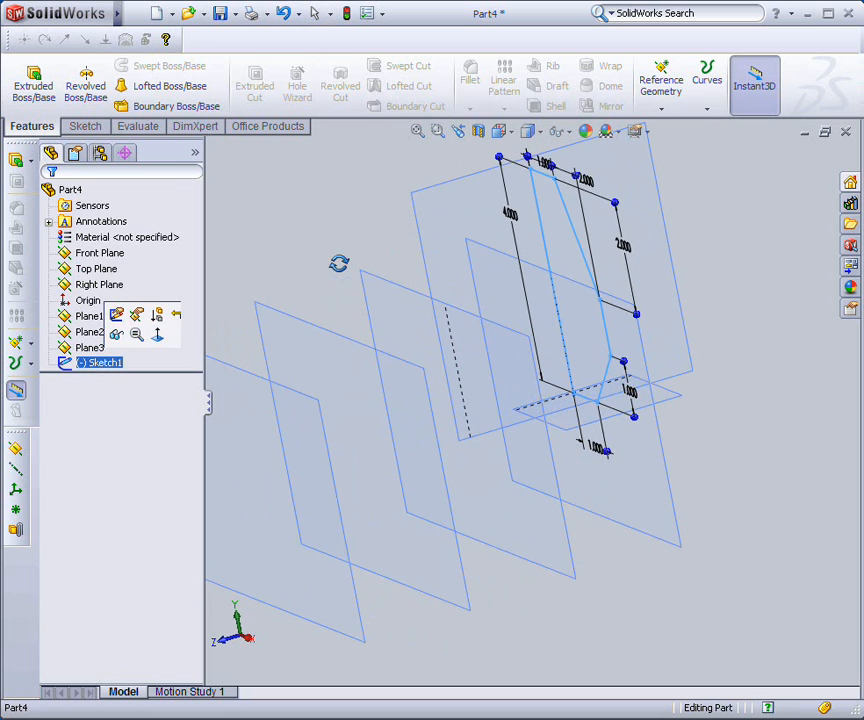
click(382, 286)
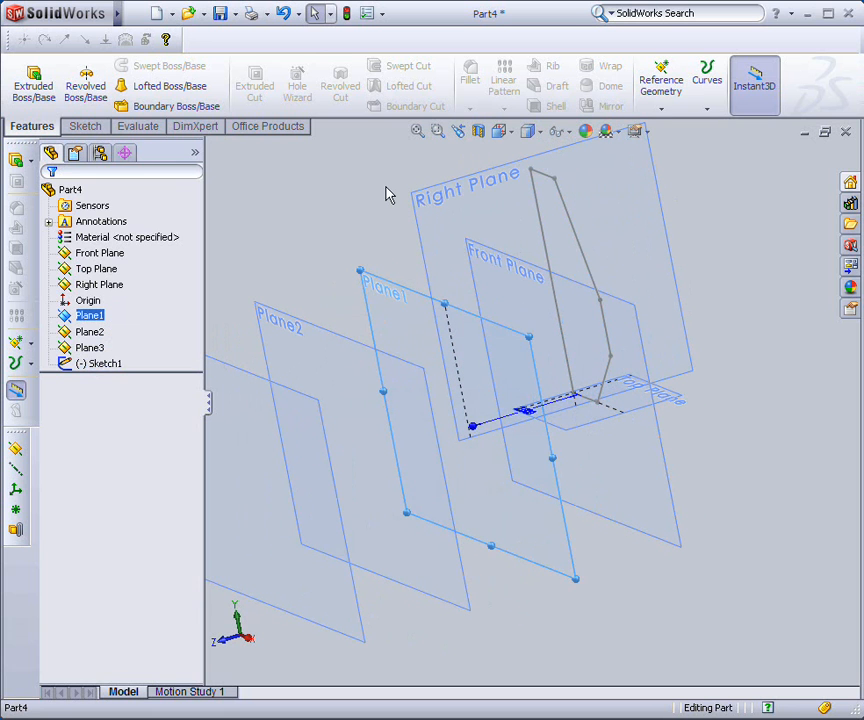
key(ctrl+v)
mouse_move(749, 473)
middle_down()
mouse_move(773, 405)
mouse_move(717, 415)
mouse_move(781, 453)
mouse_move(773, 478)
middle_up()
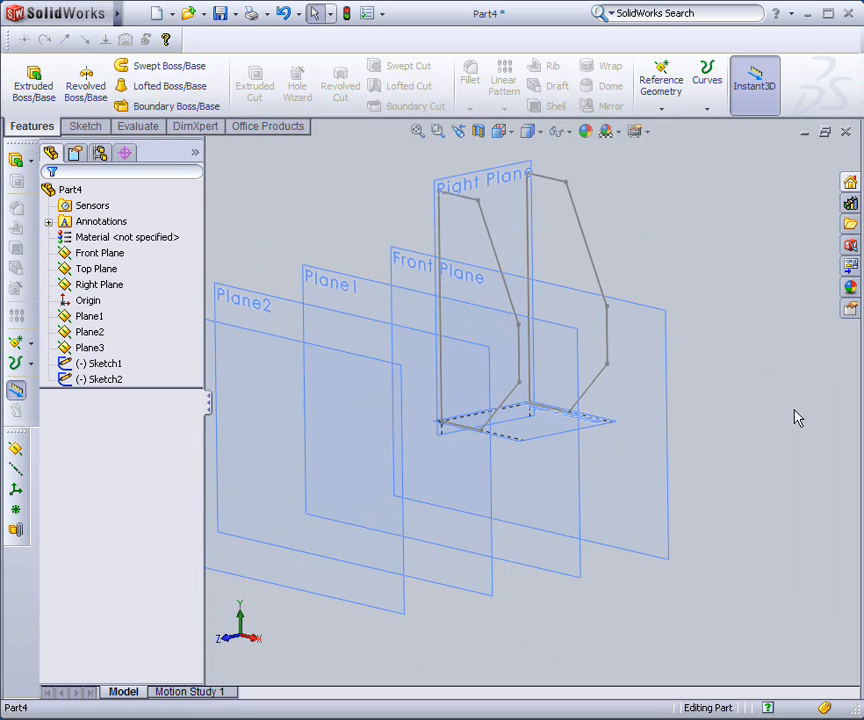
Step: Edit the pasted sketch, pull its base line below the origin, and delete the short stray line attached to the inner lower corner
right_click(494, 242)
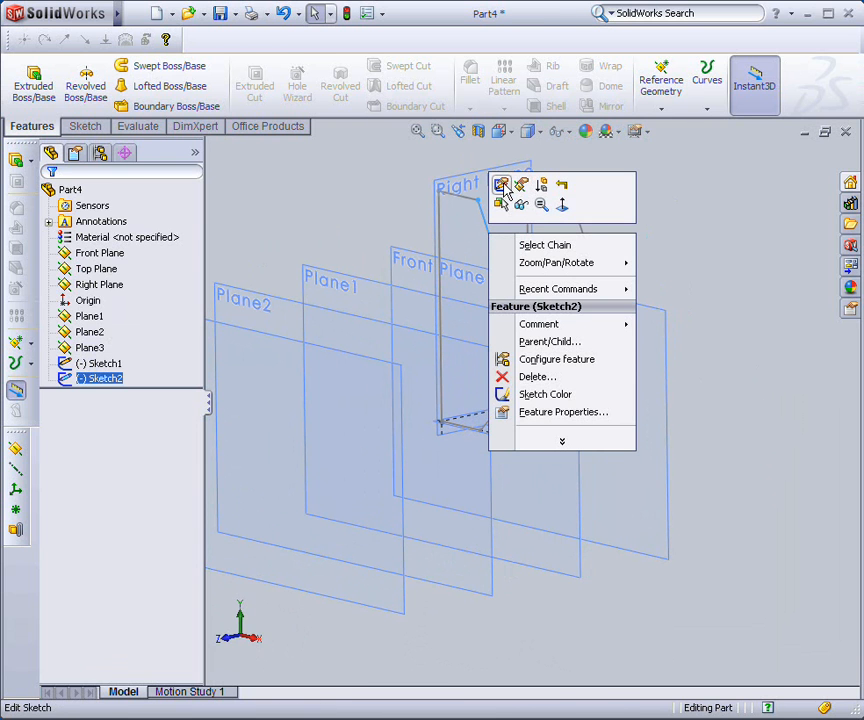
click(503, 190)
mouse_move(690, 453)
middle_down()
mouse_move(683, 449)
mouse_move(738, 430)
mouse_move(735, 453)
middle_up()
scroll(500, 458, down, 3)
scroll(490, 458, down, 1)
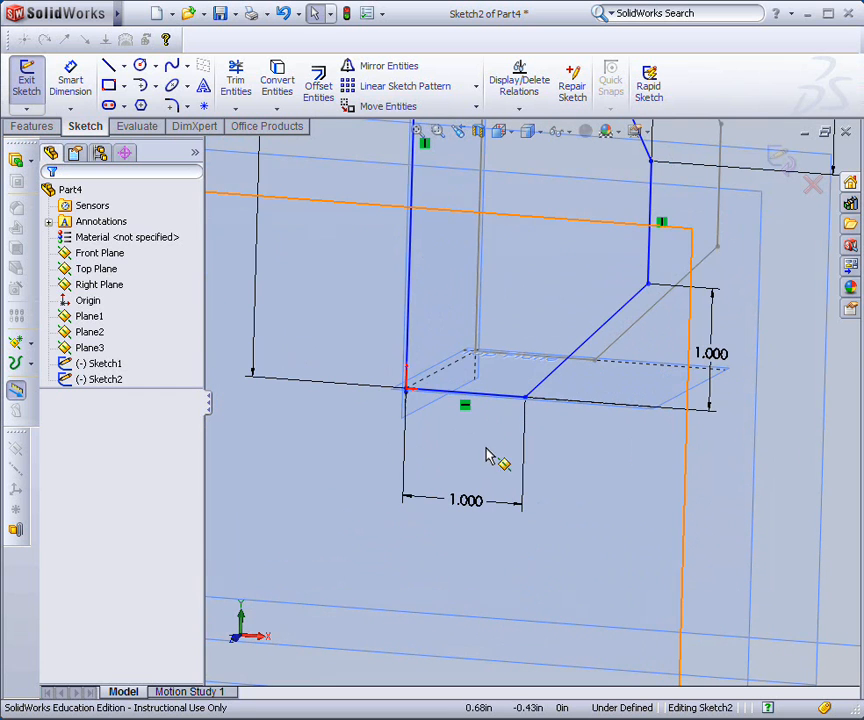
mouse_move(418, 394)
mouse_down()
mouse_move(459, 425)
mouse_move(503, 407)
mouse_move(500, 432)
mouse_up()
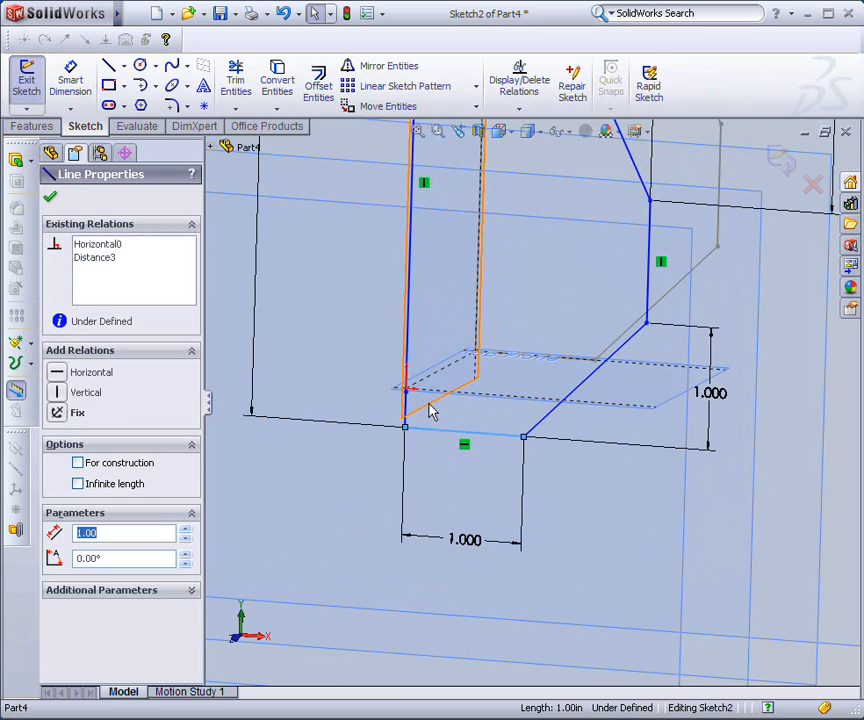
drag(407, 391, 361, 361)
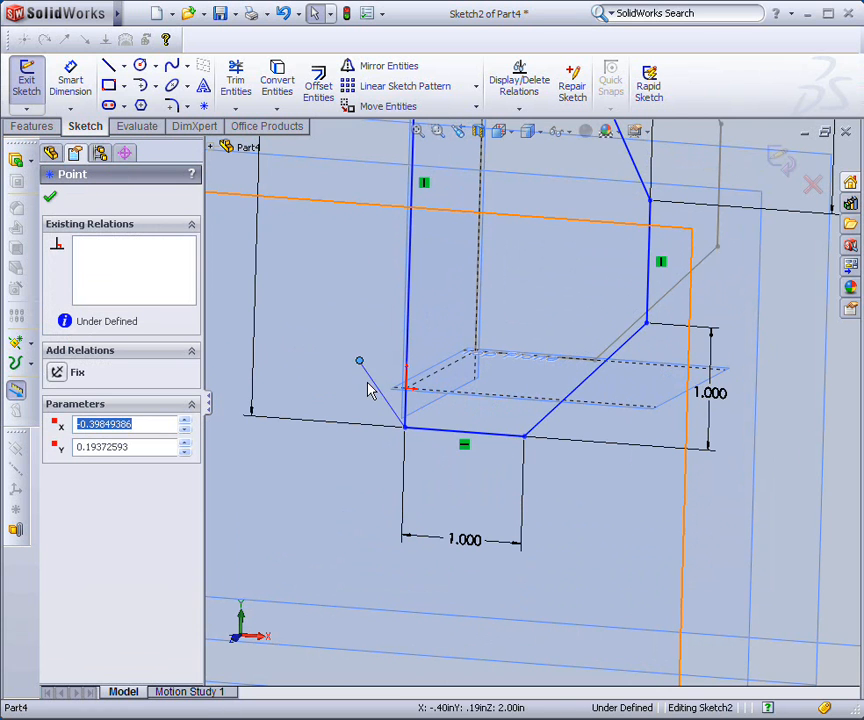
click(368, 388)
click(374, 390)
key(Delete)
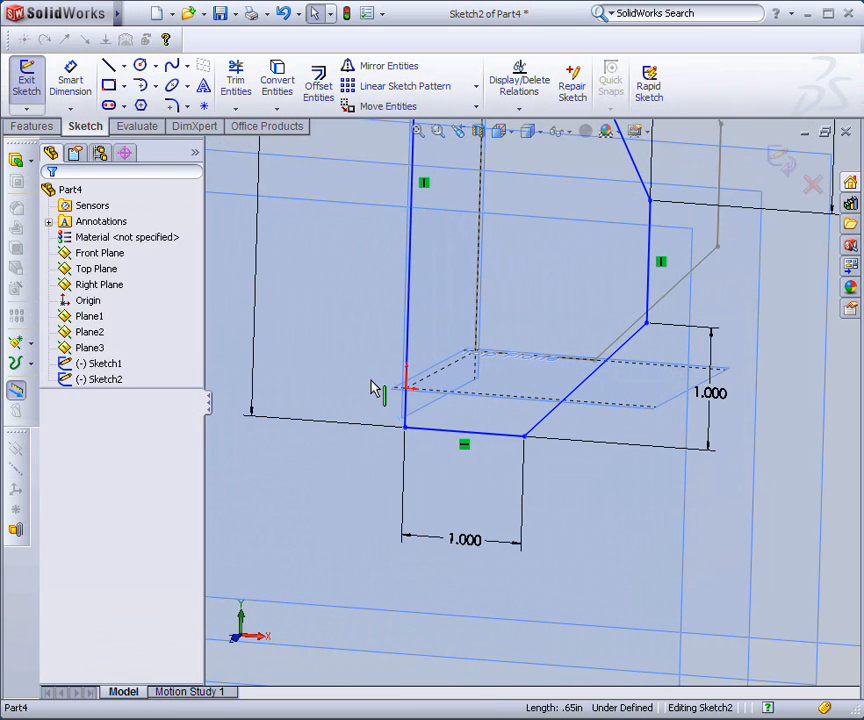
Step: Make the base line of the pasted profile collinear with the Top Plane
click(428, 437)
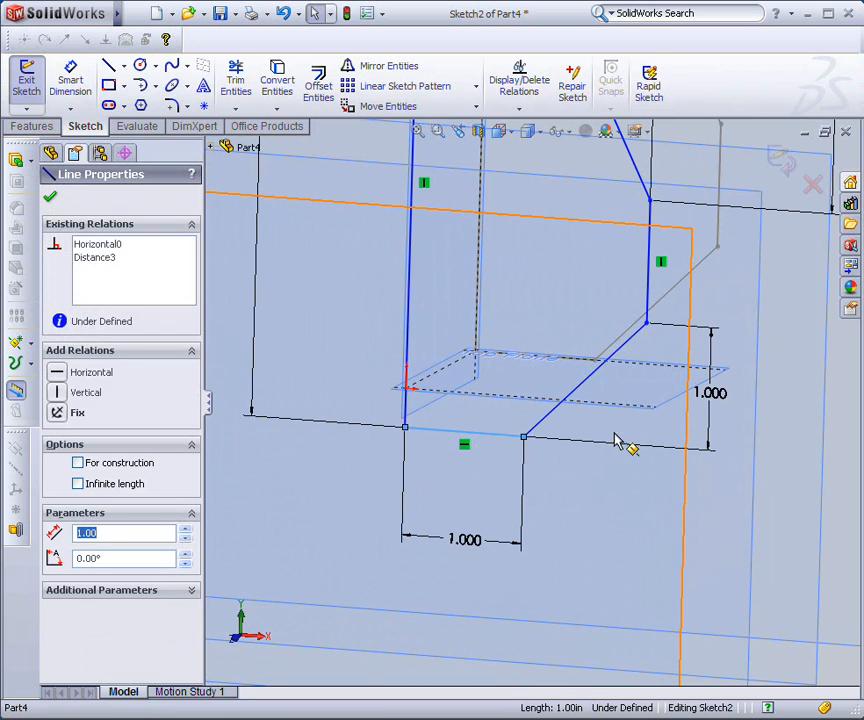
ctrl+click(645, 420)
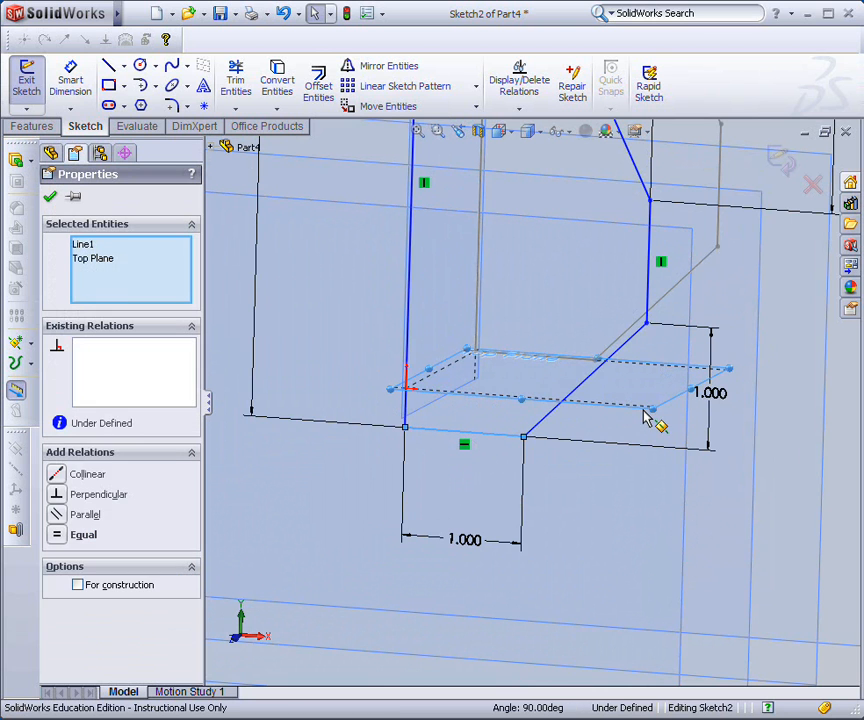
click(57, 475)
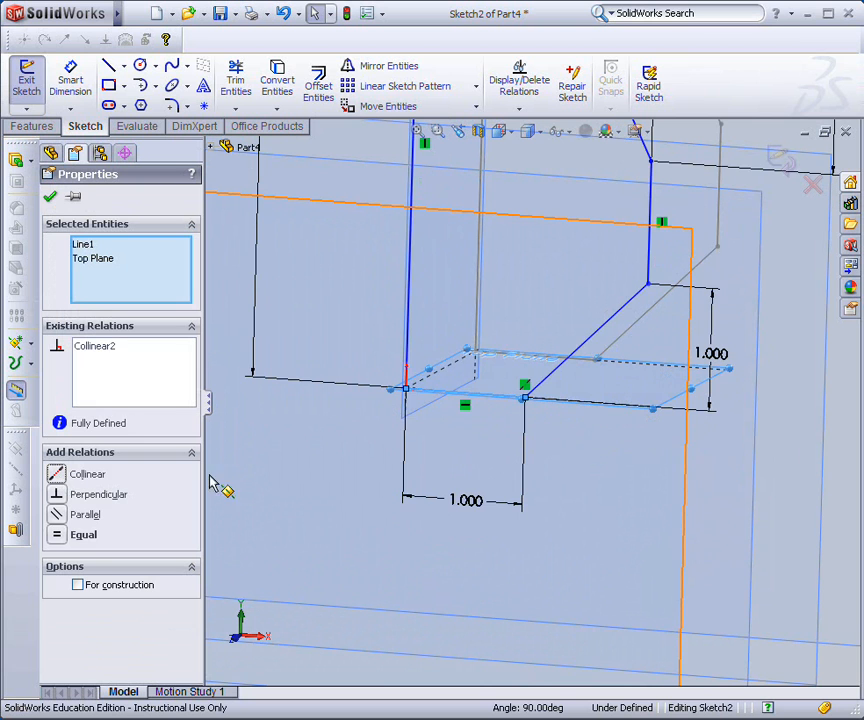
Step: Make the inner vertical line of the pasted profile collinear with the Right Plane
click(406, 293)
ctrl+middle_drag(404, 293, 378, 291)
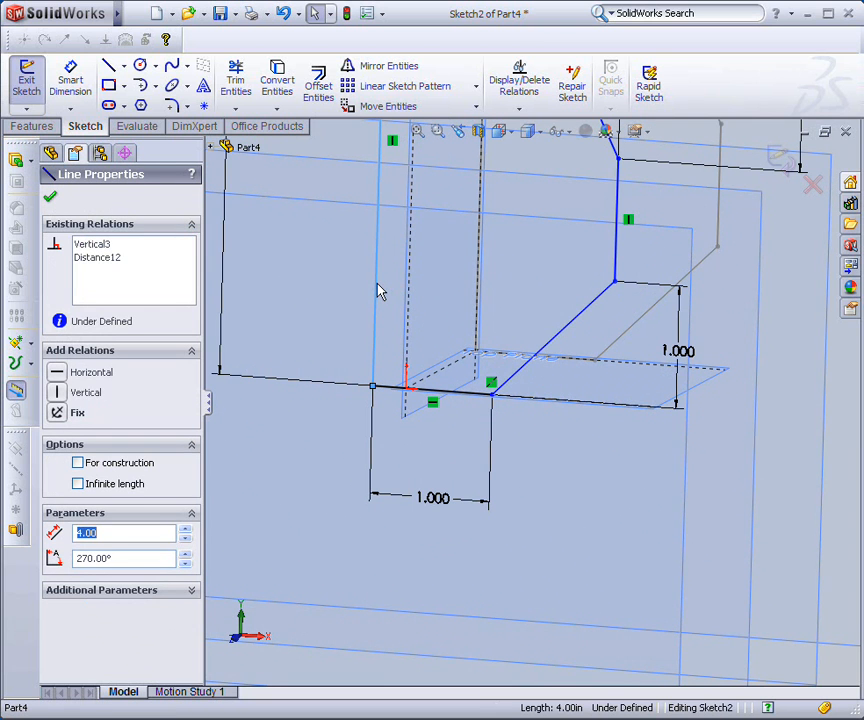
ctrl+click(406, 283)
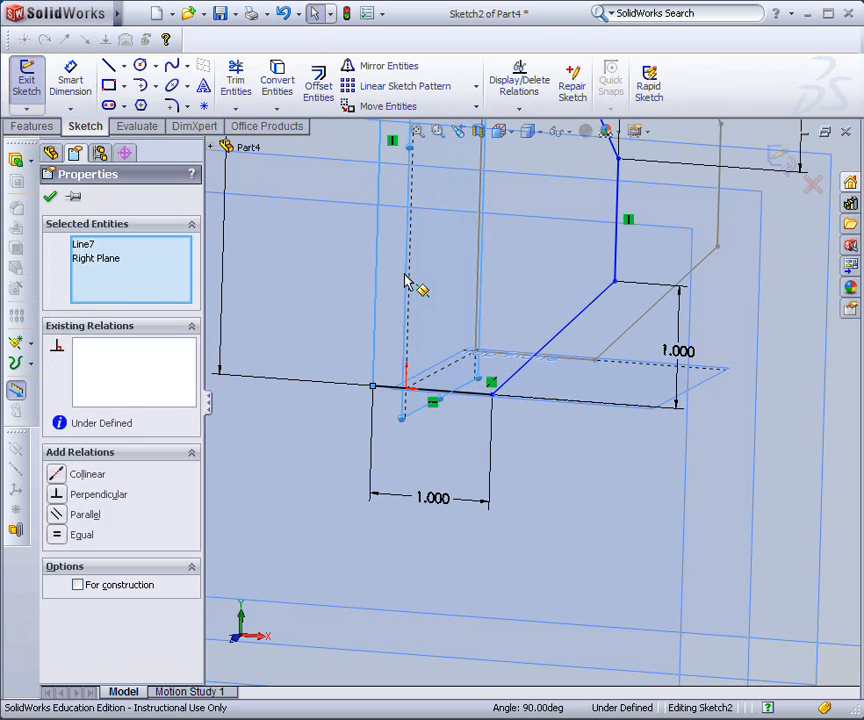
click(56, 476)
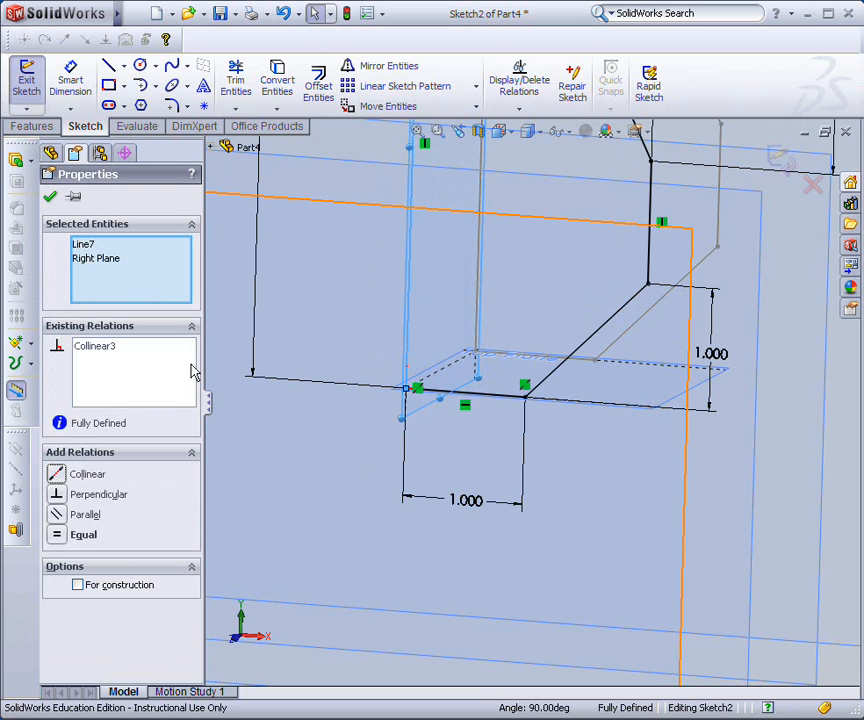
Step: Set the overall height of the pasted profile on Plane1 to 3.5 in
scroll(228, 403, up, 5)
middle_drag(507, 356, 480, 363)
click(50, 199)
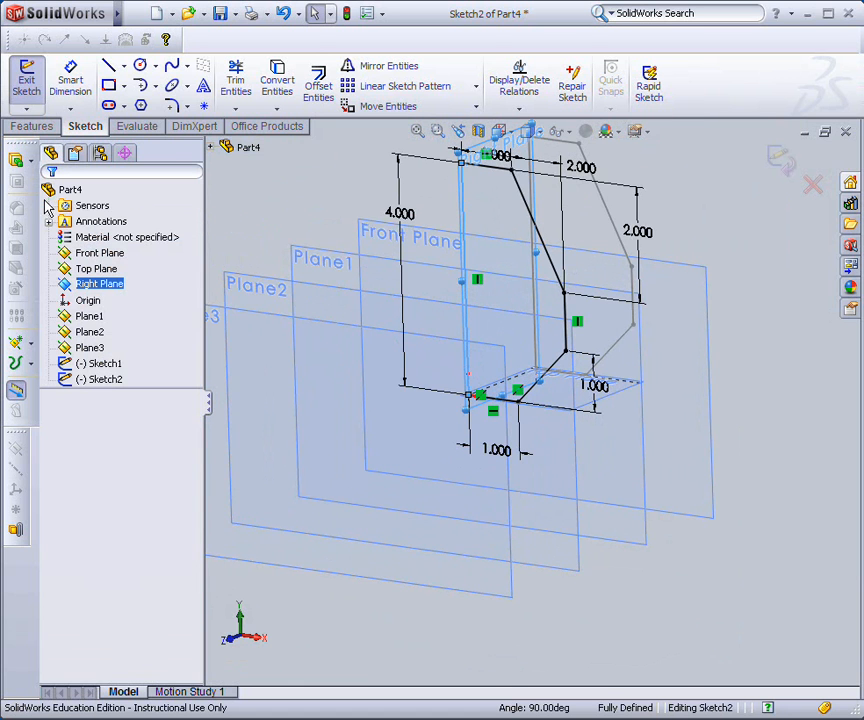
scroll(505, 480, down, 2)
scroll(550, 183, down, 3)
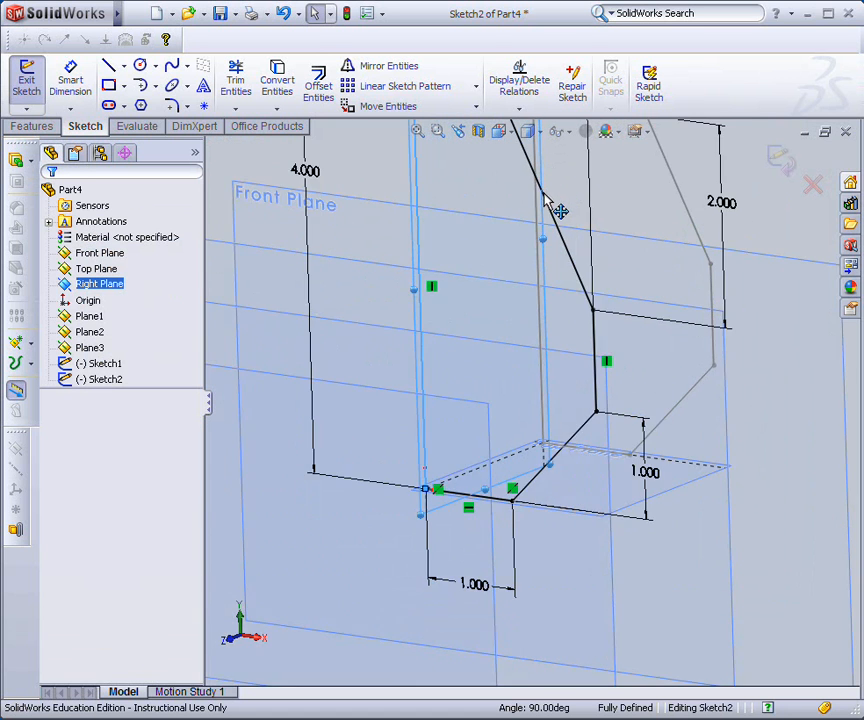
scroll(559, 208, up, 5)
mouse_move(652, 322)
middle_down()
mouse_move(714, 338)
mouse_move(681, 314)
mouse_move(676, 326)
middle_up()
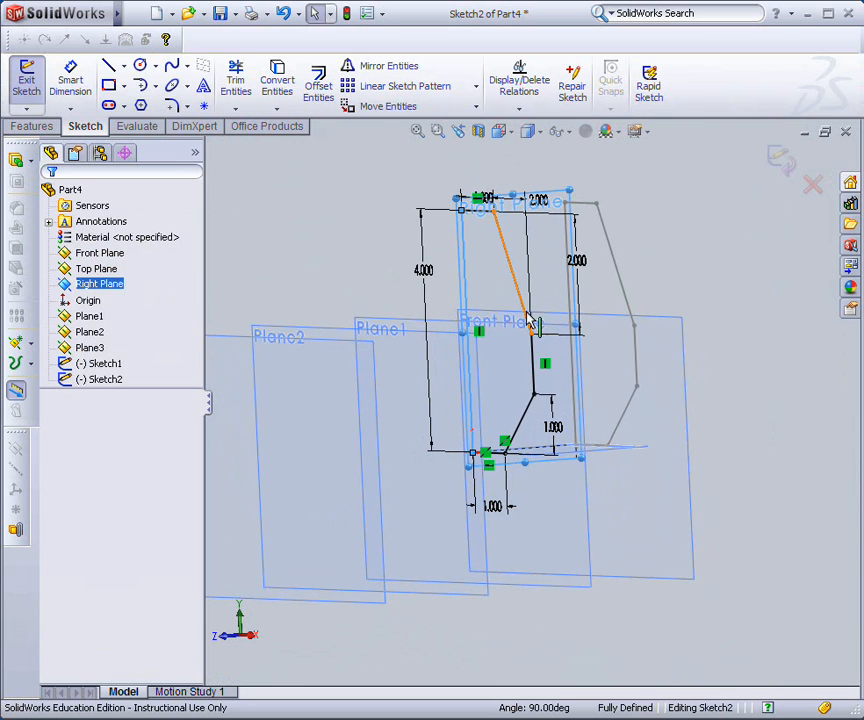
double_click(427, 282)
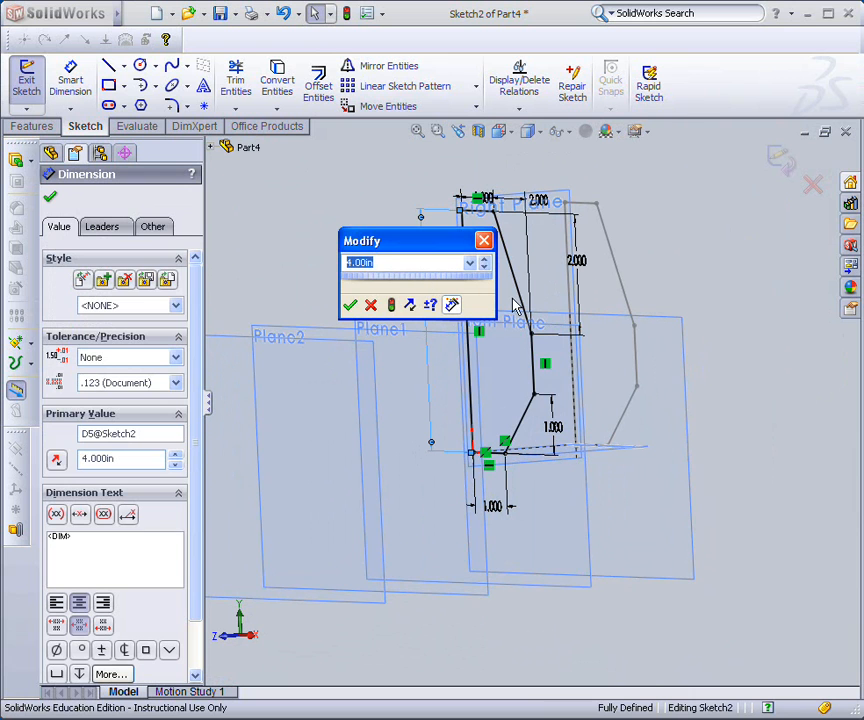
text(3.5)
key(Return)
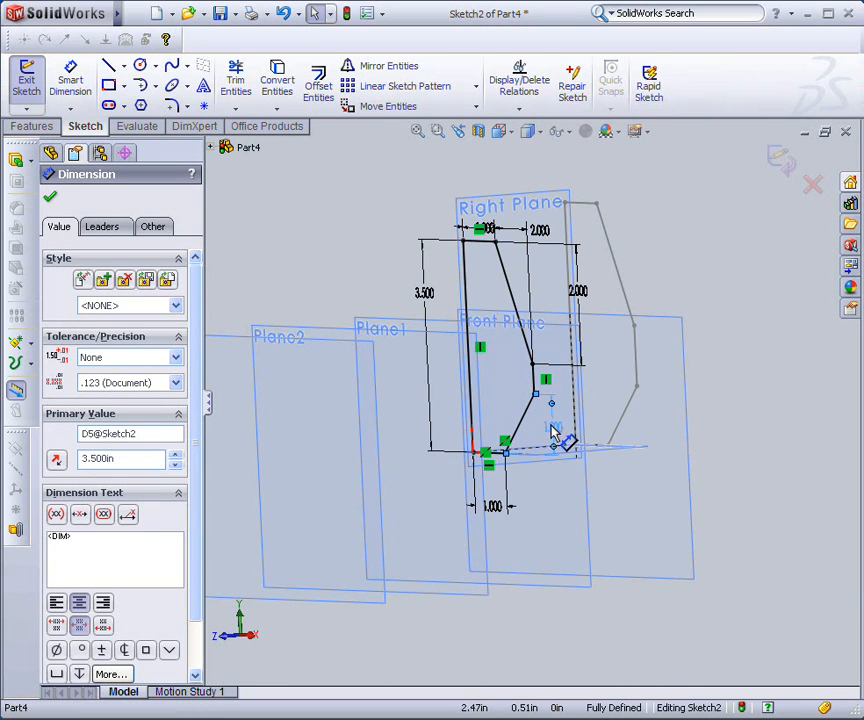
Step: Set the vertical height of the lower slanted edge in the Plane1 profile to 0.770 in
double_click(553, 430)
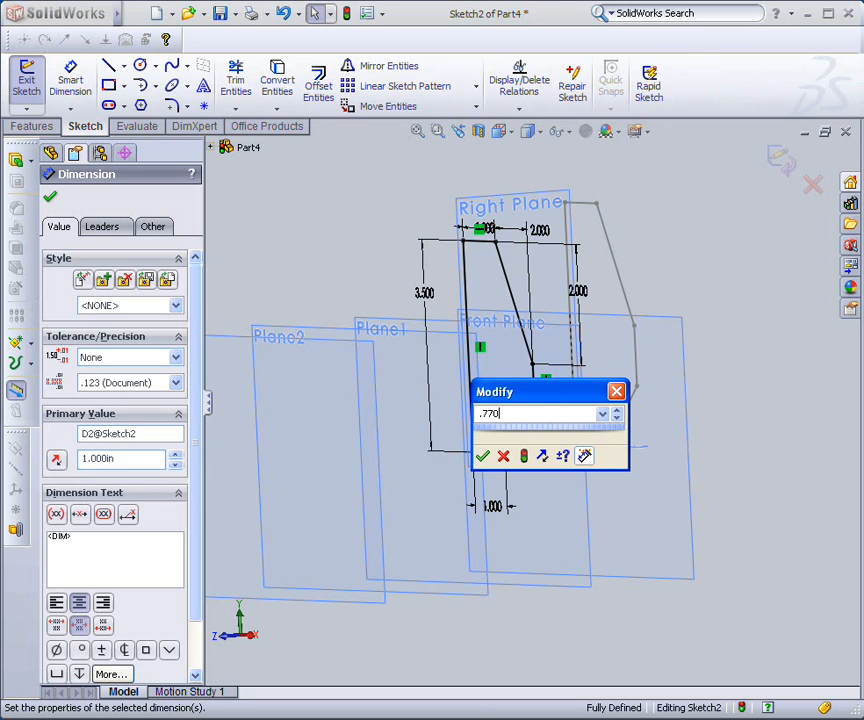
text(.770)
click(483, 456)
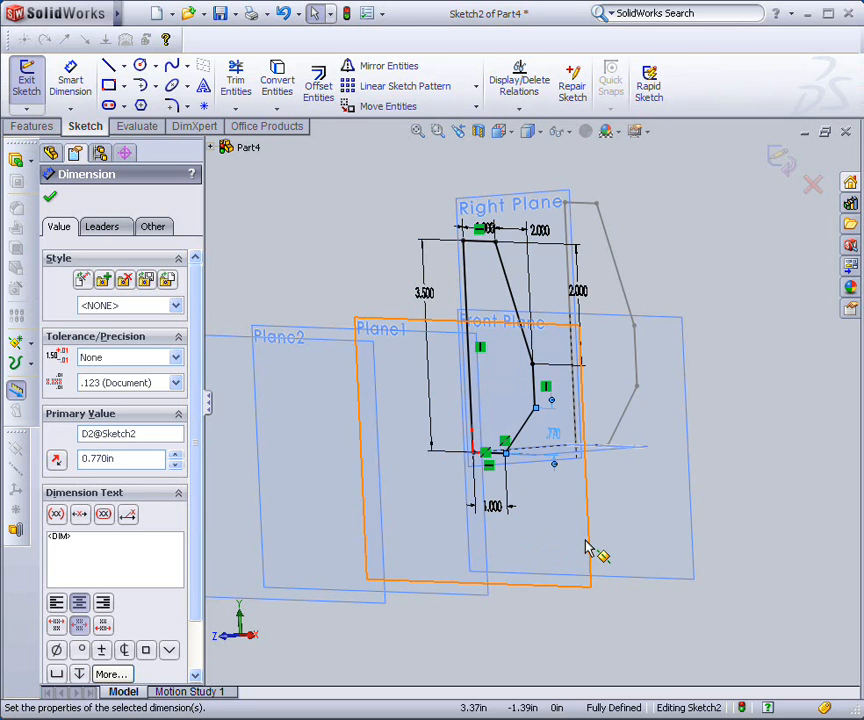
Step: Try 2.5 in for the upper slanted edge's vertical dimension in the Plane1 profile, and set it back to 2 in
middle_drag(588, 545, 624, 553)
double_click(645, 305)
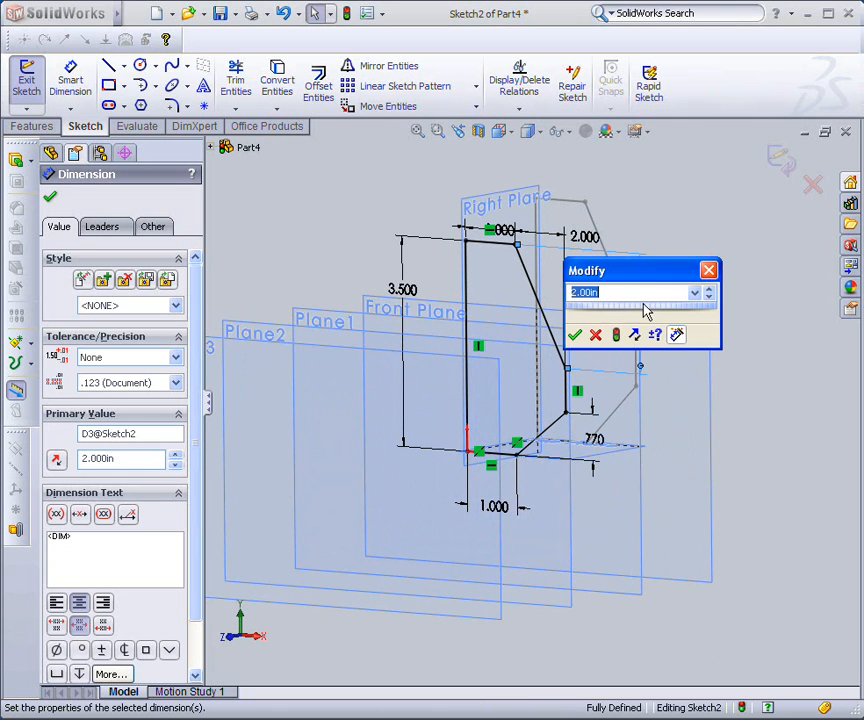
text(2.5)
key(Return)
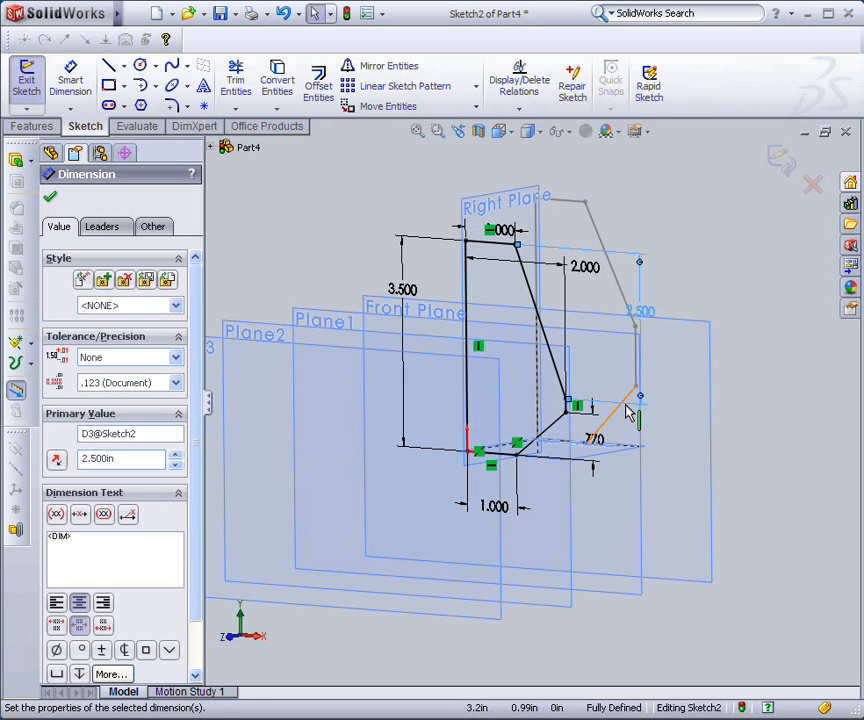
scroll(628, 412, down, 3)
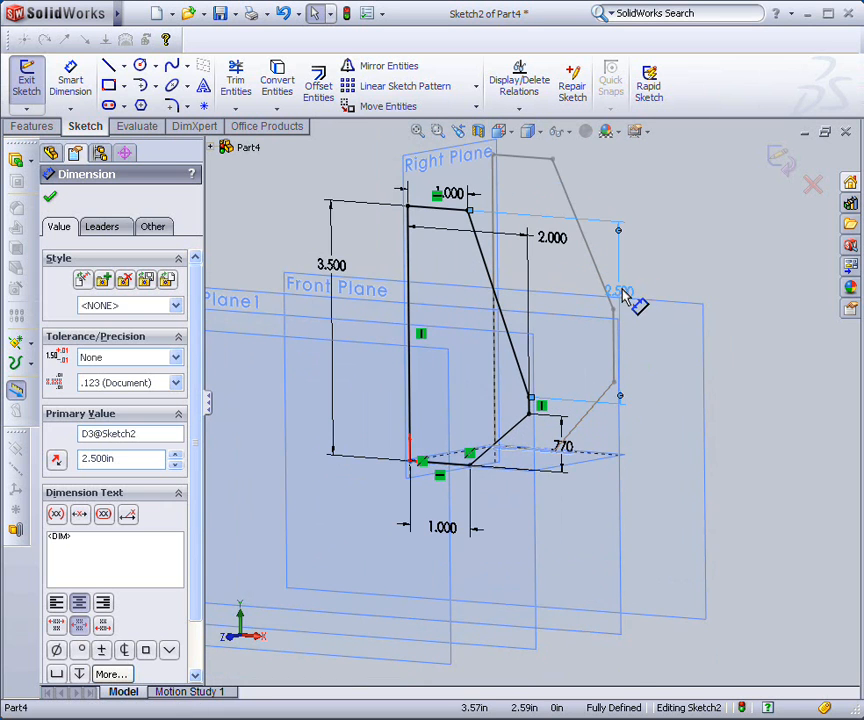
double_click(623, 295)
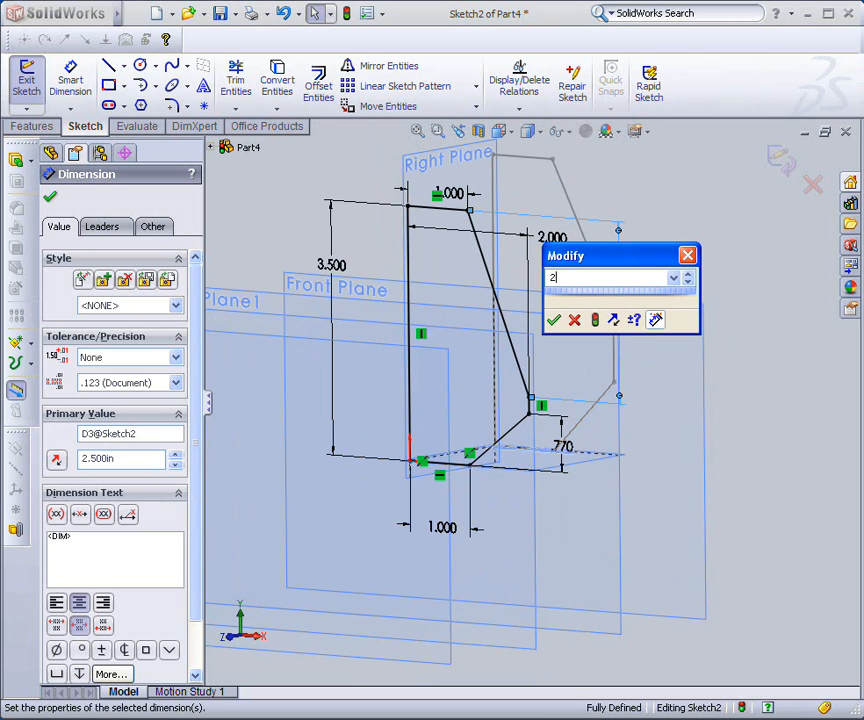
text(2)
key(Return)
mouse_move(700, 426)
middle_down()
mouse_move(663, 431)
mouse_move(708, 426)
middle_up()
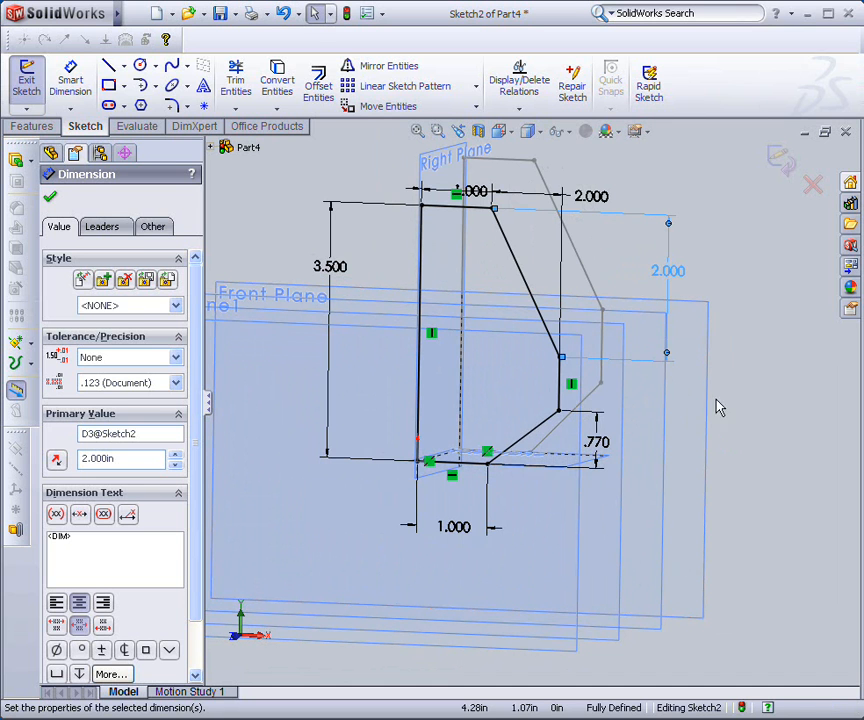
Step: Exit the Plane1 sketch and start a new sketch on Plane2
click(784, 160)
mouse_move(768, 312)
middle_down()
mouse_move(700, 302)
mouse_move(690, 309)
mouse_move(710, 318)
middle_up()
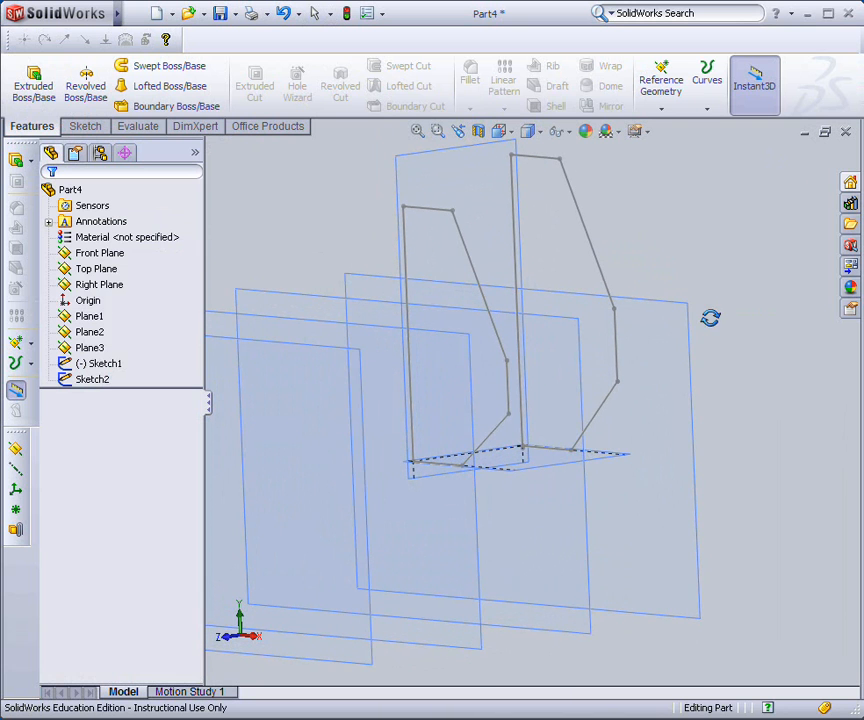
mouse_move(642, 386)
middle_down()
mouse_move(664, 390)
mouse_move(642, 392)
middle_up()
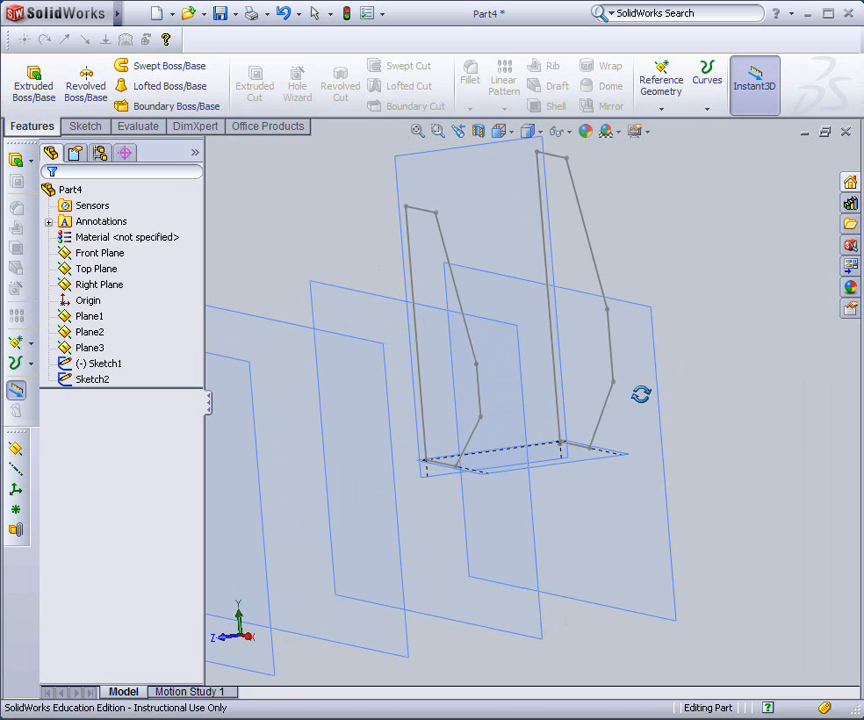
click(387, 367)
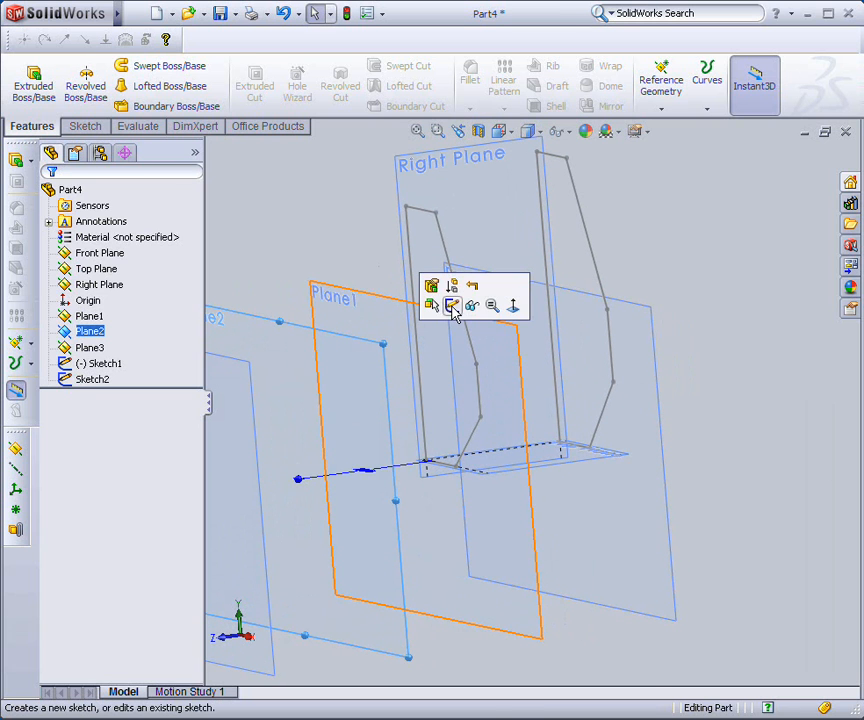
click(452, 307)
mouse_move(447, 413)
middle_down()
mouse_move(501, 392)
mouse_move(523, 394)
mouse_move(501, 382)
mouse_move(529, 377)
mouse_move(550, 392)
mouse_move(545, 371)
mouse_move(550, 380)
middle_up()
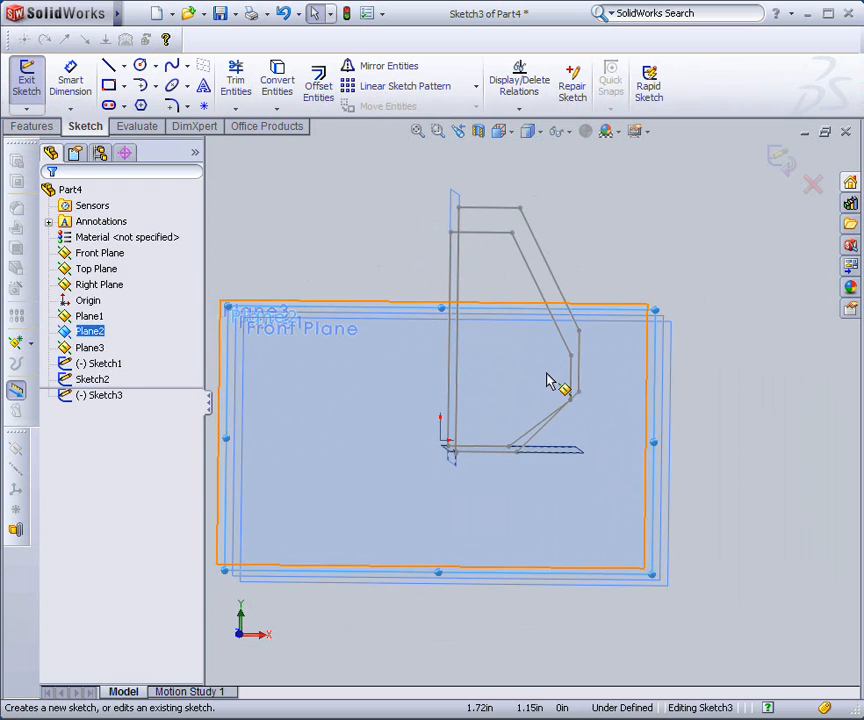
Step: Sketch a closed six-line half profile from the origin, with a base about 0.67 in long and an inner vertical line about 2.35 in high
click(110, 68)
click(452, 447)
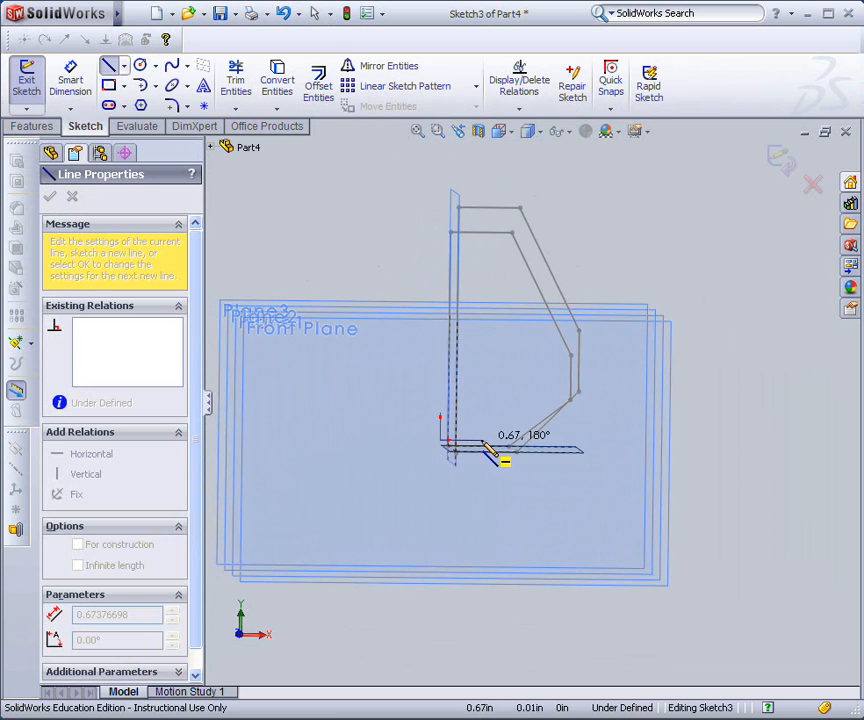
click(481, 441)
click(513, 395)
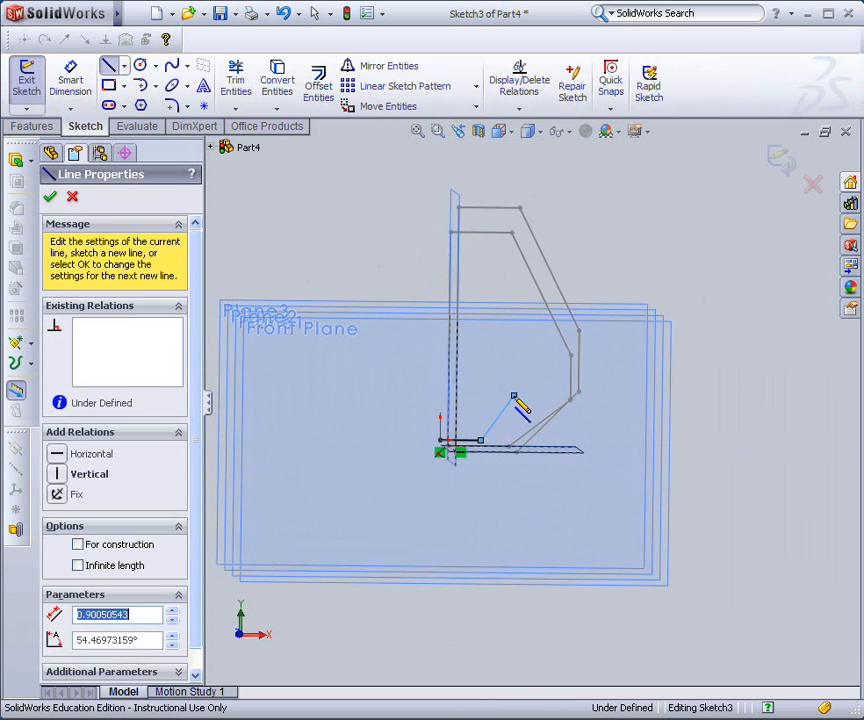
click(513, 335)
click(490, 297)
click(441, 297)
click(440, 425)
key(Escape)
key(Escape)
middle_drag(392, 376, 359, 389)
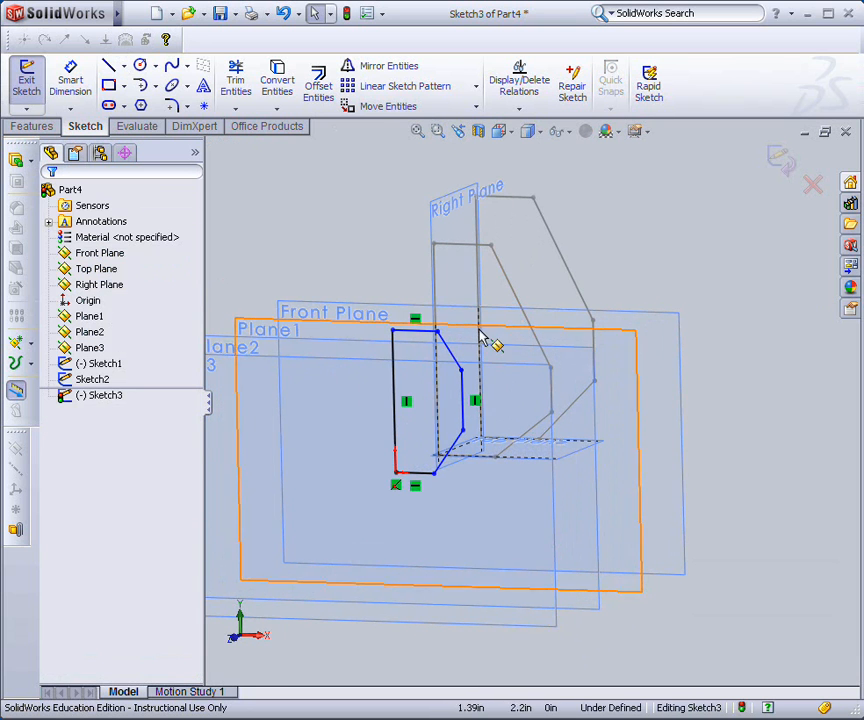
Step: Dimension the top width of the Plane2 profile, from the inner vertical line to the upper slanted edge's top corner, as 0.75 in
click(70, 78)
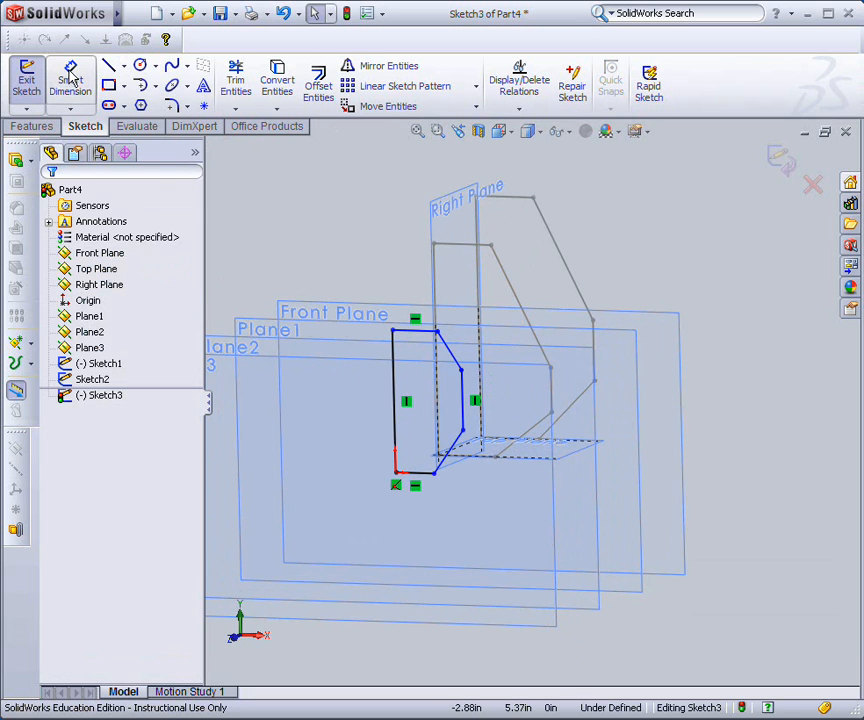
click(437, 332)
click(393, 358)
click(405, 290)
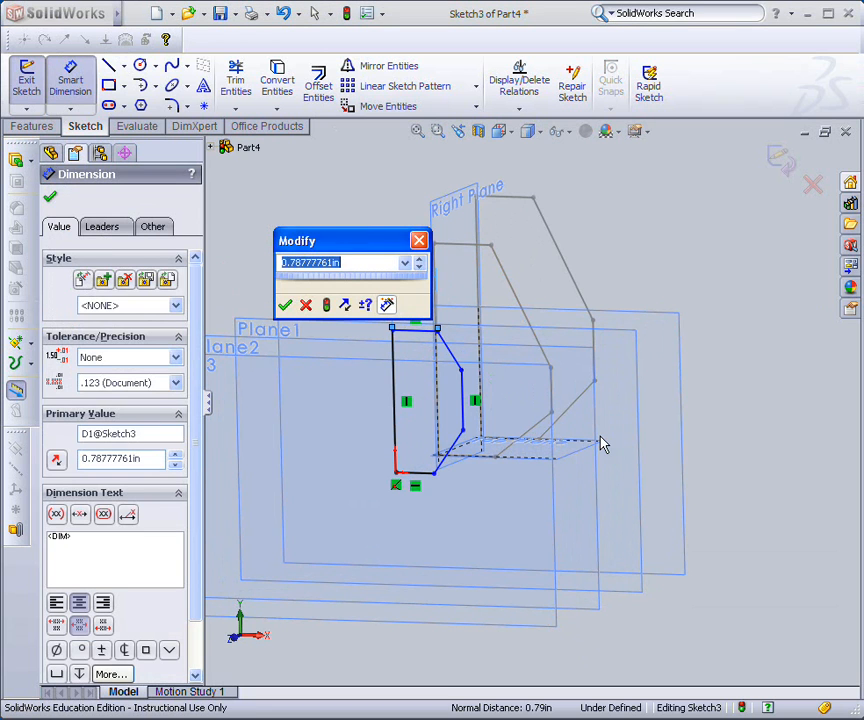
text(.75)
key(Return)
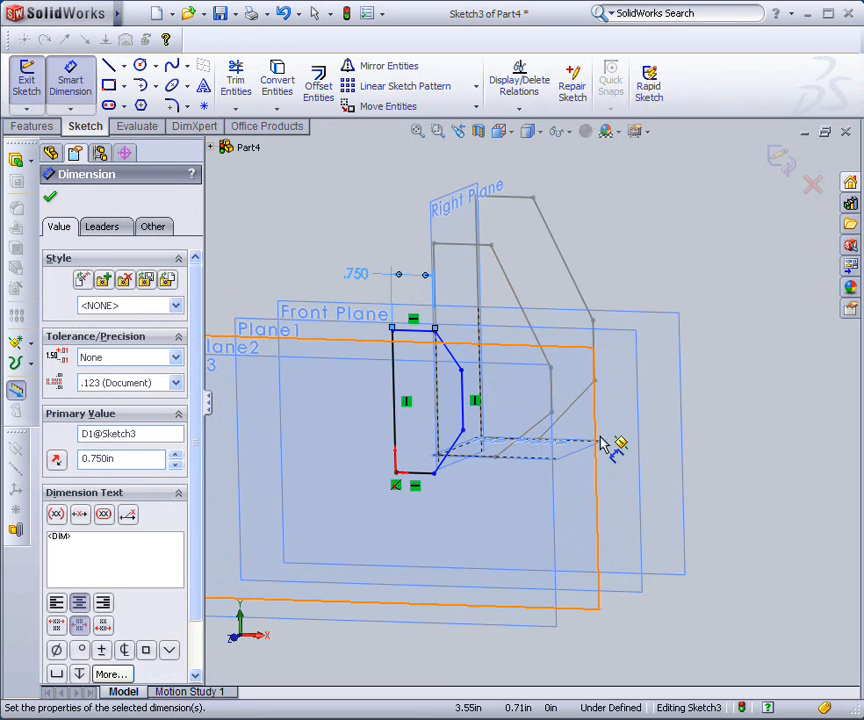
Step: Dimension the inner vertical line of the Plane2 profile as 2.5 in high
click(392, 375)
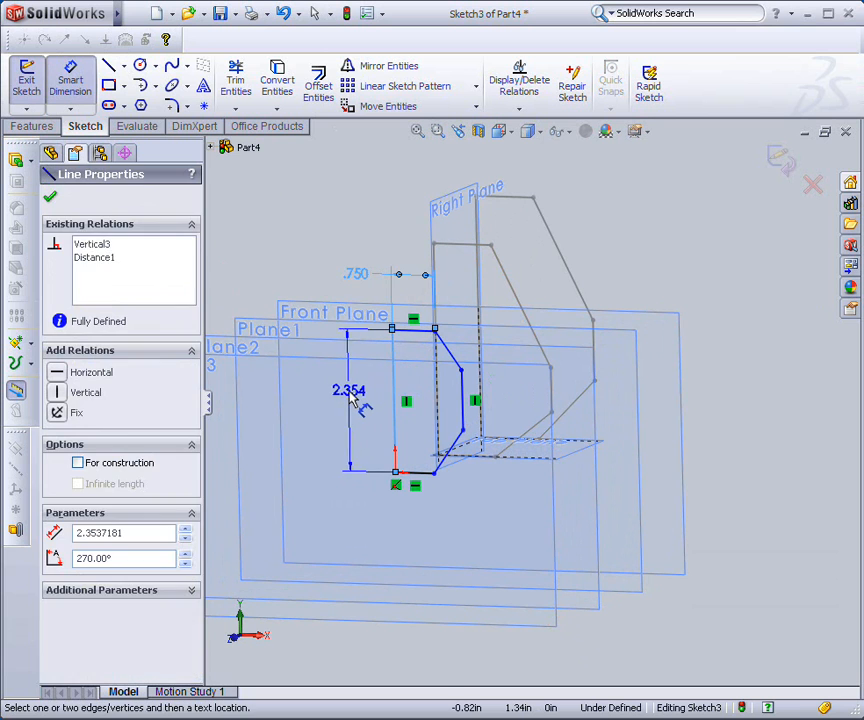
click(346, 398)
text(2.5)
key(Return)
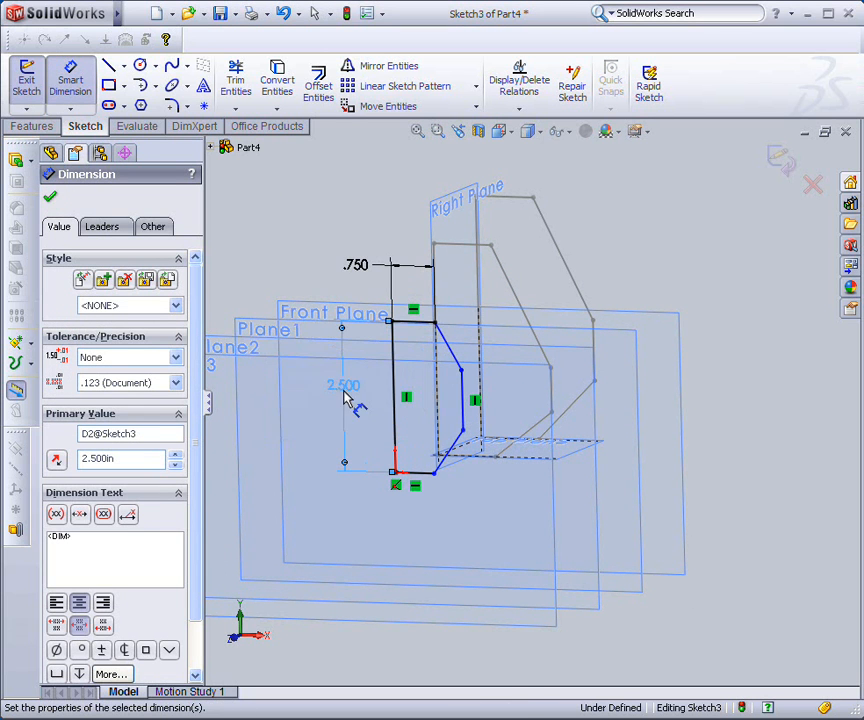
Step: Dimension the distance between the outer and inner vertical lines of the Plane2 profile as 1 in
click(465, 410)
click(397, 395)
click(295, 232)
text(1)
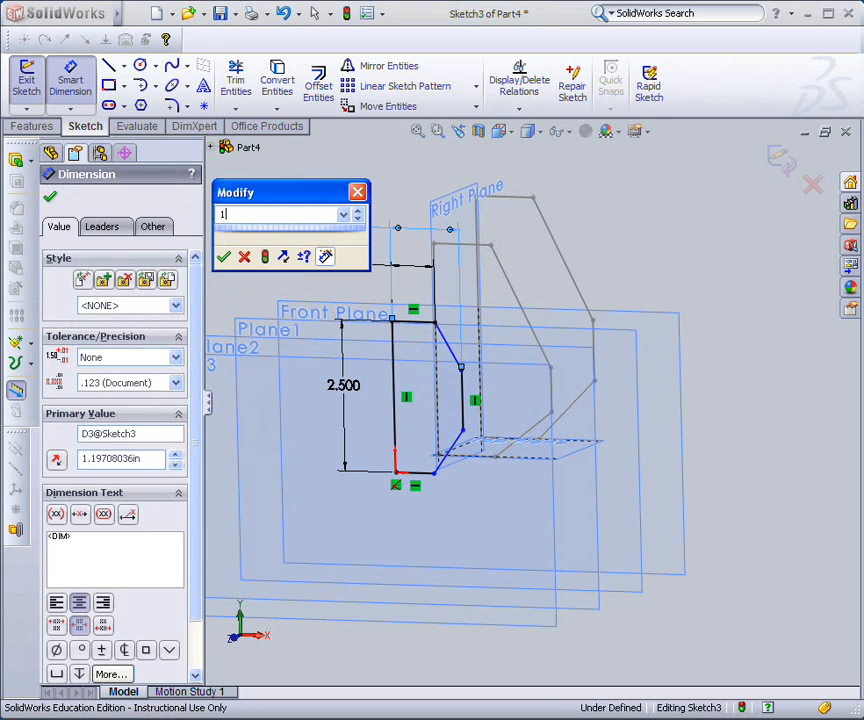
key(Return)
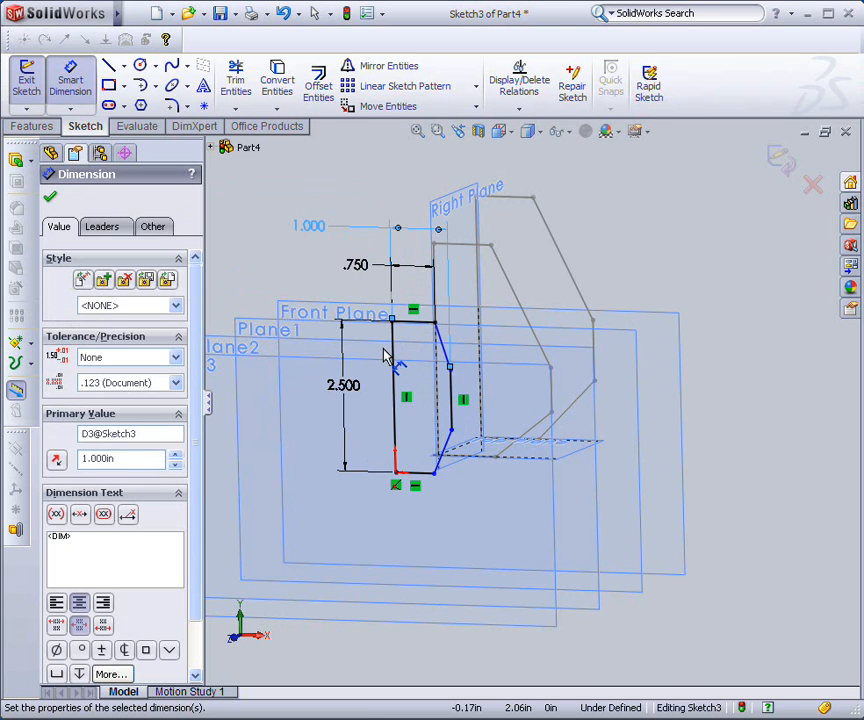
Step: Dimension the vertical distance from the upper end of the outer vertical line to the top line of Sketch1 as 2.5 in
click(451, 371)
click(515, 200)
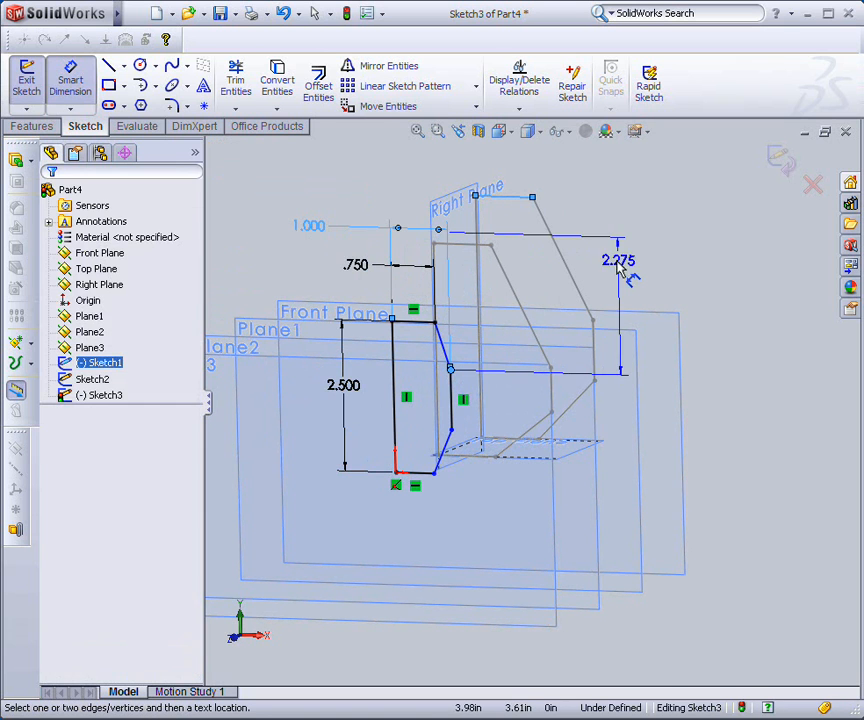
click(620, 266)
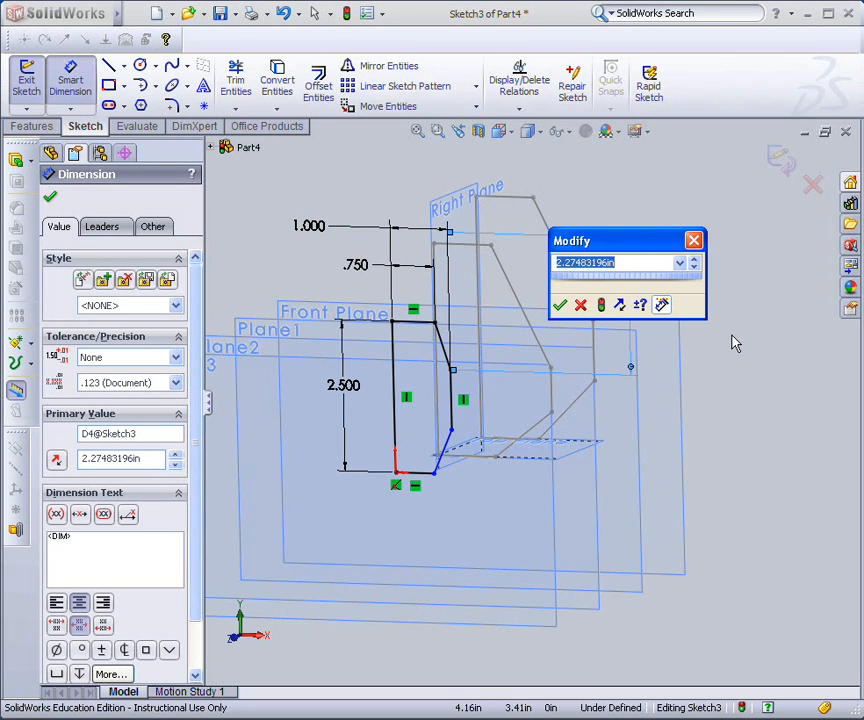
text(2.5)
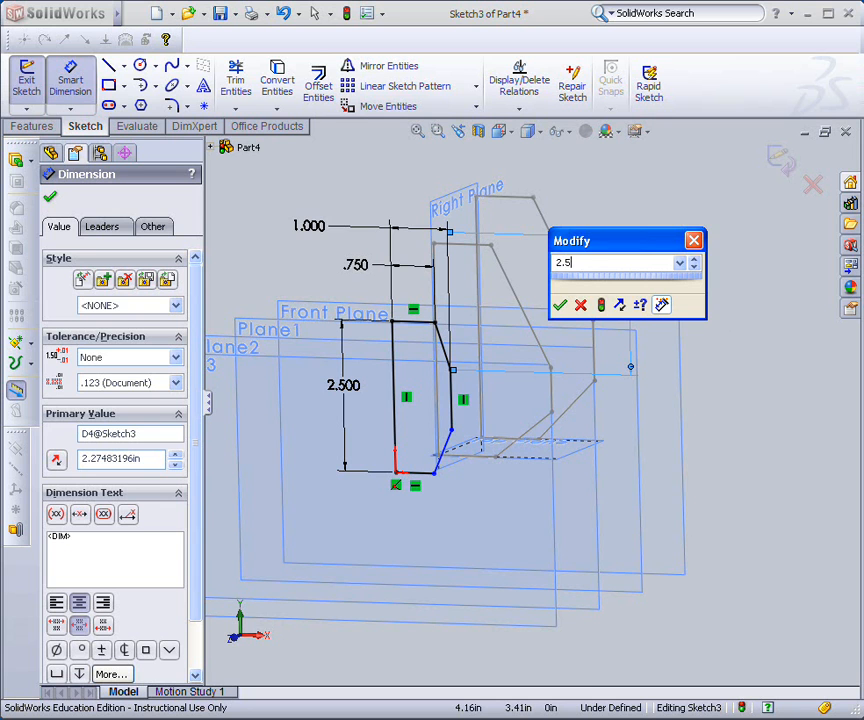
key(Return)
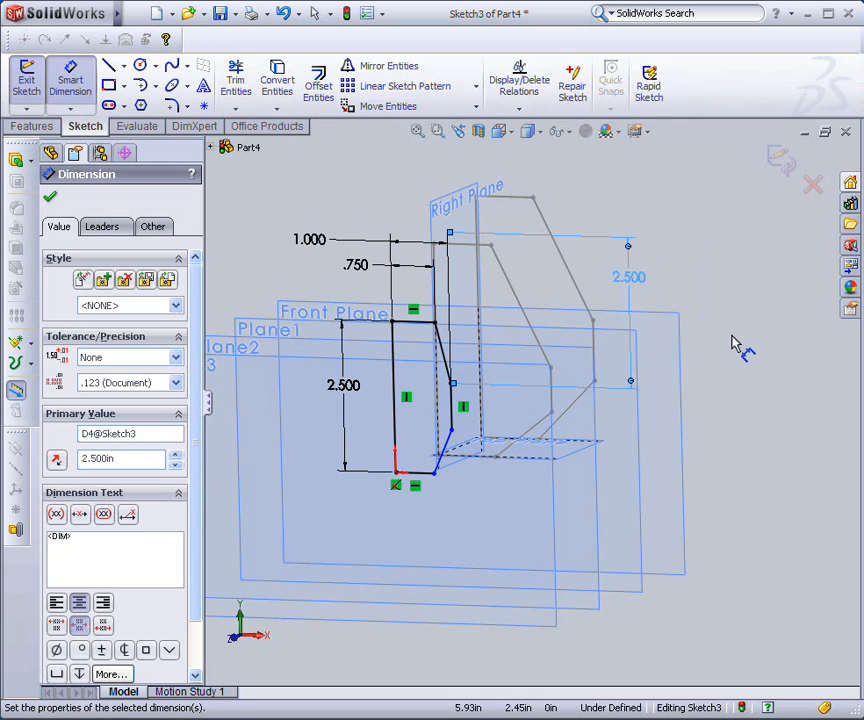
Step: Dimension the lower end of the outer vertical line 0.770 in above the base line of the Plane2 profile
click(453, 432)
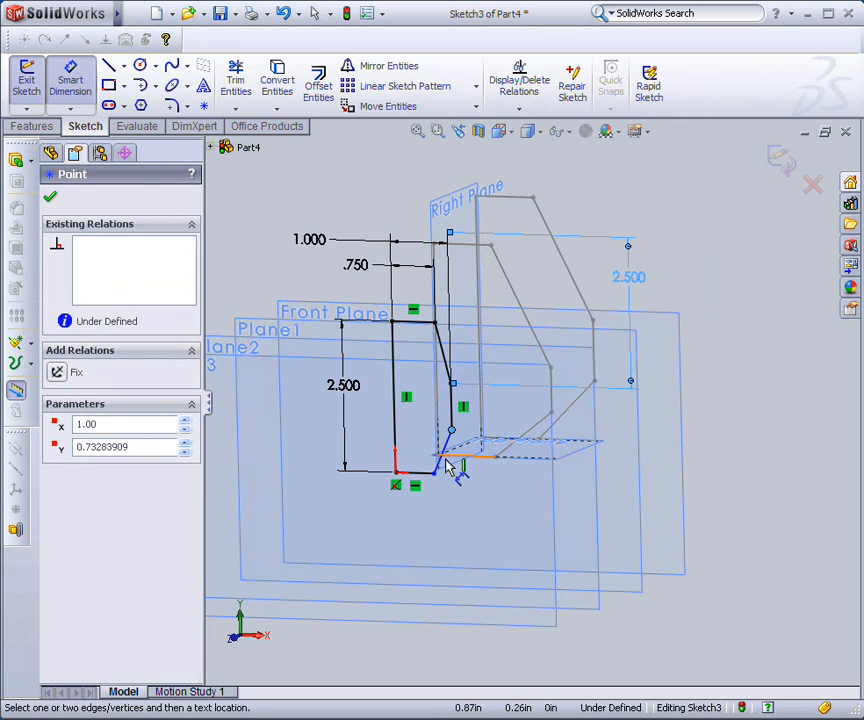
click(424, 481)
click(500, 474)
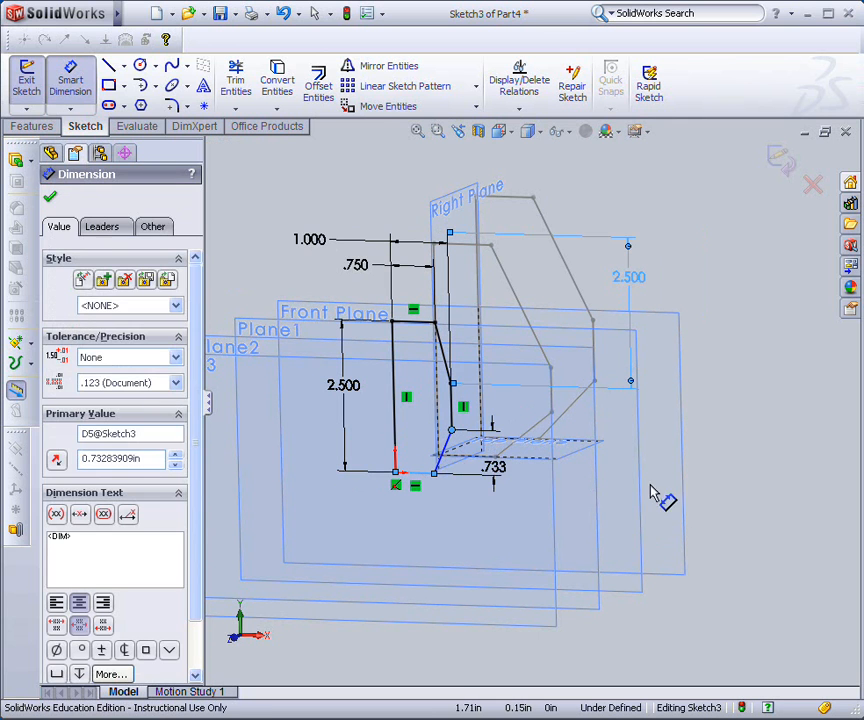
text(.770)
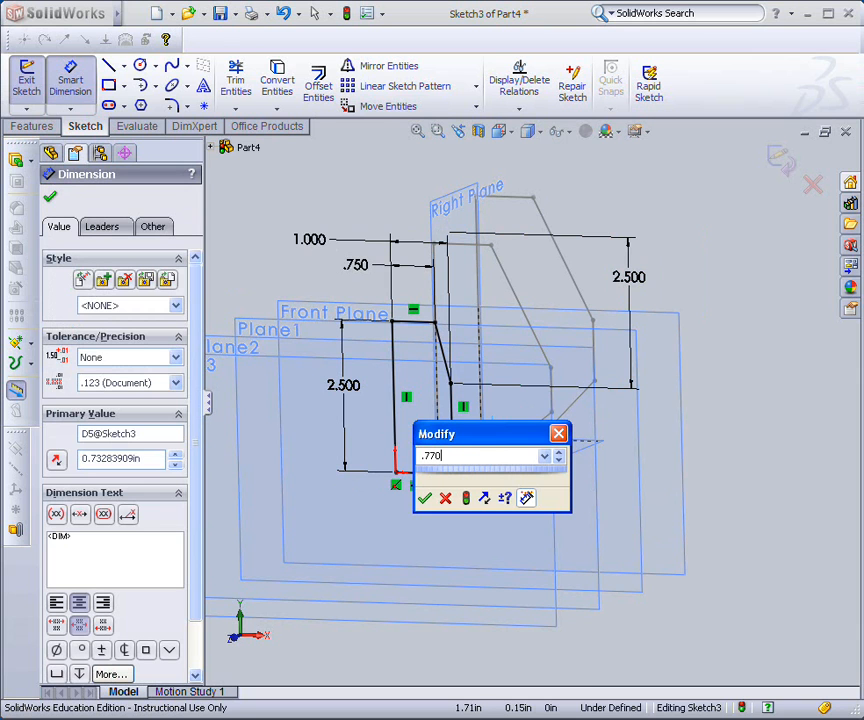
click(426, 499)
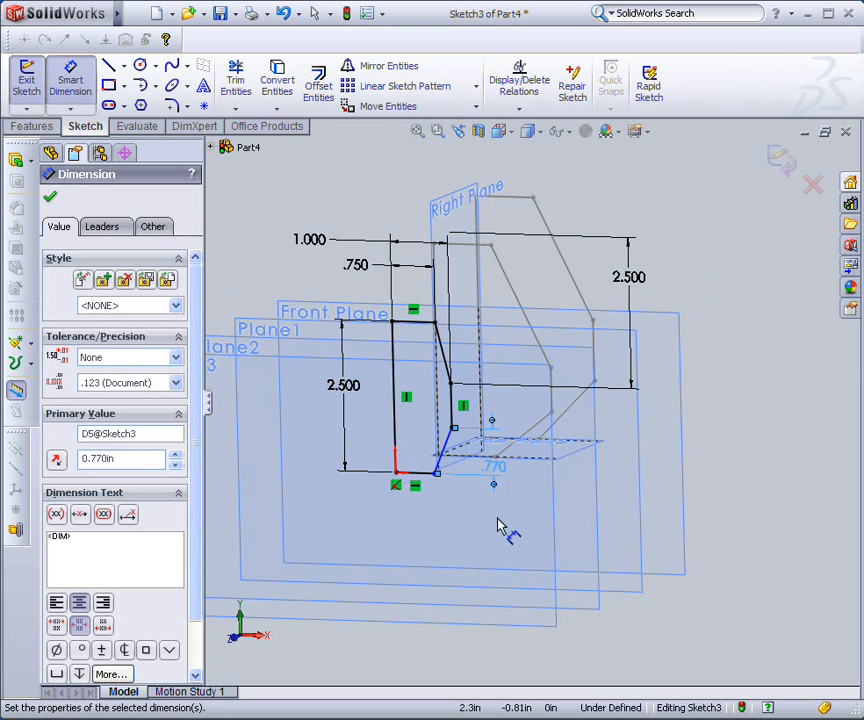
Step: Dimension the base line of the Plane2 profile as 0.5 in long and exit the sketch
click(414, 478)
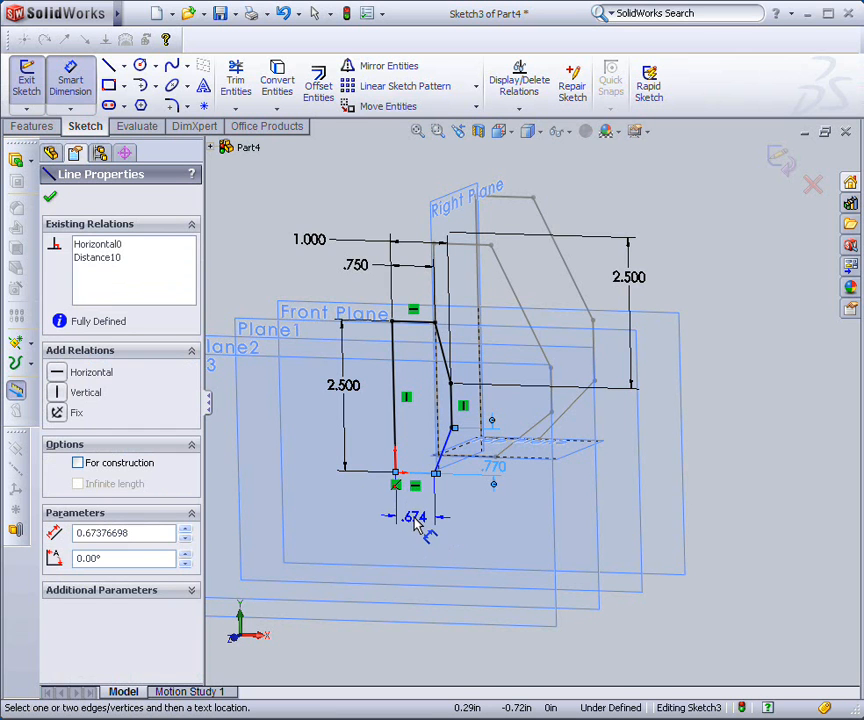
click(417, 527)
text(.5)
key(Return)
middle_drag(711, 470, 692, 475)
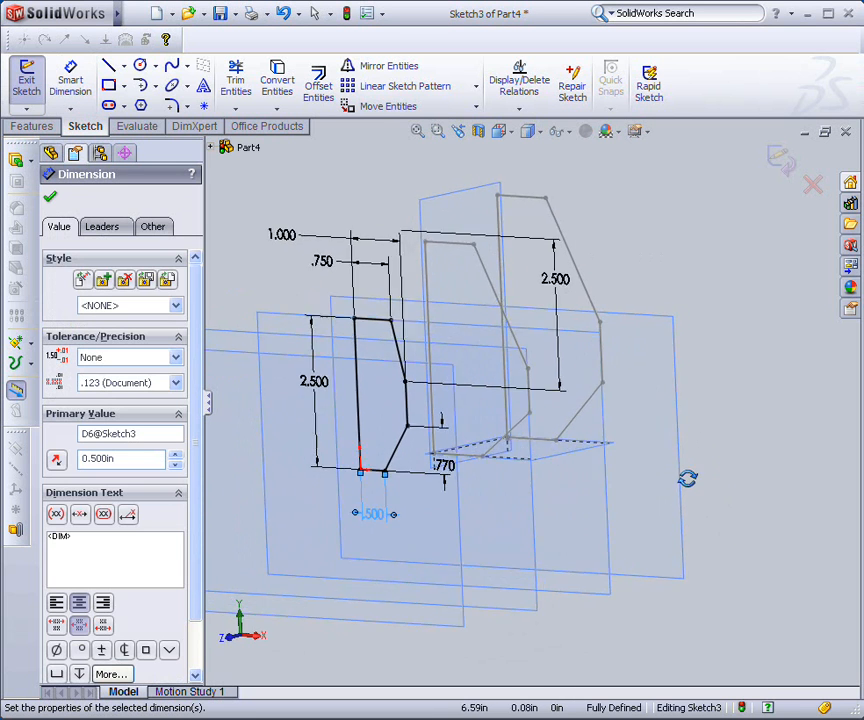
click(781, 156)
Step: Start a new sketch on Plane3
mouse_move(772, 353)
middle_down()
mouse_move(719, 349)
mouse_move(762, 345)
mouse_move(745, 367)
middle_up()
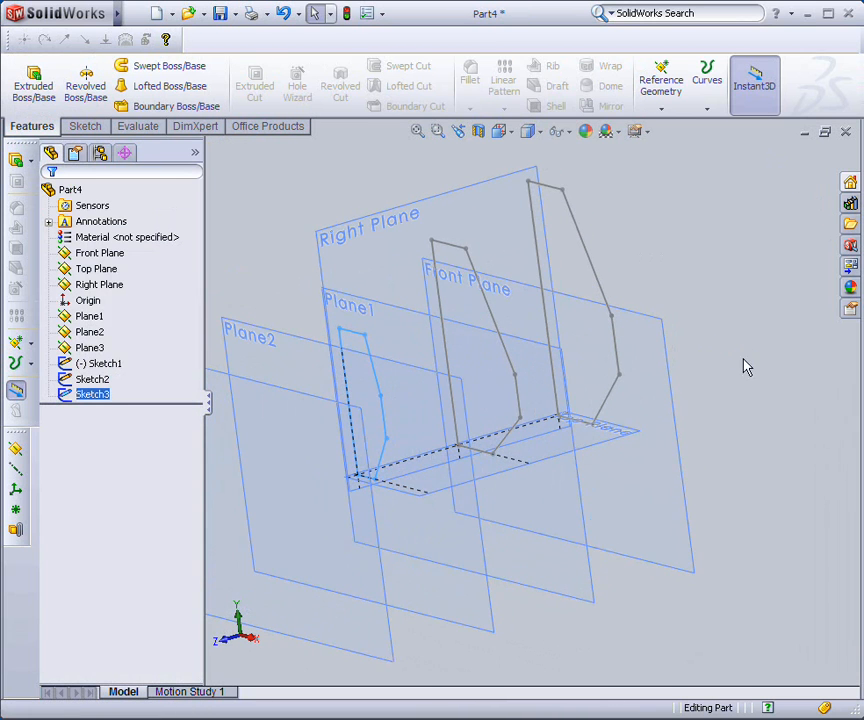
click(400, 600)
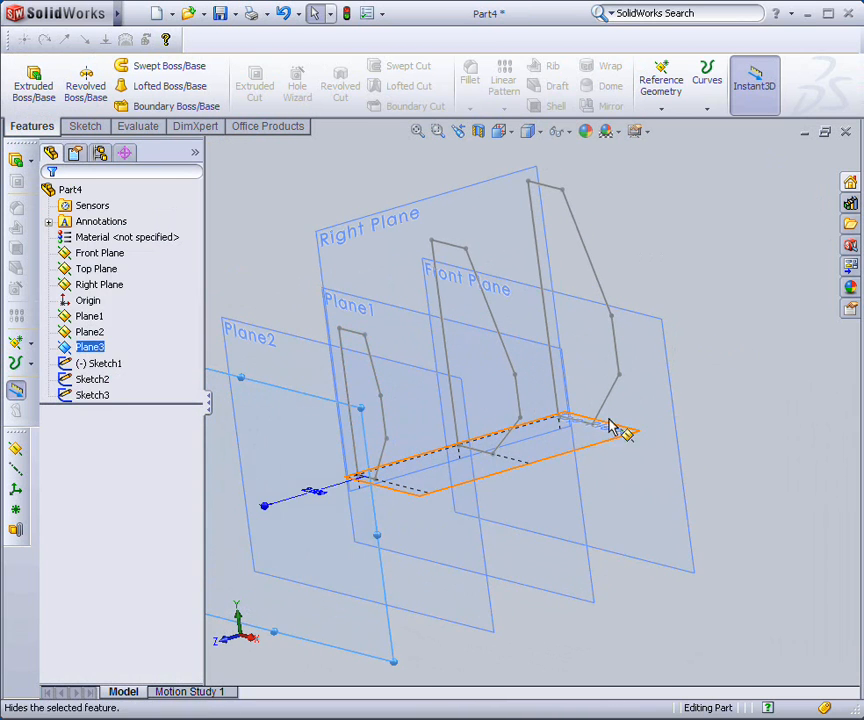
right_click(308, 402)
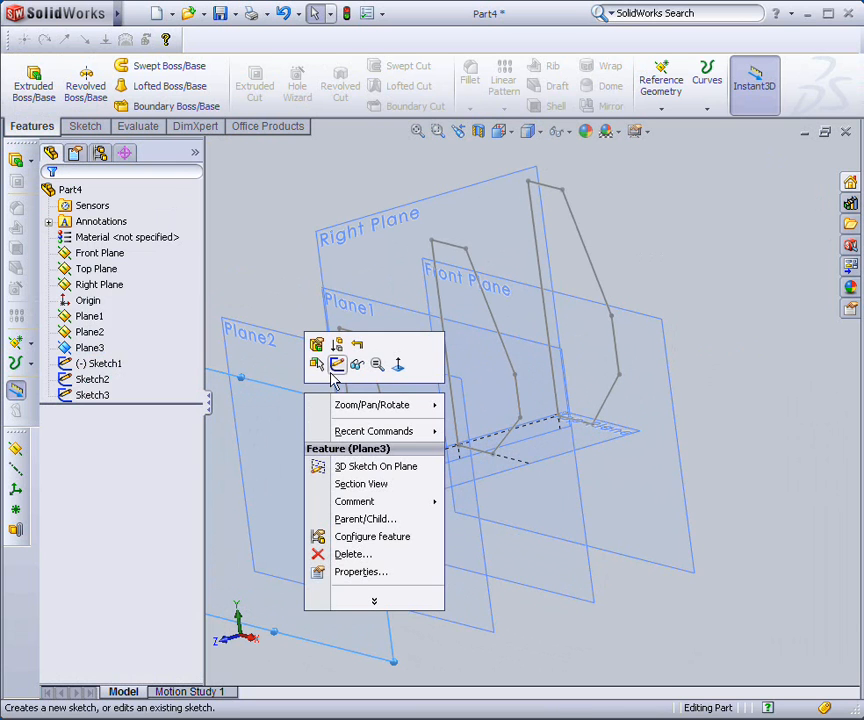
click(337, 364)
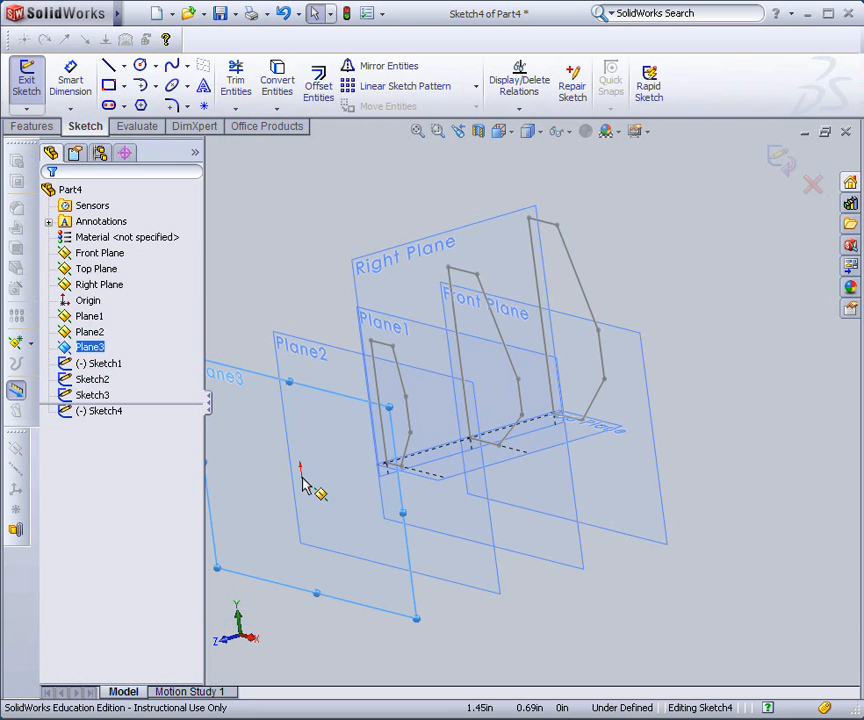
right_click(338, 397)
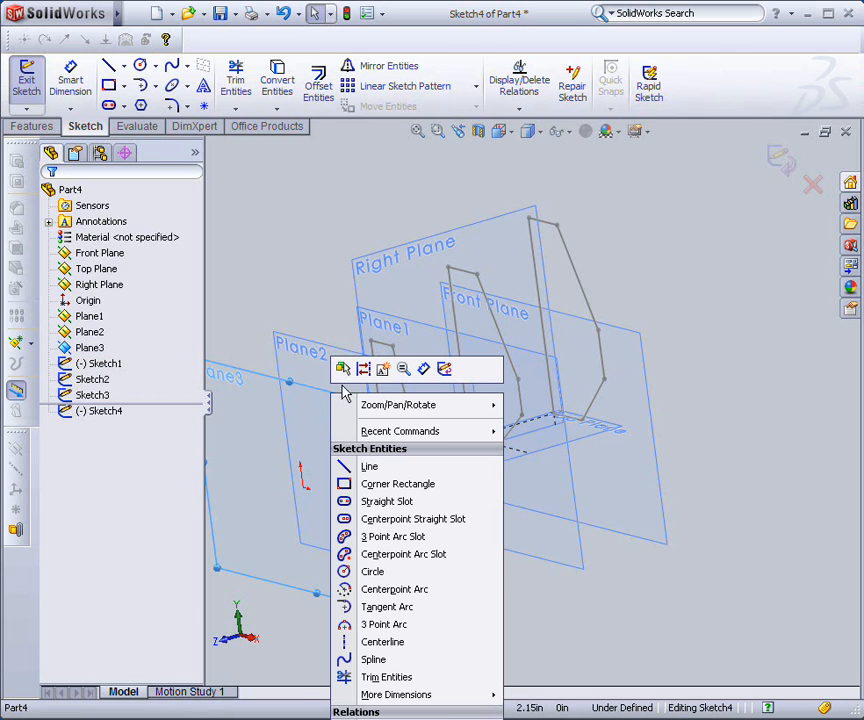
click(318, 425)
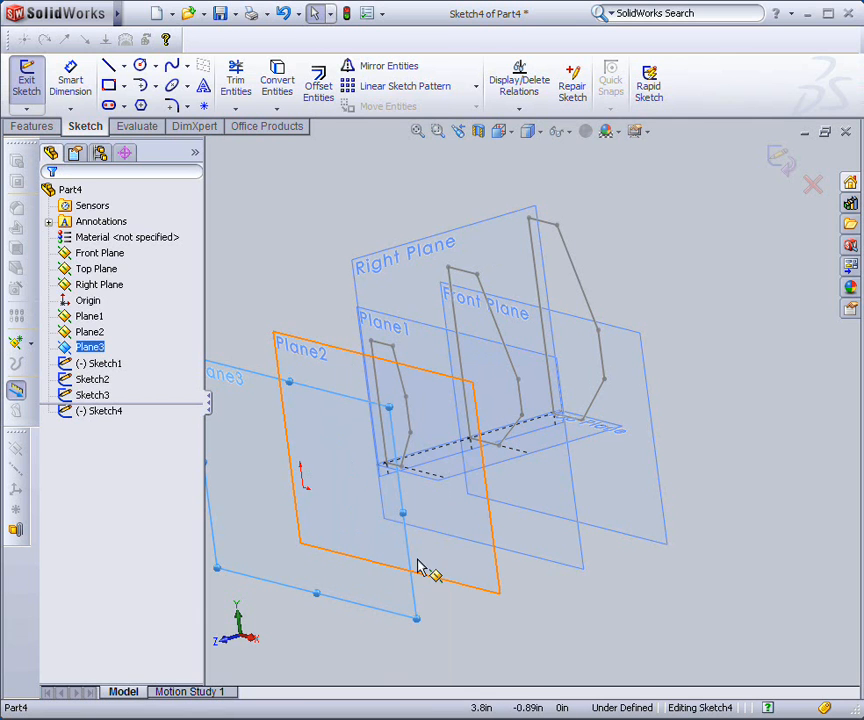
Step: Sketch a closed six-sided half profile above the origin on Plane3, about 0.69 in wide and 1.32 in high, with its inner side vertical
middle_drag(310, 497, 363, 377)
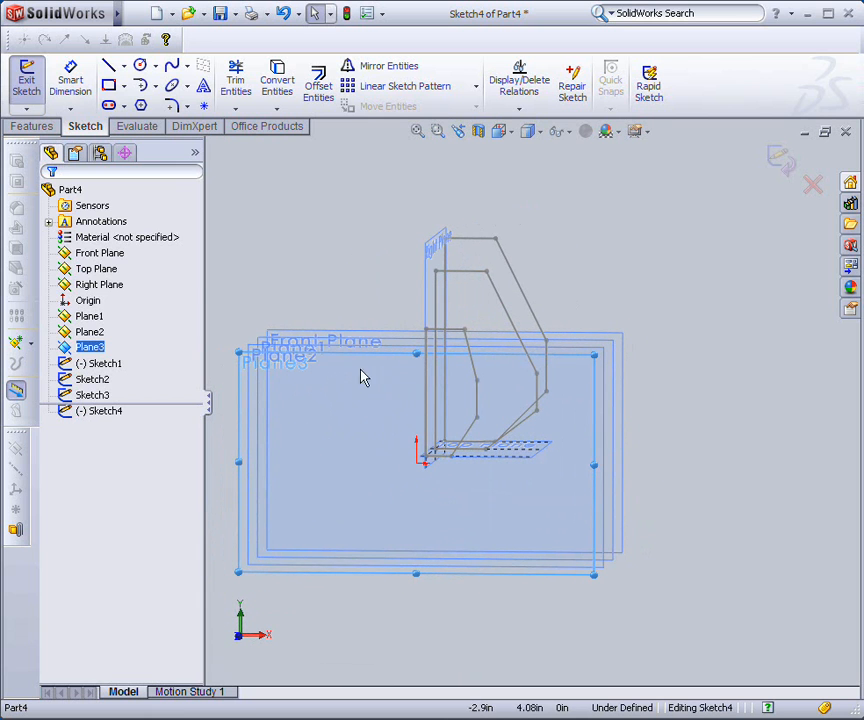
click(108, 65)
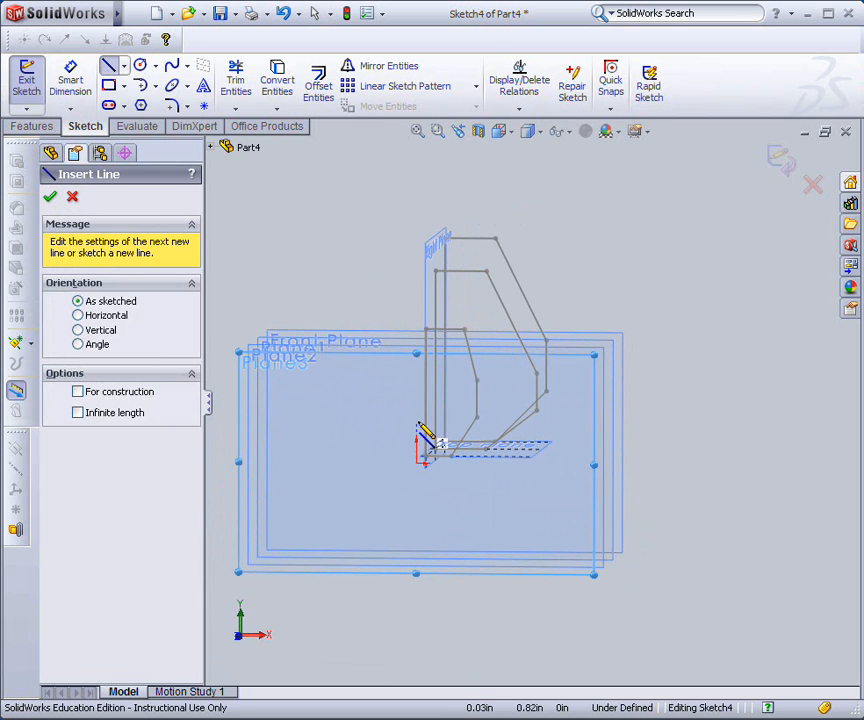
click(421, 430)
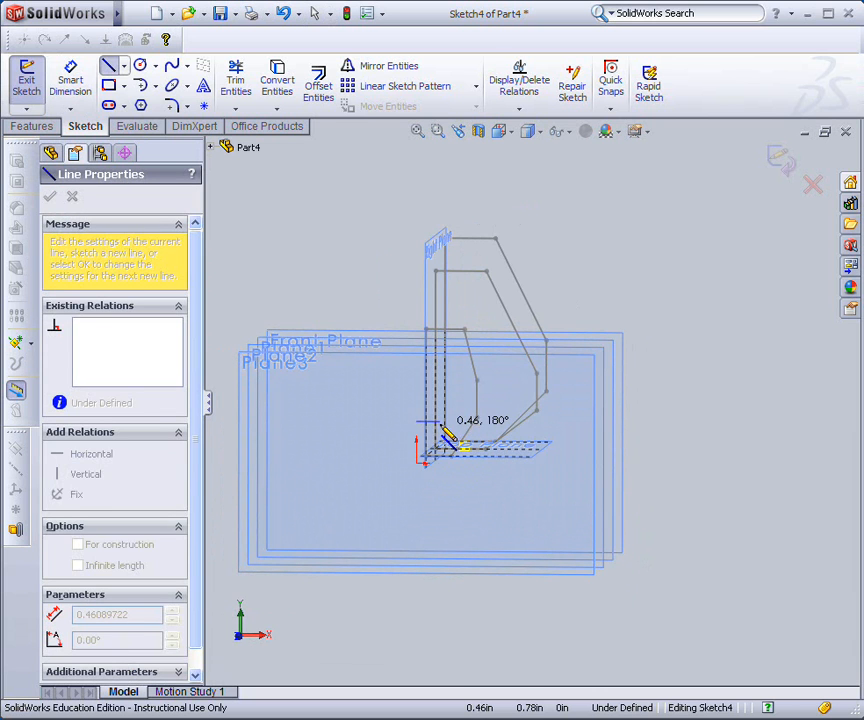
click(444, 430)
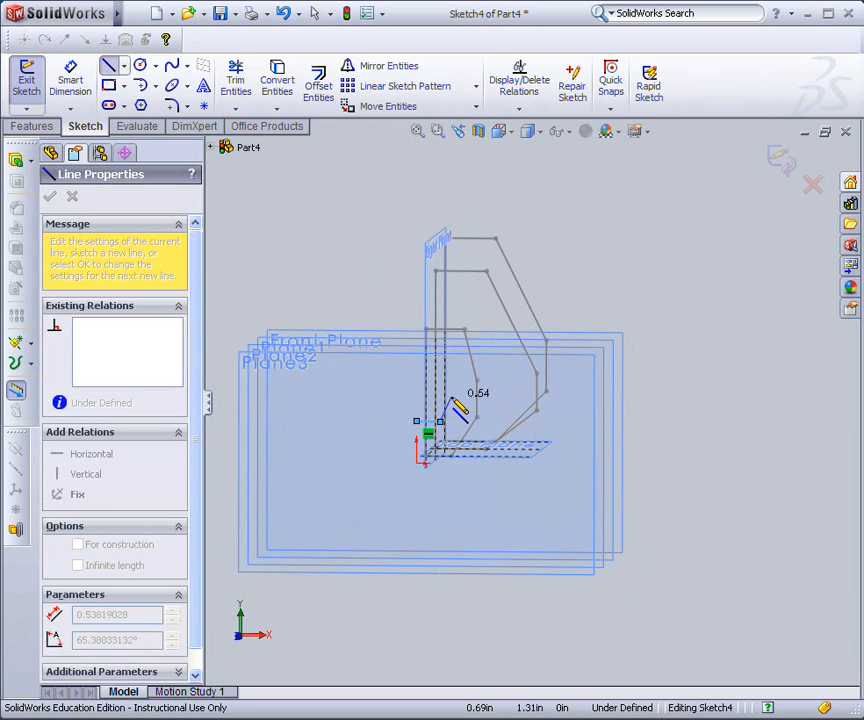
click(450, 399)
click(451, 381)
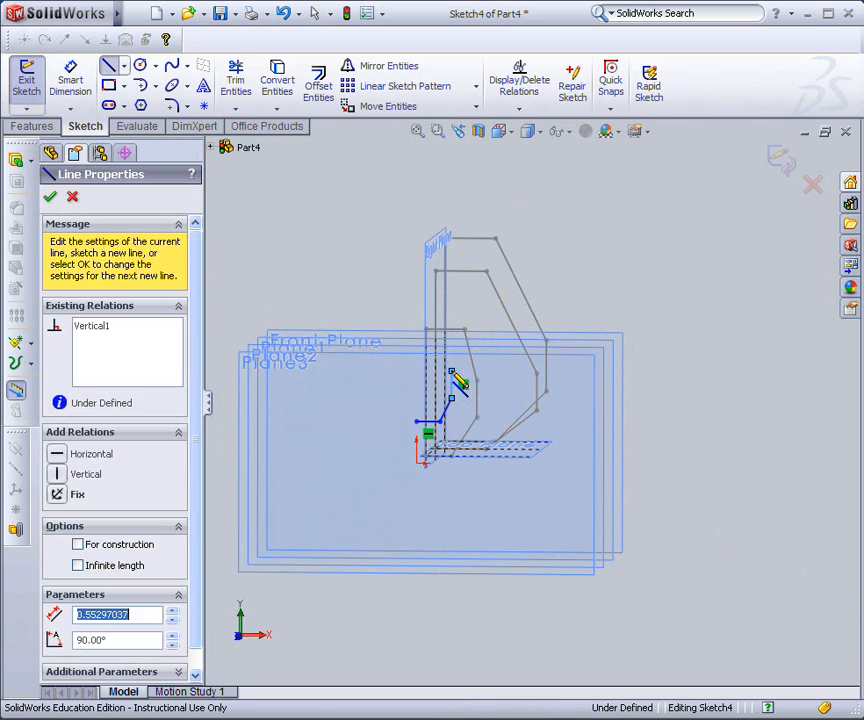
click(436, 356)
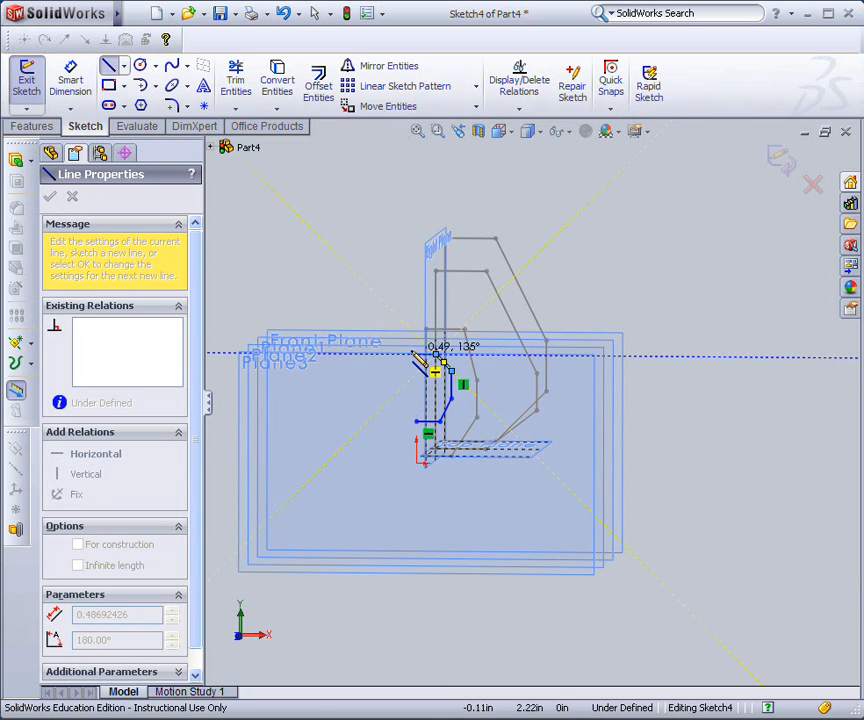
click(419, 355)
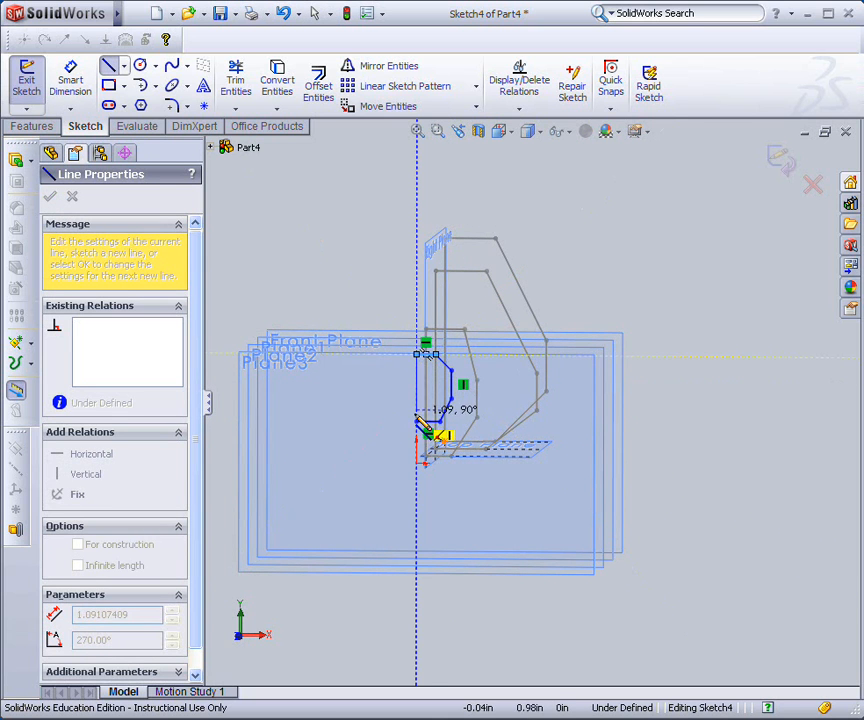
click(421, 421)
Step: Dimension the bottom line of the Plane3 profile 0.770 in above the base line of the Plane2 profile
mouse_move(358, 418)
middle_down()
mouse_move(303, 397)
mouse_move(314, 409)
middle_up()
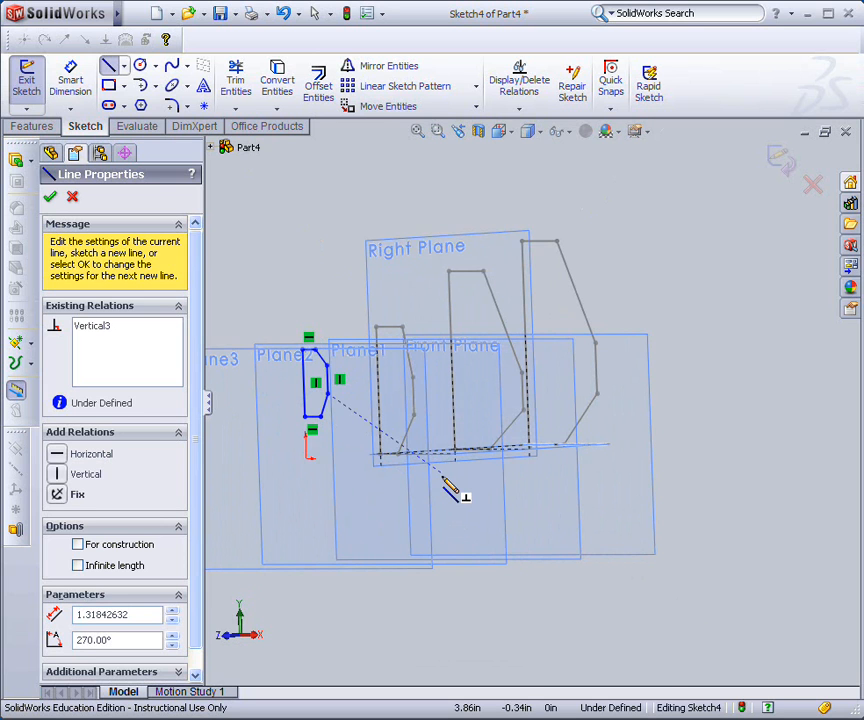
click(74, 82)
scroll(311, 432, up, 1)
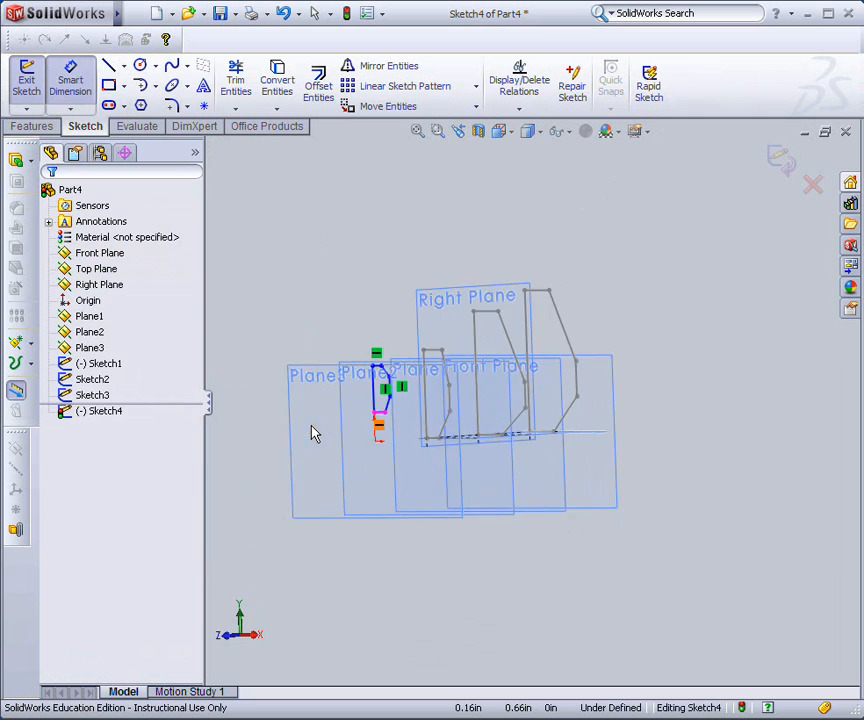
scroll(313, 436, down, 3)
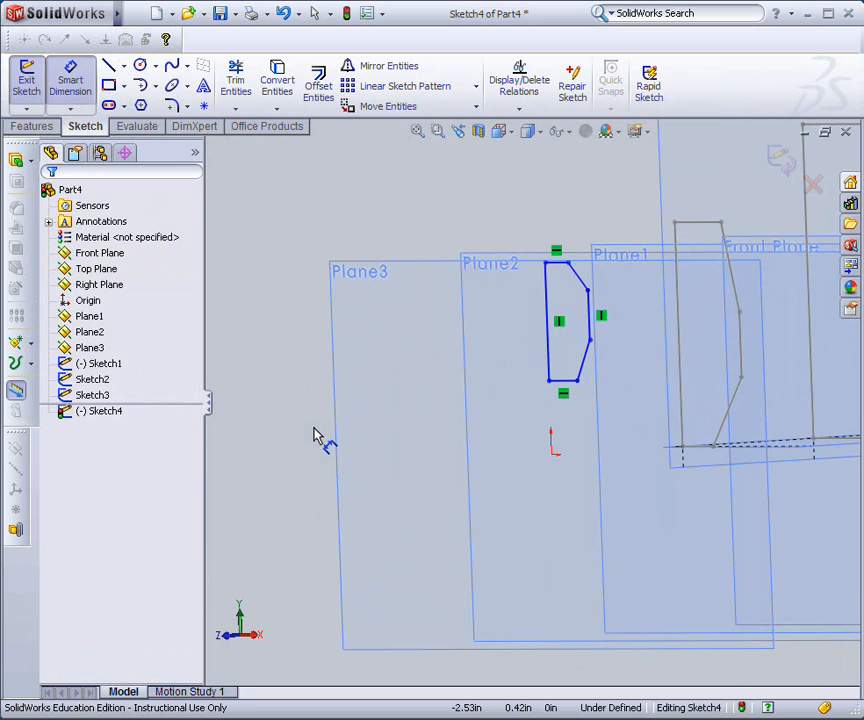
click(564, 381)
click(706, 450)
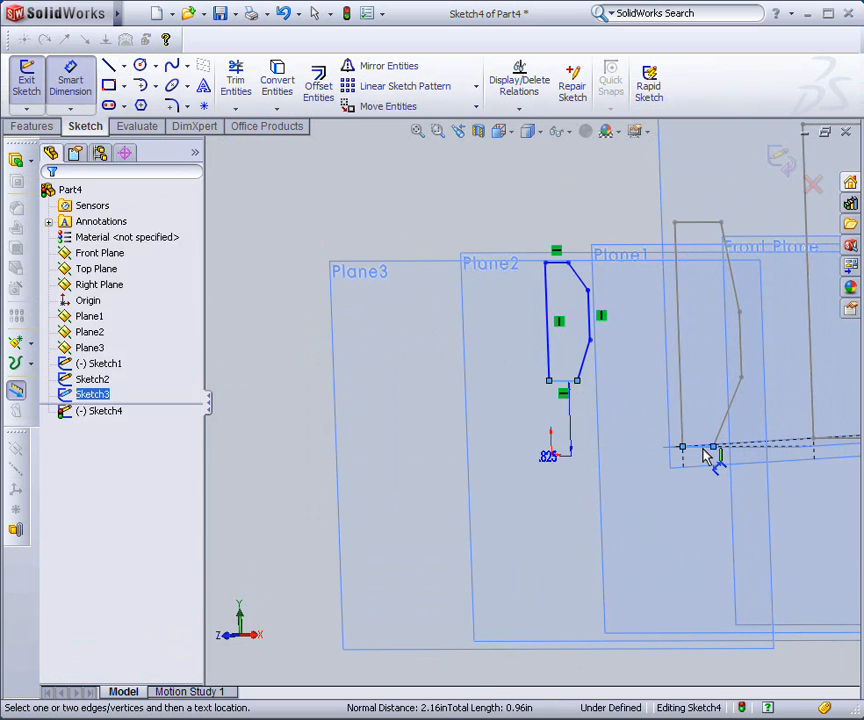
click(502, 441)
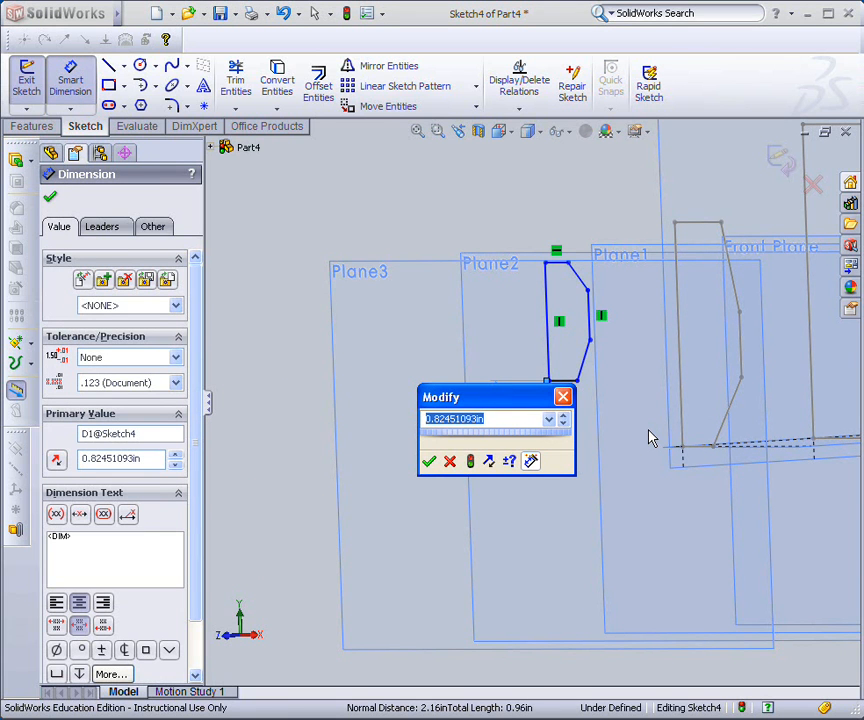
text(.770)
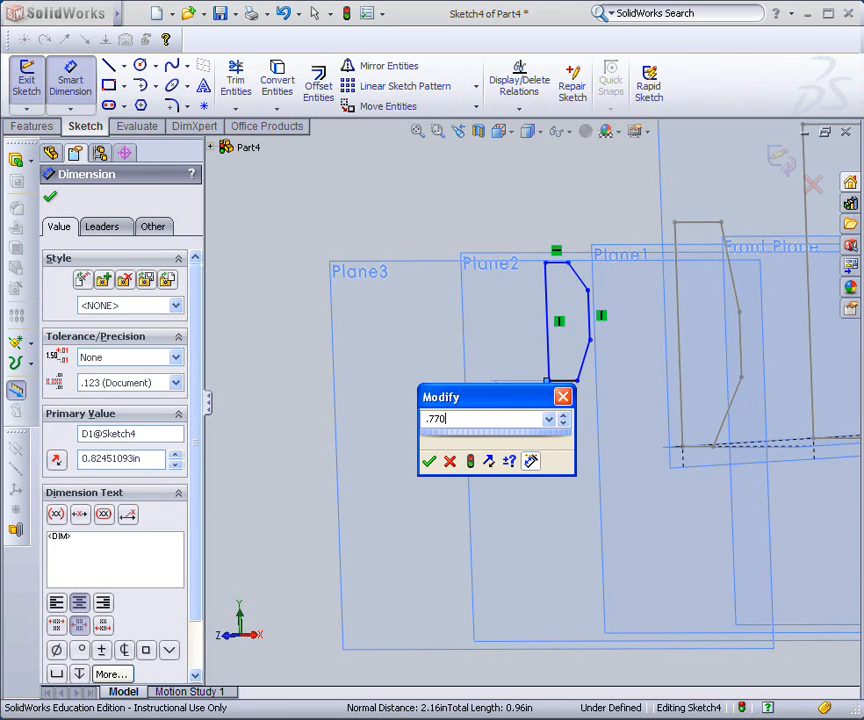
key(Return)
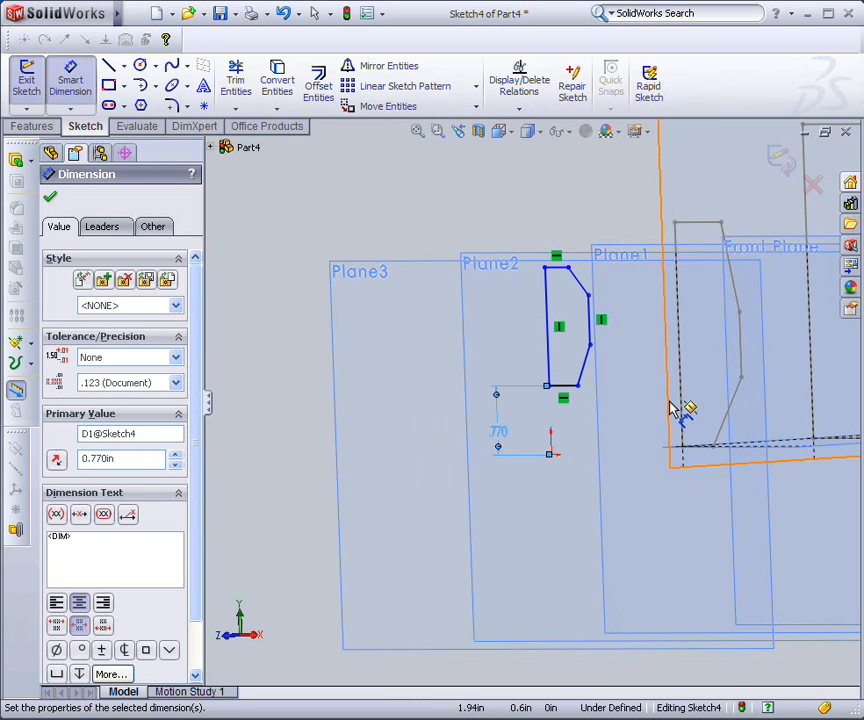
Step: Dimension the lower end of the outer vertical line 0.15 in above the bottom line of the Plane3 profile
click(572, 386)
click(591, 348)
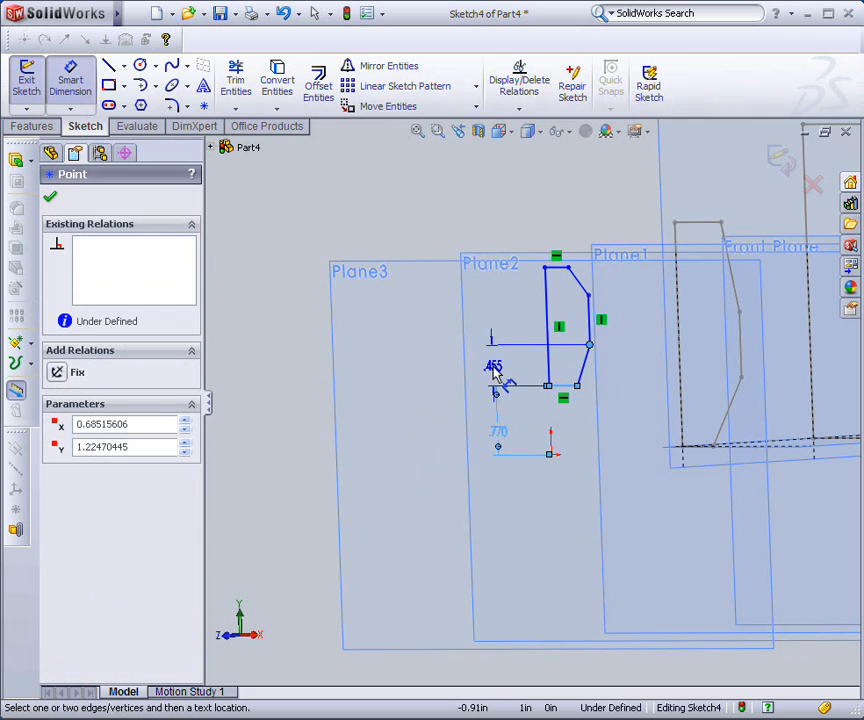
click(442, 414)
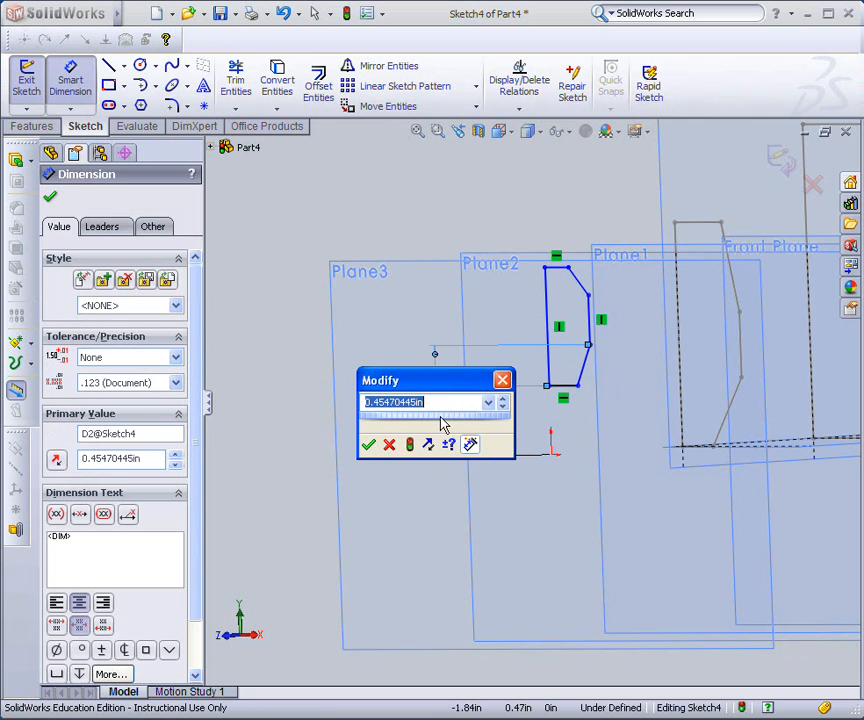
text(.)
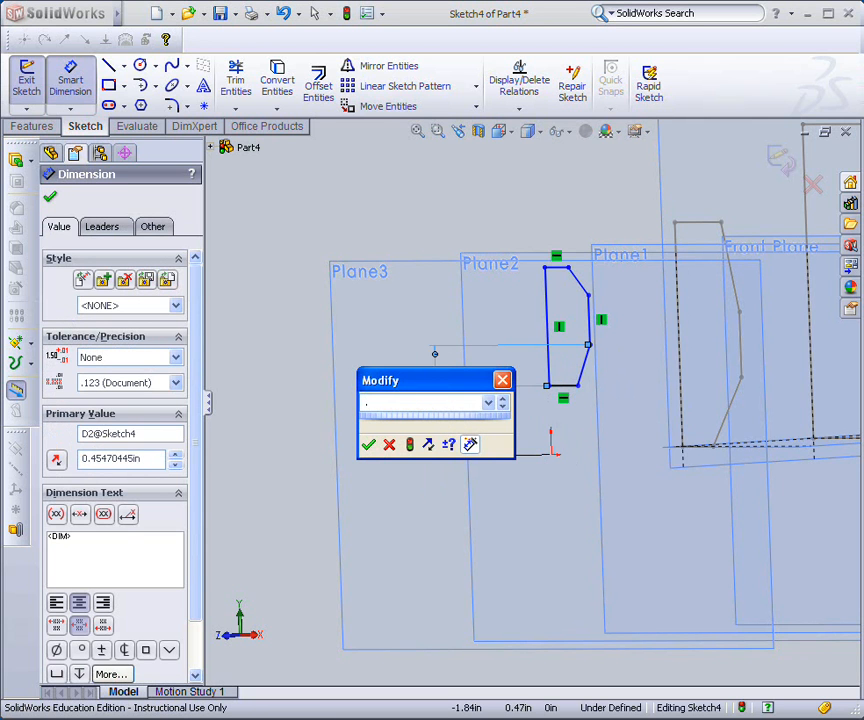
text(15)
key(Return)
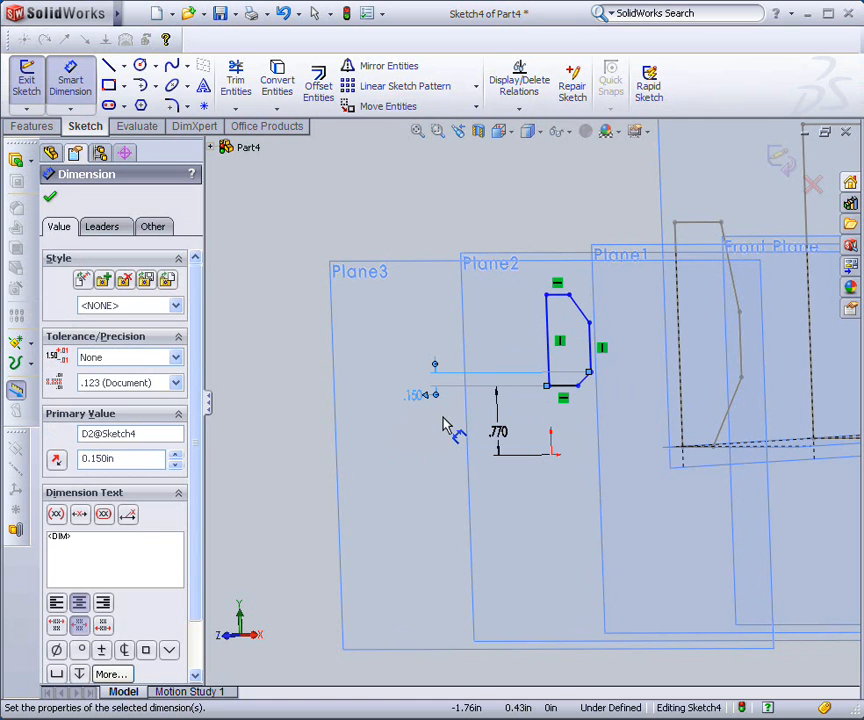
Step: Dimension the distance between the outer and inner vertical lines of the Plane3 profile as 0.5 in
click(589, 345)
click(550, 315)
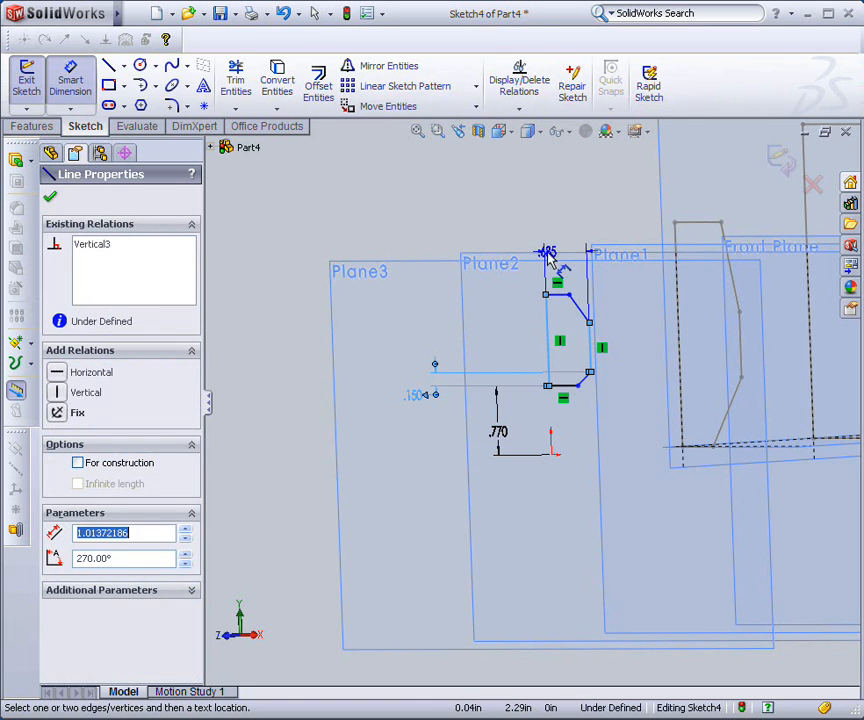
click(564, 228)
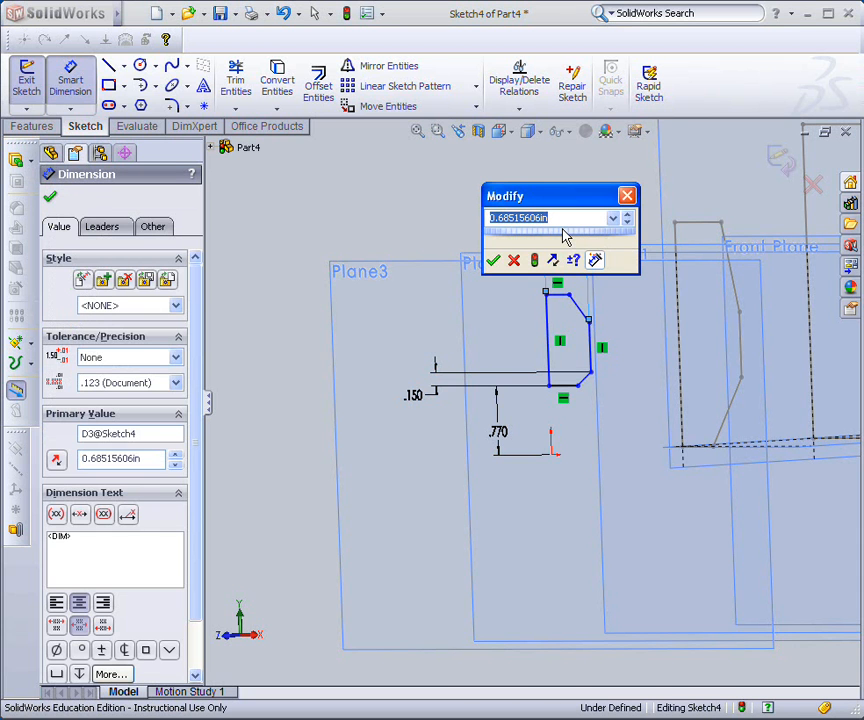
text(.5)
key(Return)
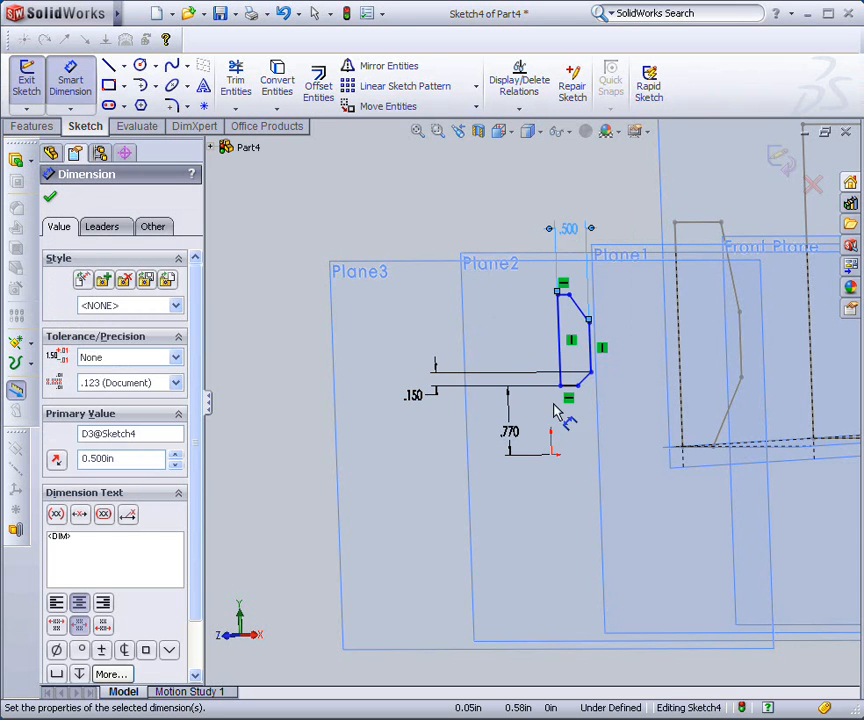
Step: Dimension the vertical distance from the top line of the Plane3 profile to the upper end of its outer vertical line as 0.25 in
mouse_move(557, 458)
middle_down()
mouse_move(563, 449)
mouse_move(598, 451)
mouse_move(582, 449)
mouse_move(586, 456)
middle_up()
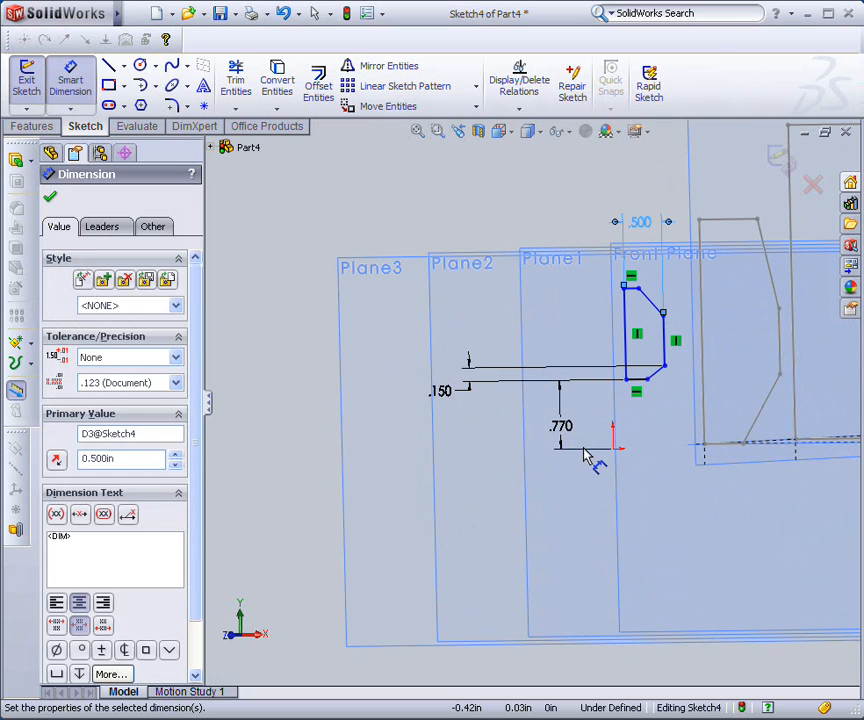
click(637, 291)
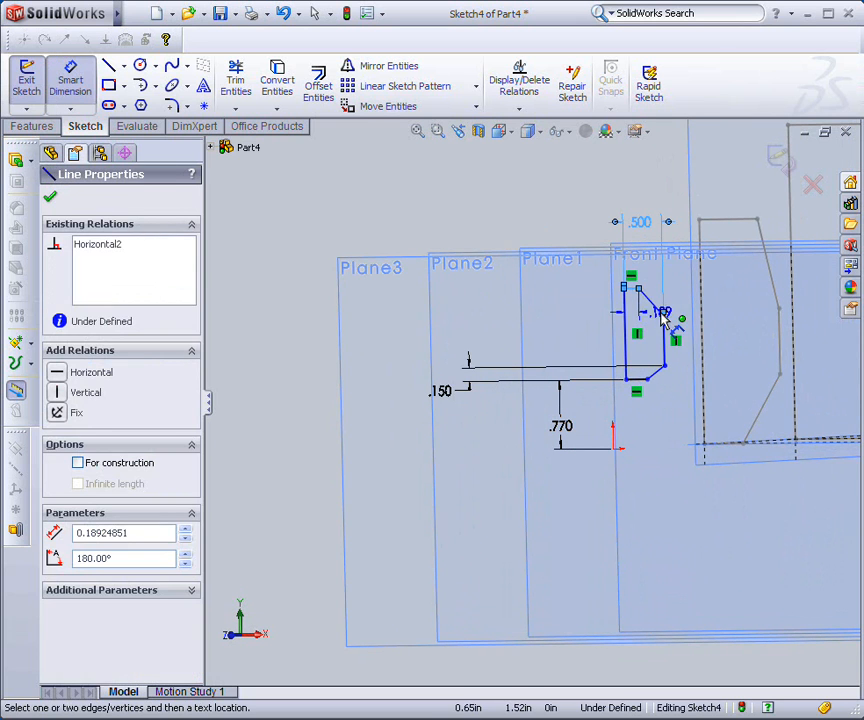
click(663, 315)
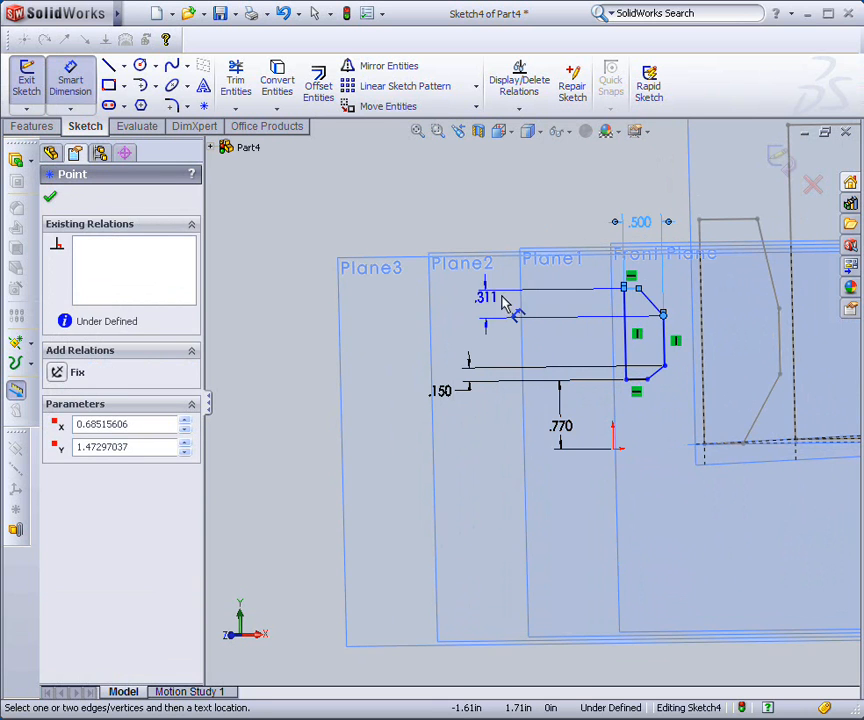
click(412, 304)
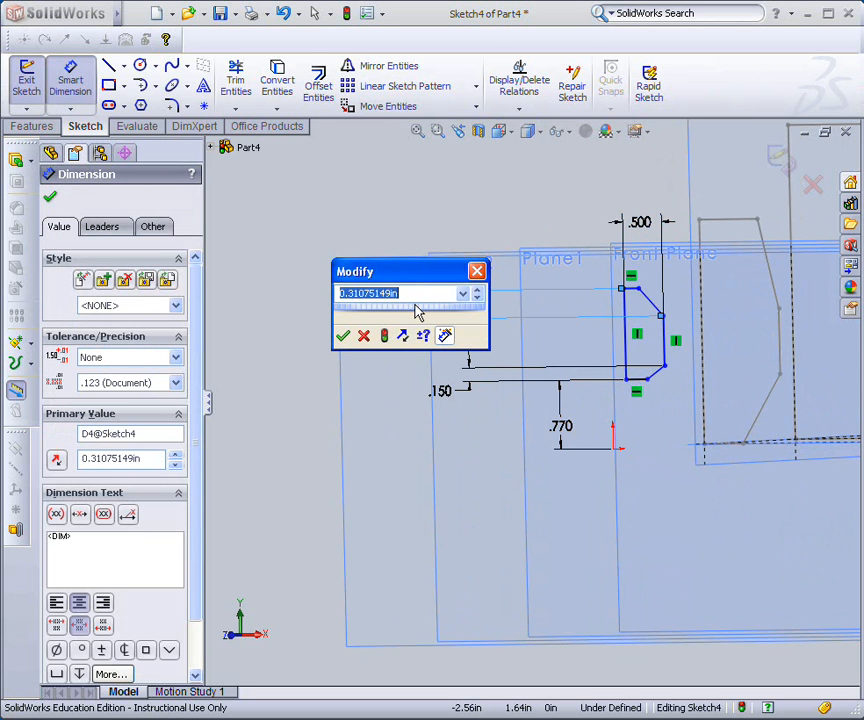
text(.)
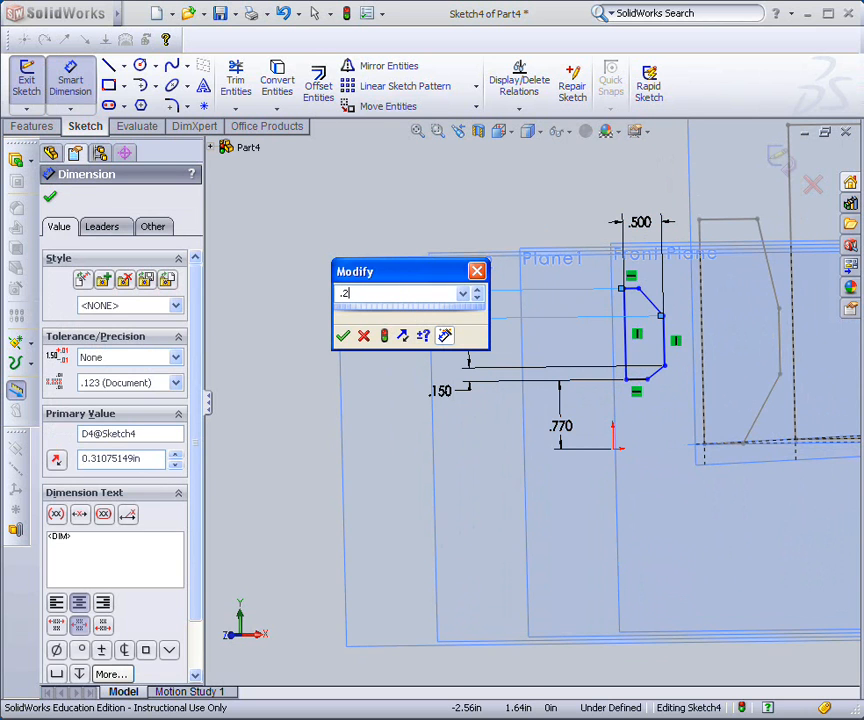
text(25)
key(Return)
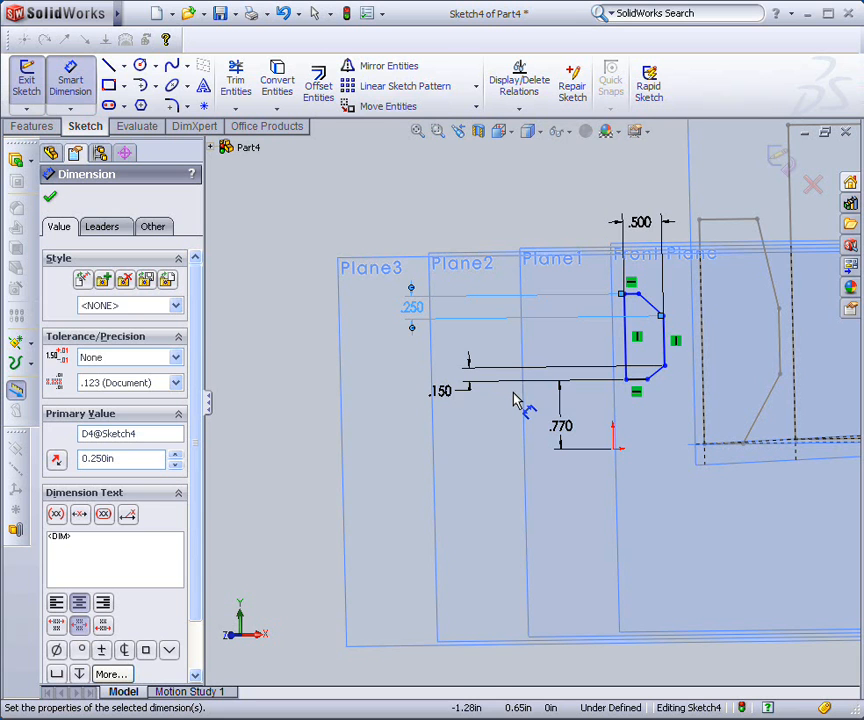
Step: Dimension the top line of the Plane3 profile 1.5 in above the base line of the Plane2 profile
click(630, 318)
click(729, 449)
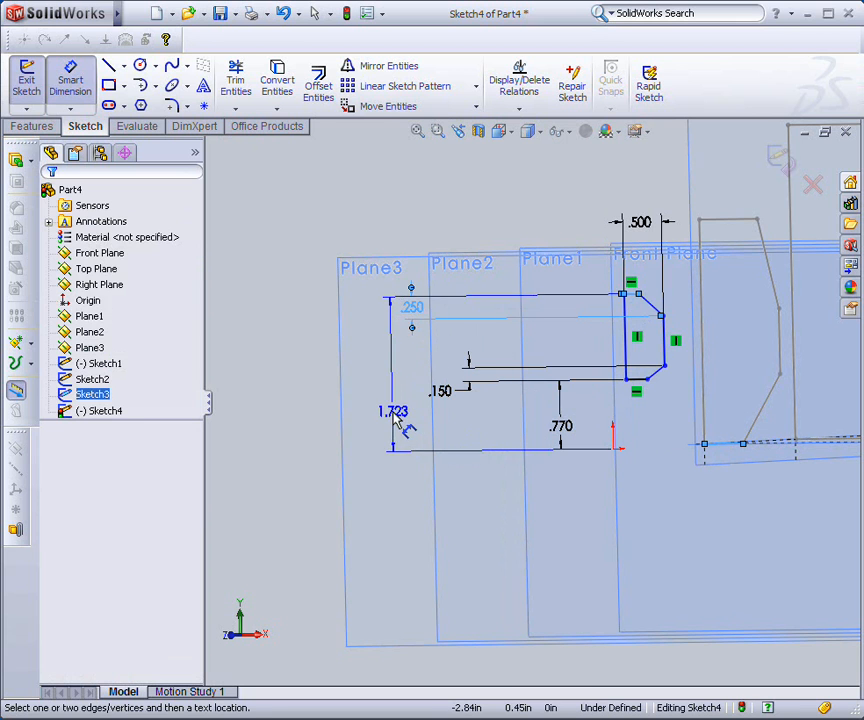
click(398, 416)
text(1.5)
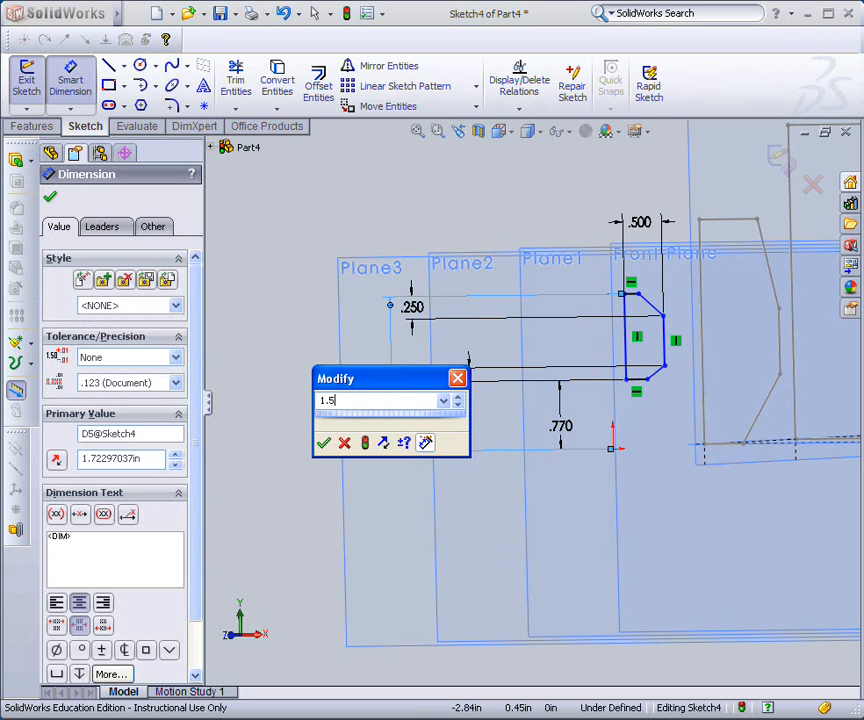
key(Return)
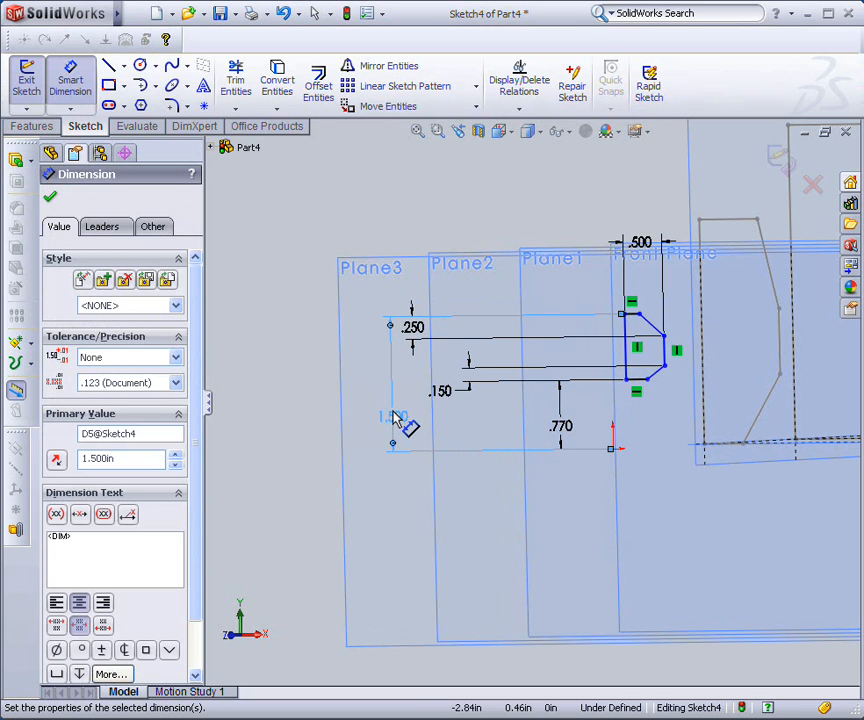
Step: Add a collinear relation between the inner vertical line of the Plane3 profile and the Right Plane
mouse_move(517, 455)
middle_down()
mouse_move(515, 444)
mouse_move(575, 457)
mouse_move(534, 449)
middle_up()
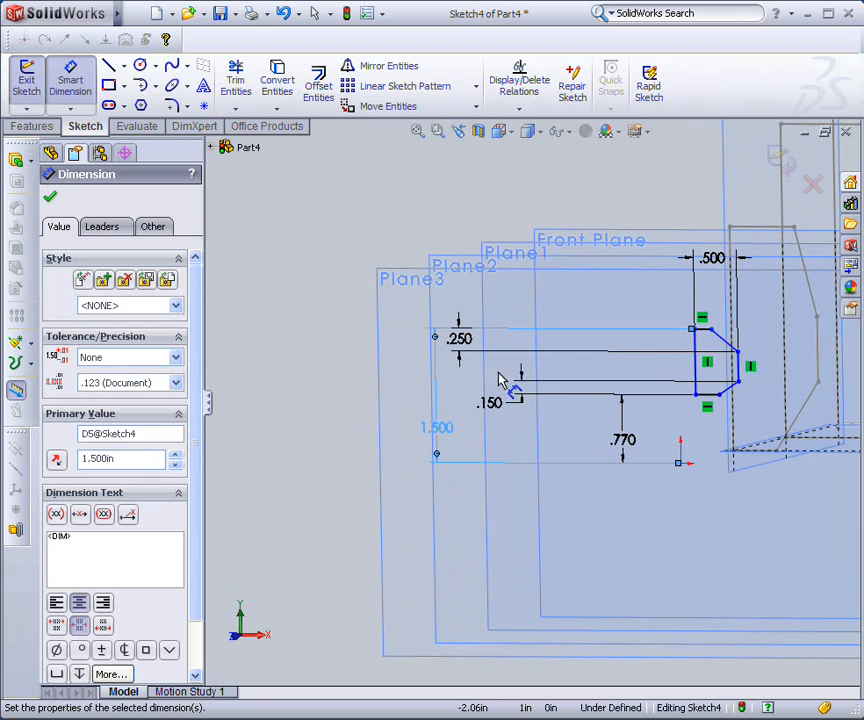
middle_drag(763, 402, 764, 376)
scroll(752, 376, up, 4)
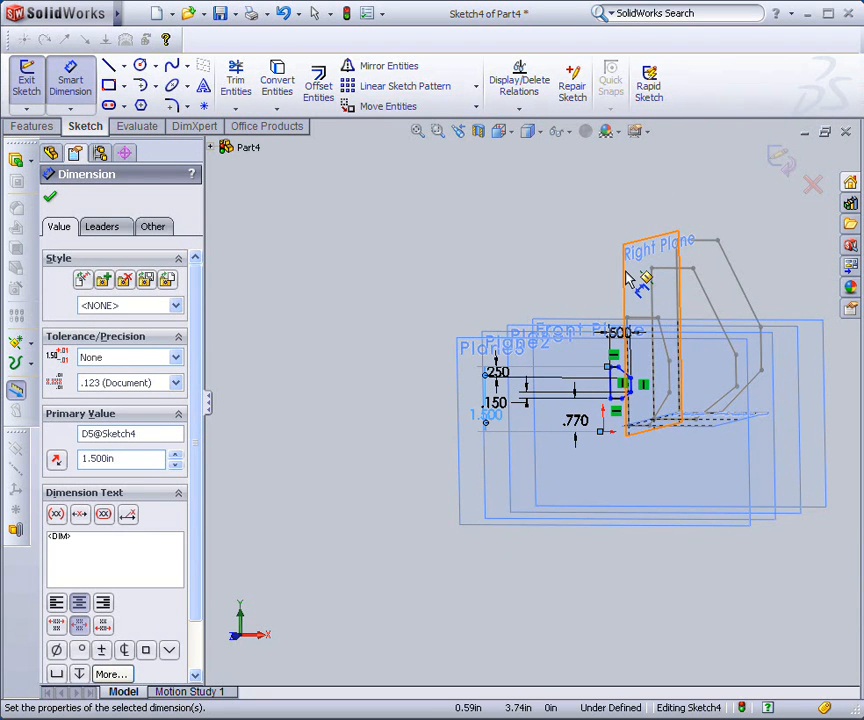
click(519, 108)
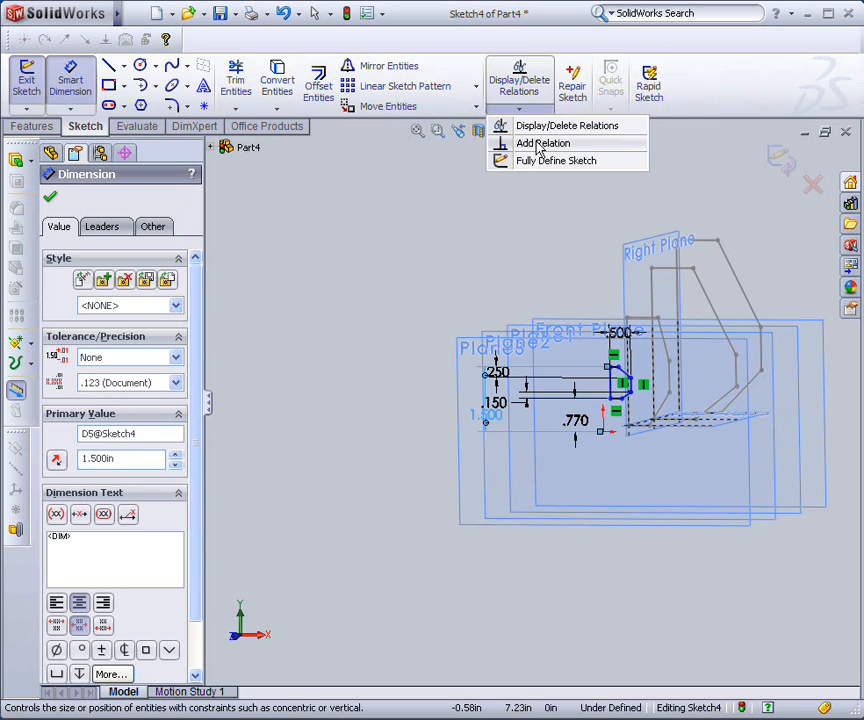
click(513, 141)
click(628, 279)
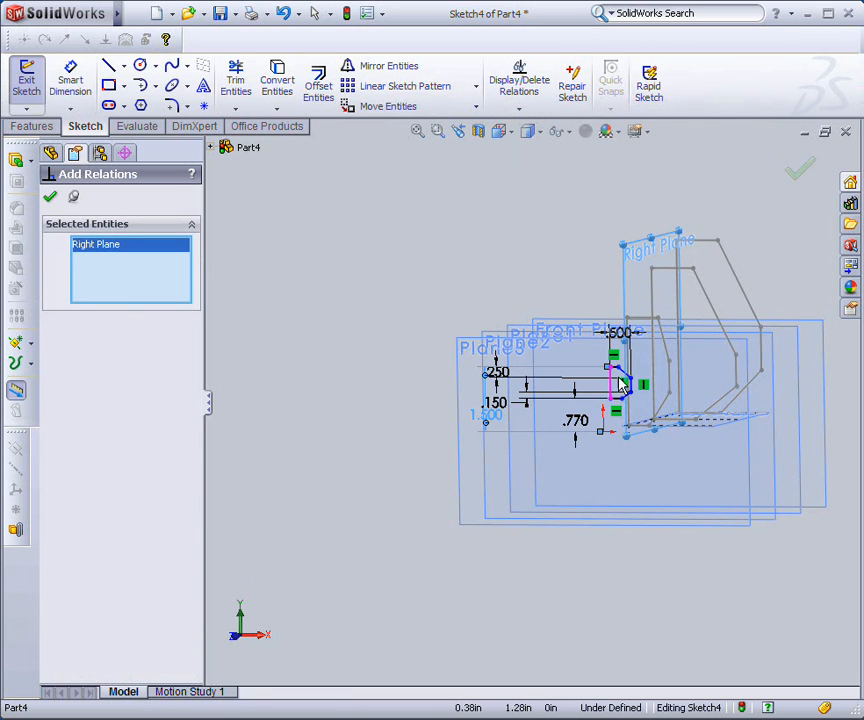
click(609, 390)
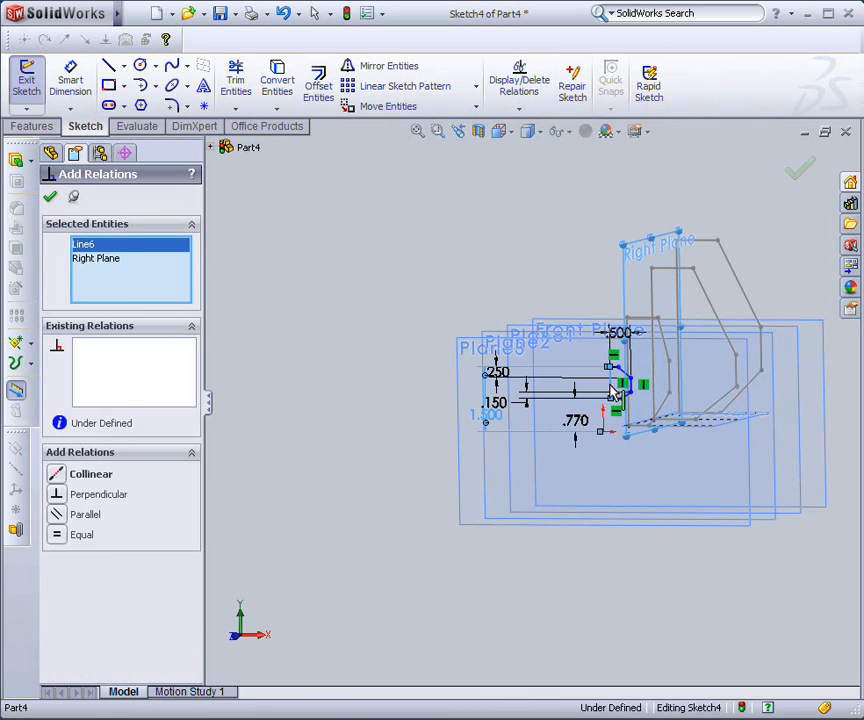
click(70, 476)
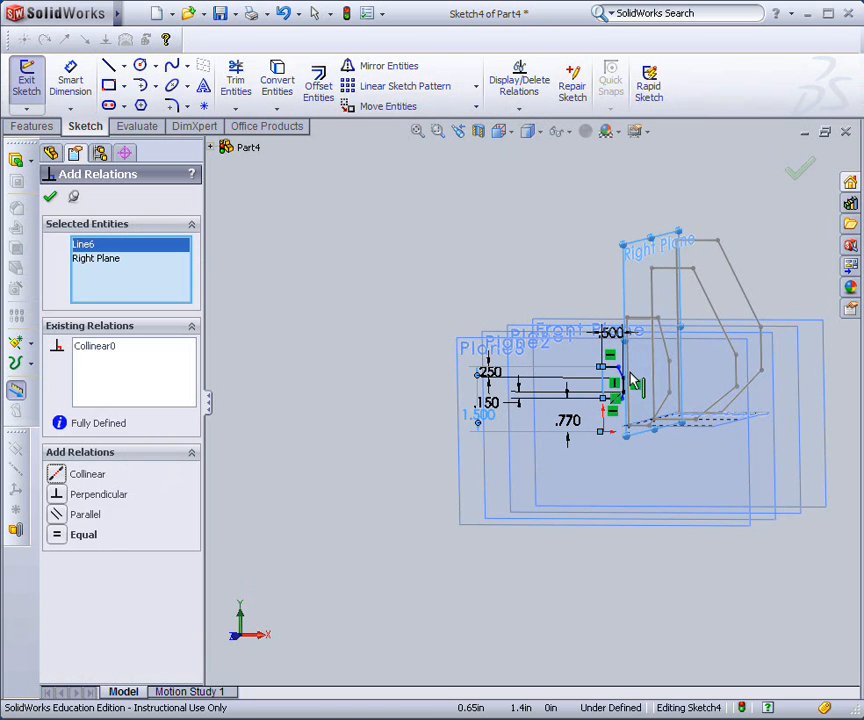
Step: Dimension the length of the bottom line of the Plane3 profile as 0.275 in
scroll(628, 382, down, 6)
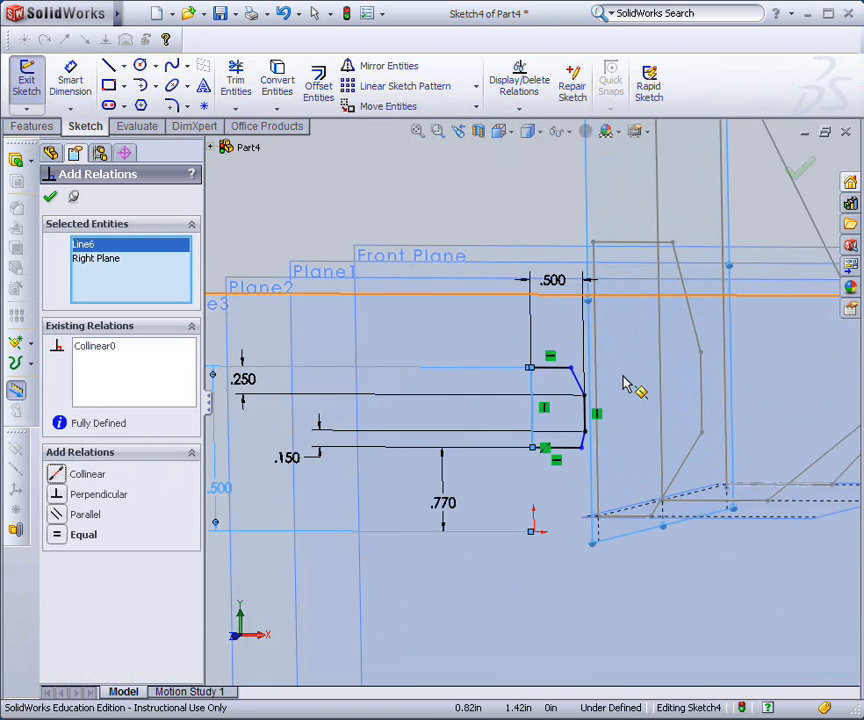
scroll(628, 386, down, 2)
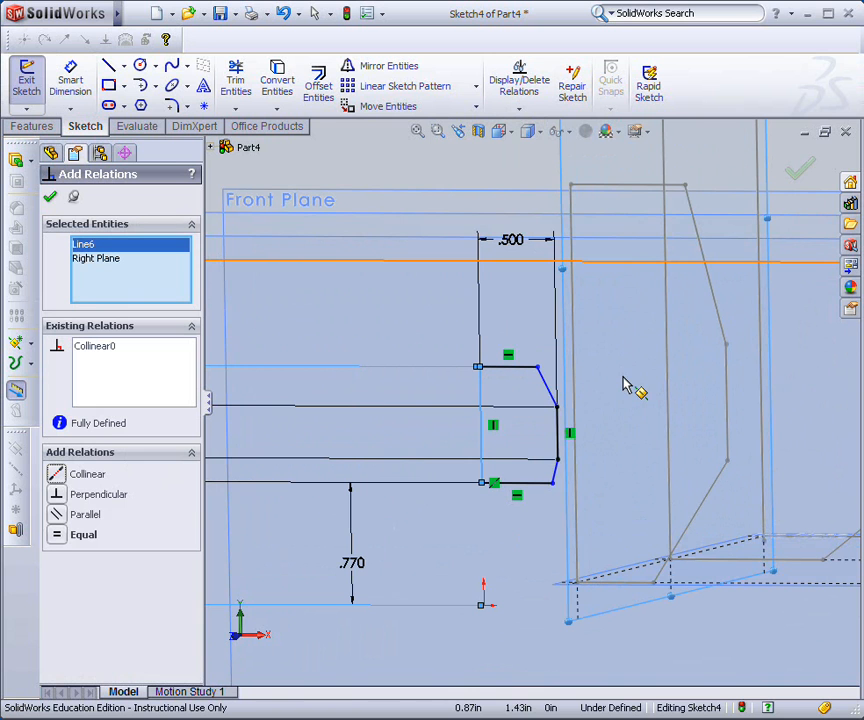
click(70, 78)
click(546, 486)
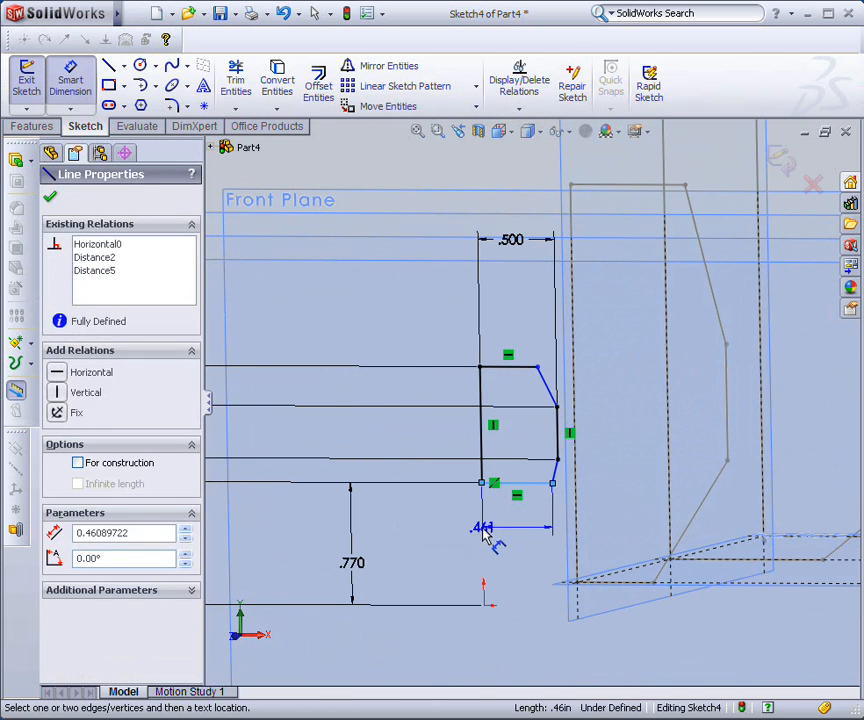
click(449, 544)
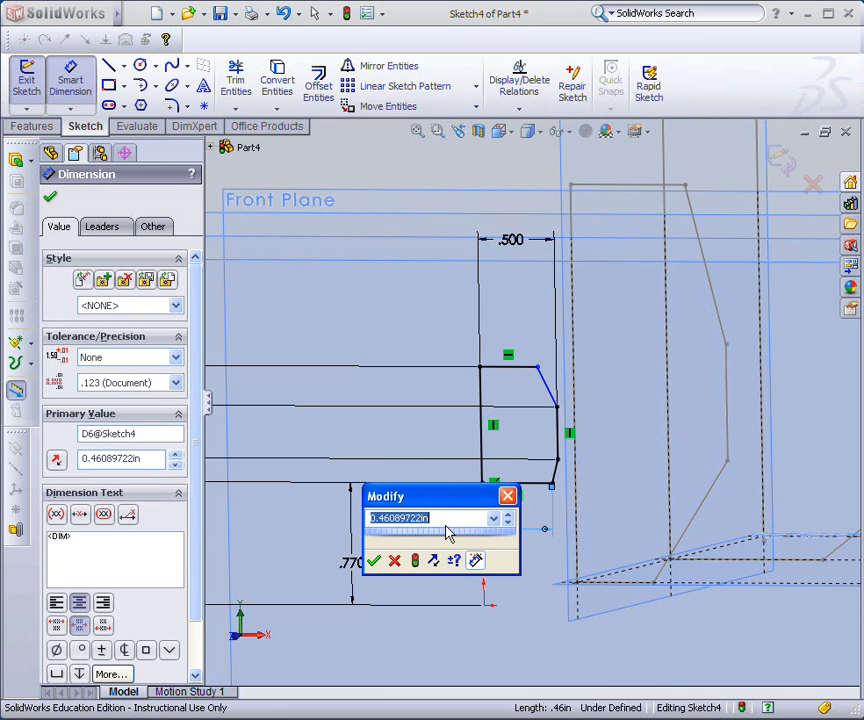
text(.)
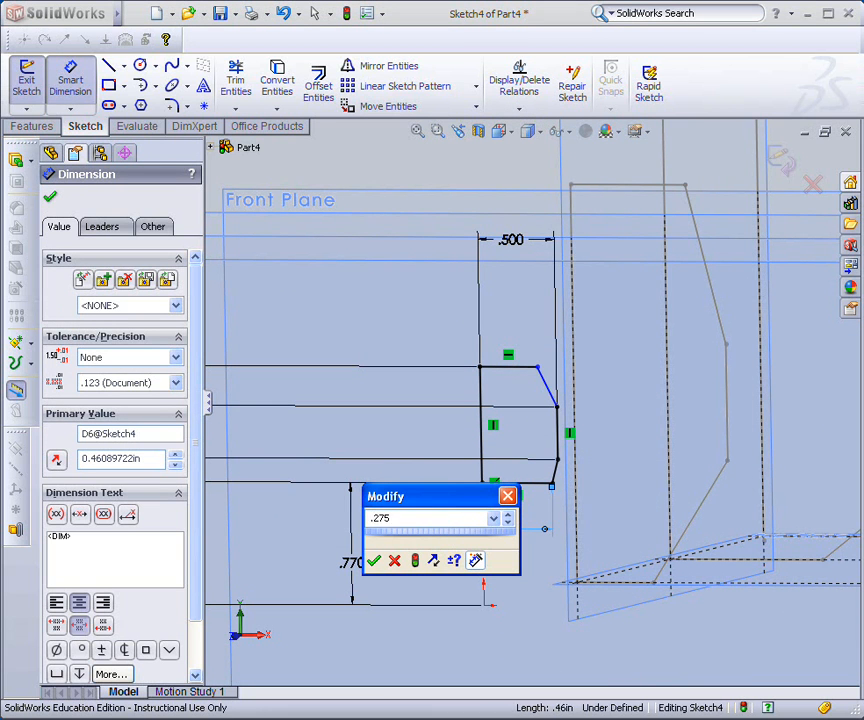
text(275)
key(Return)
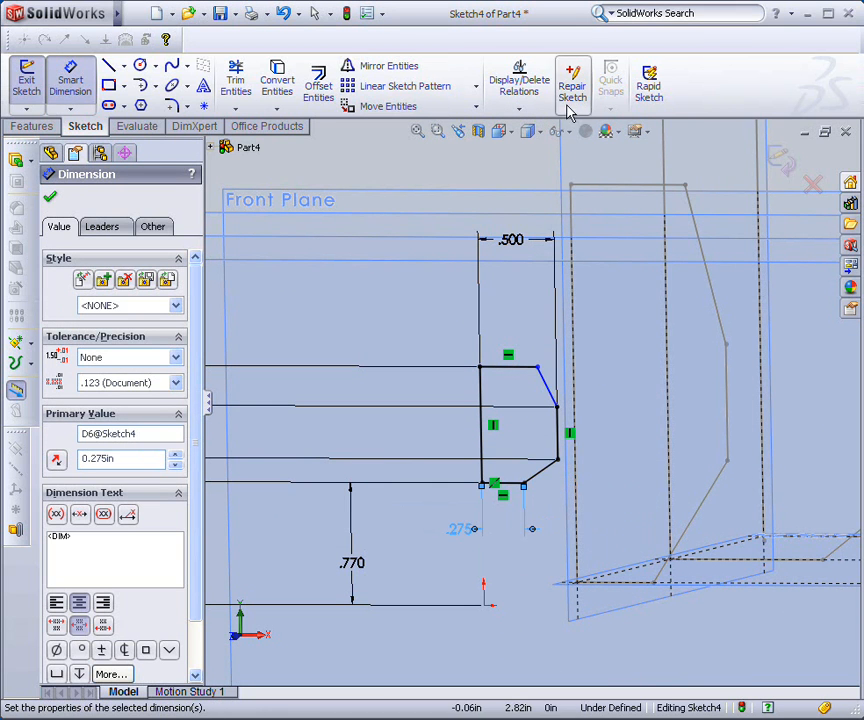
Step: Align the outer ends of the Plane3 profile's top and bottom lines with a vertical relation and exit the sketch
click(519, 107)
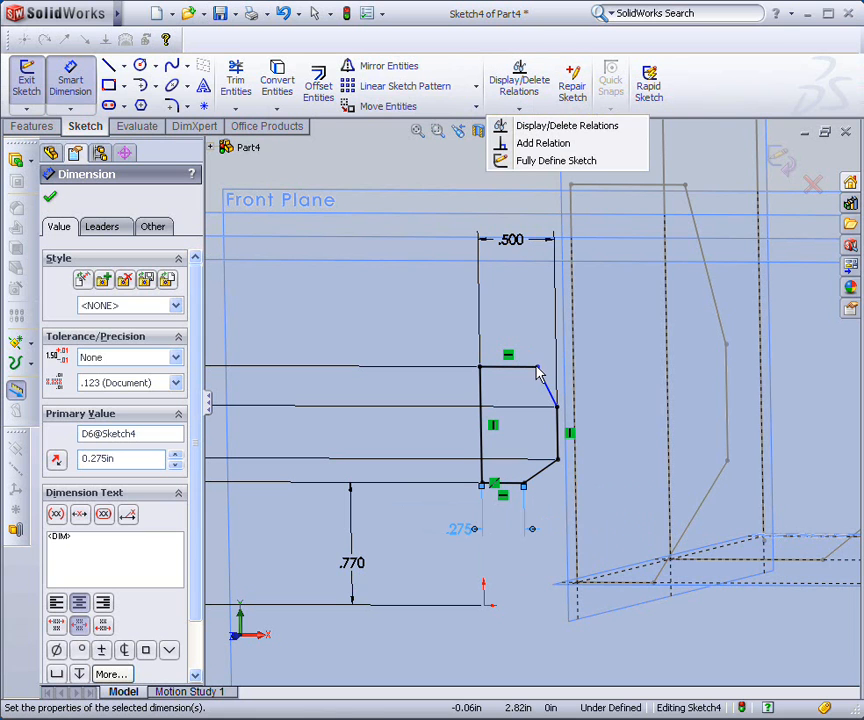
click(508, 143)
click(537, 369)
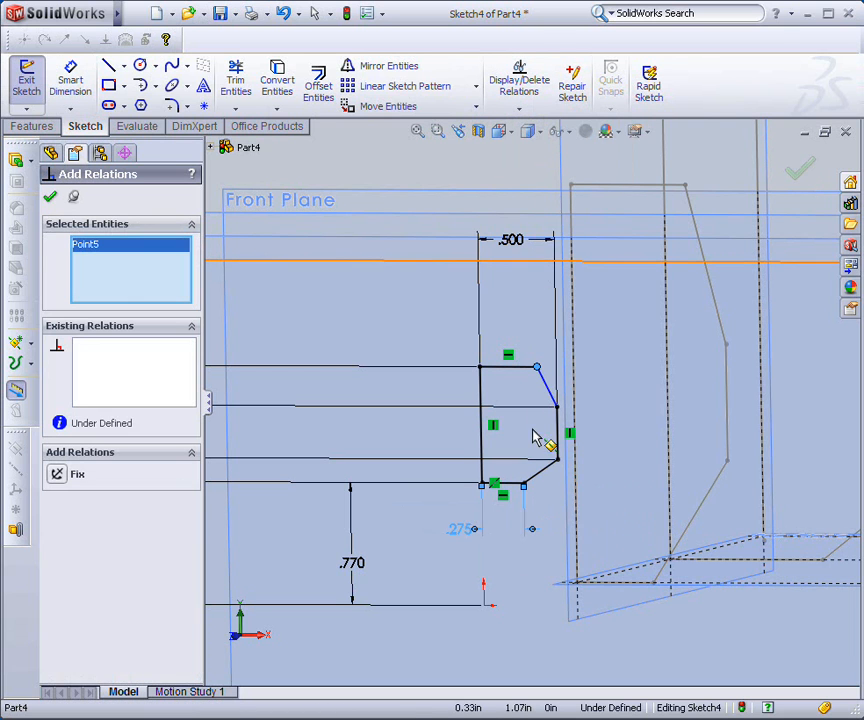
click(523, 485)
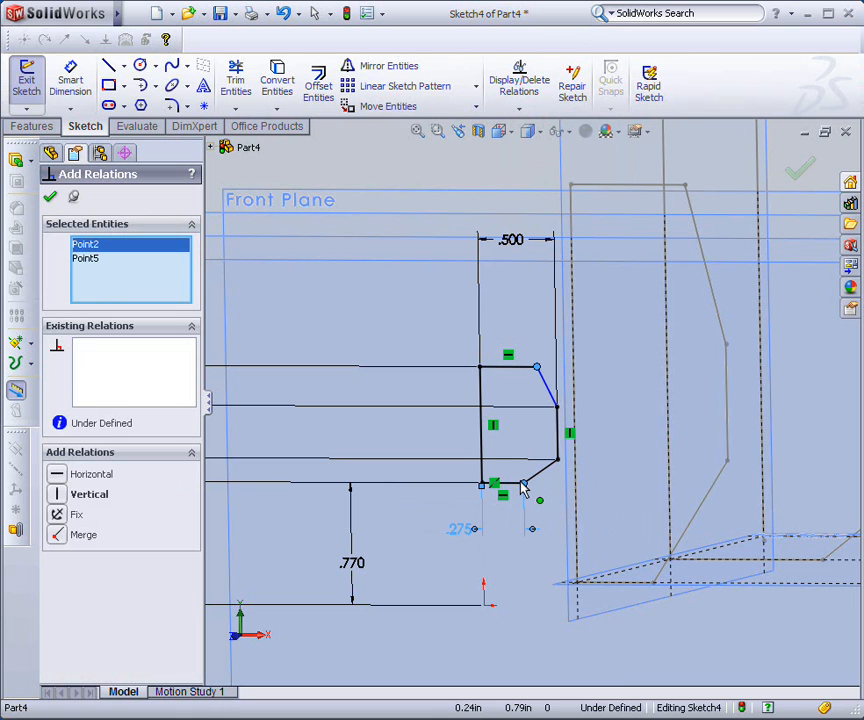
click(64, 494)
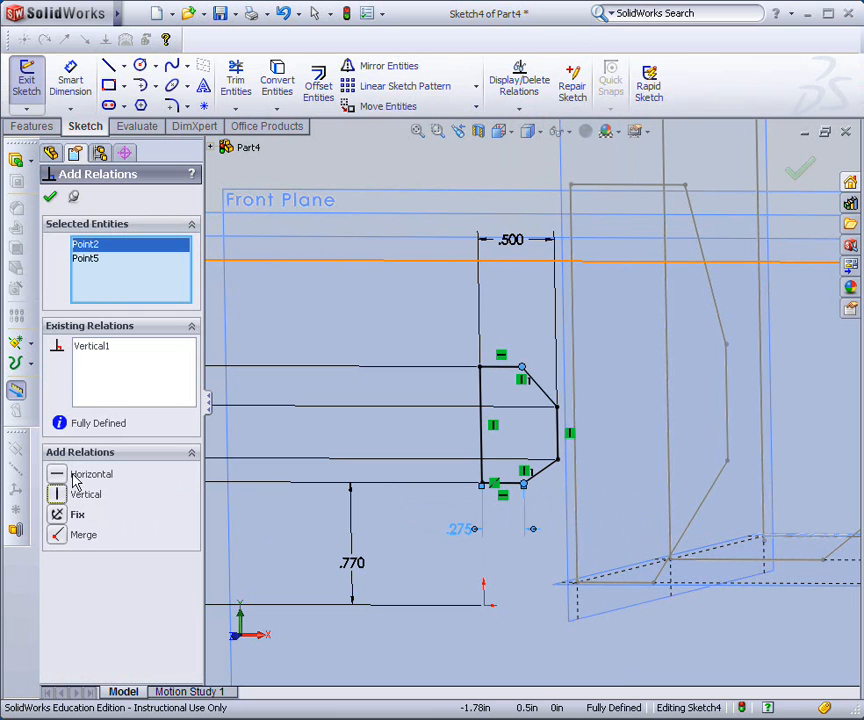
click(51, 197)
middle_drag(415, 380, 638, 488)
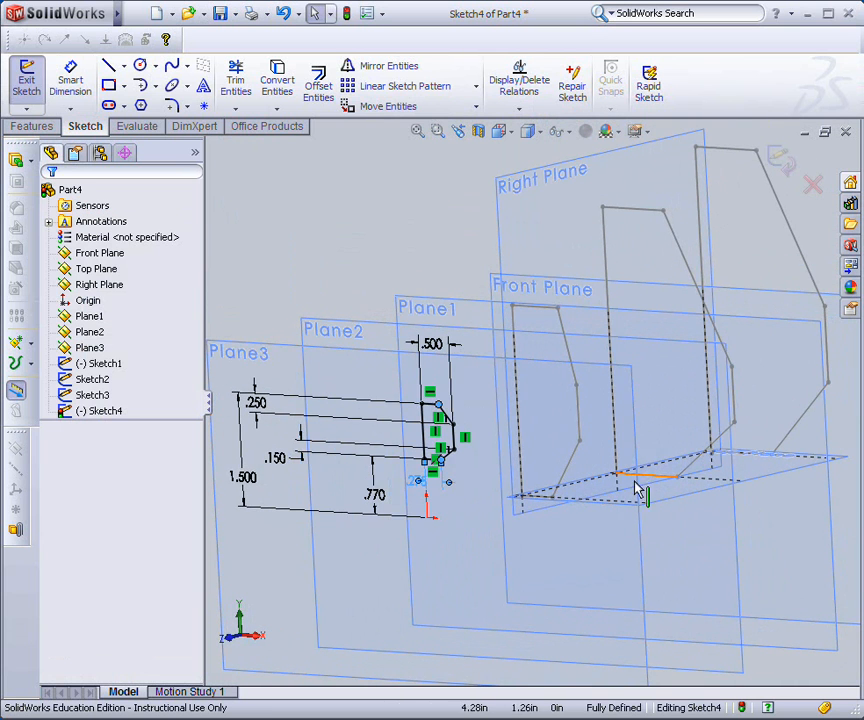
click(781, 160)
Step: Loft a solid through Sketch1, Sketch2, Sketch3 and Sketch4 in order, picking each profile at the outer end of its top line
scroll(819, 247, up, 3)
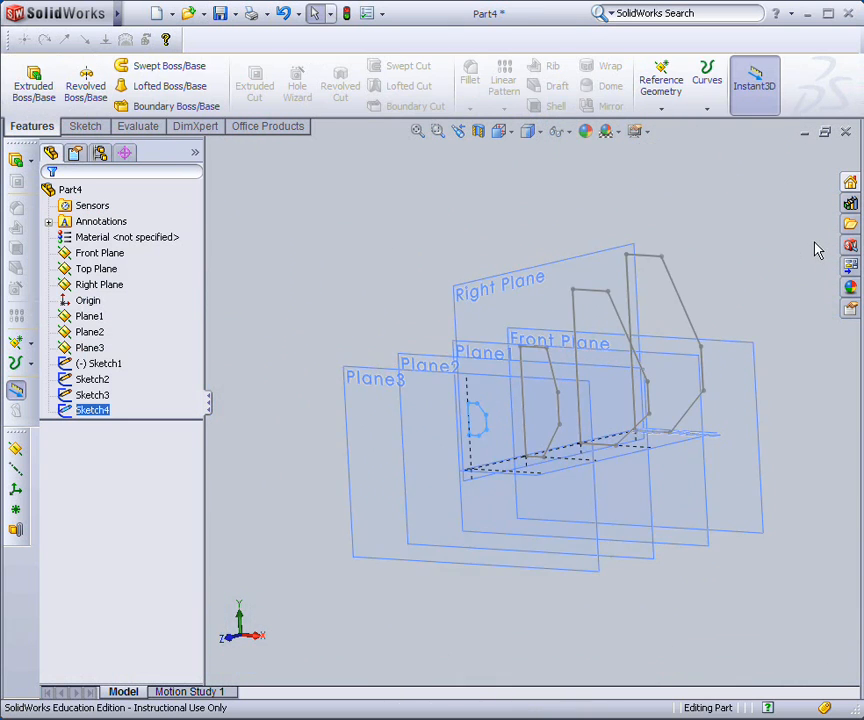
middle_drag(765, 240, 721, 254)
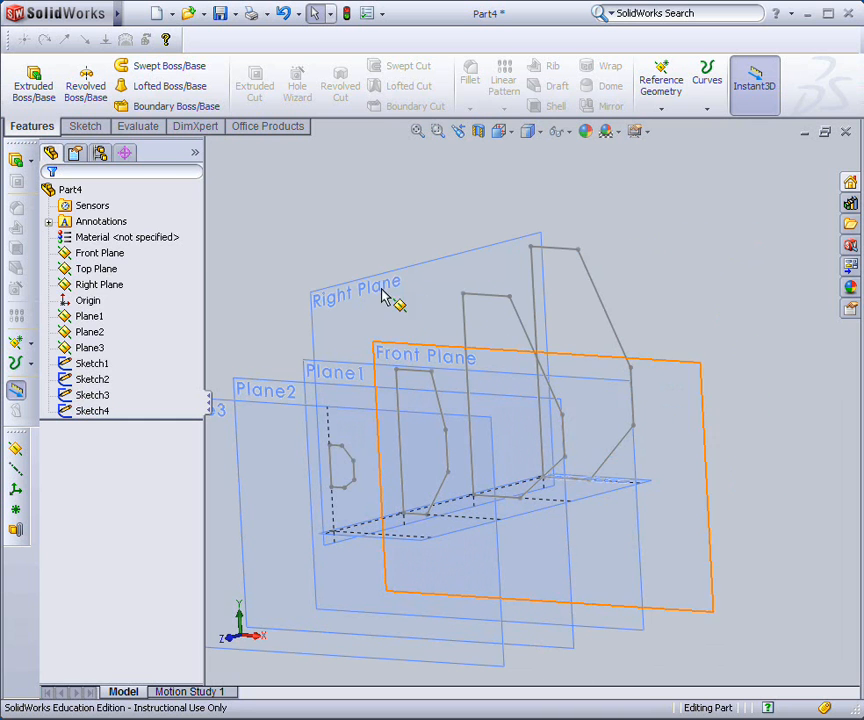
click(155, 90)
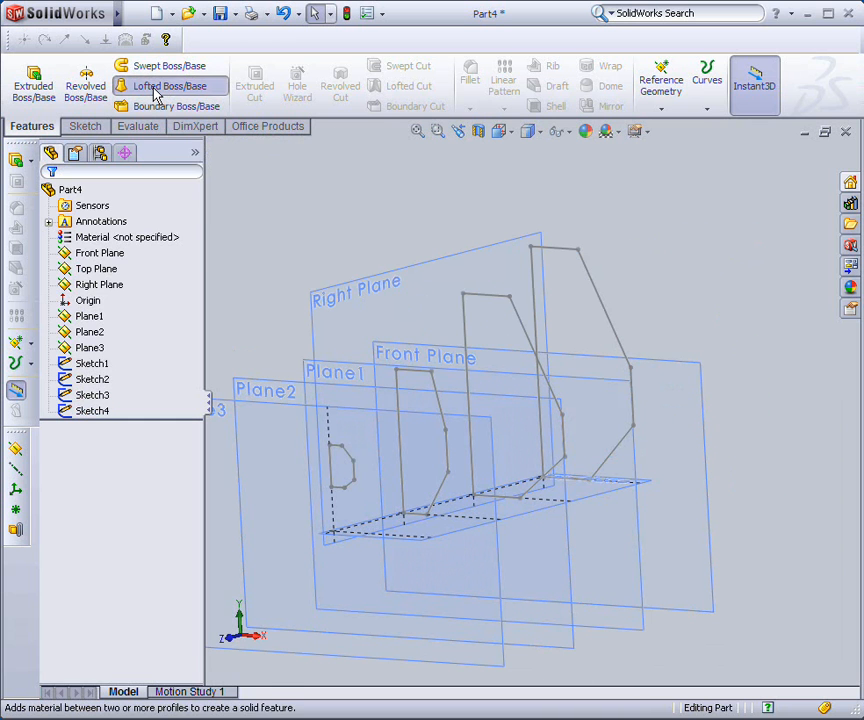
click(576, 252)
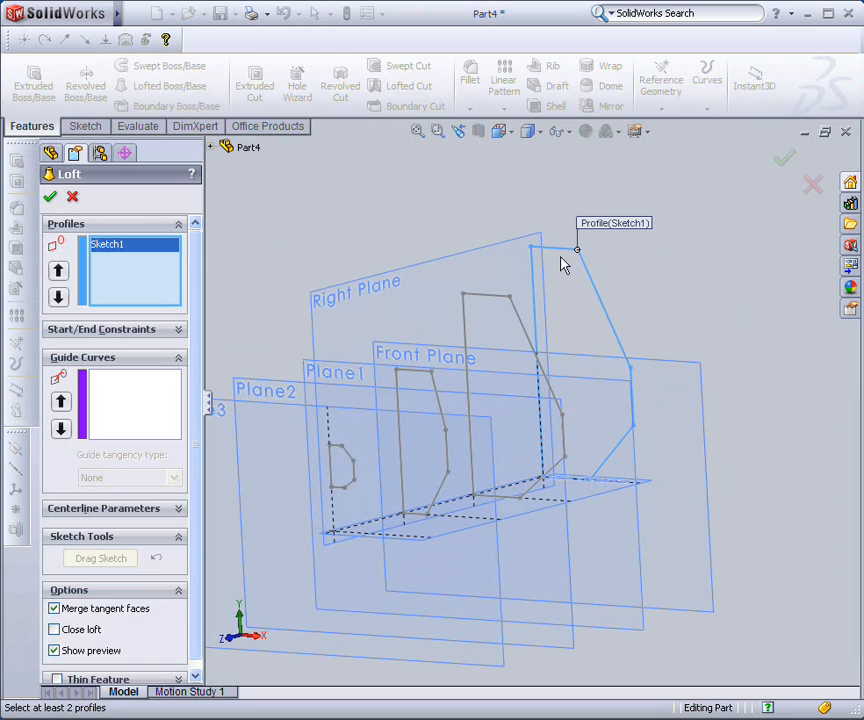
click(511, 300)
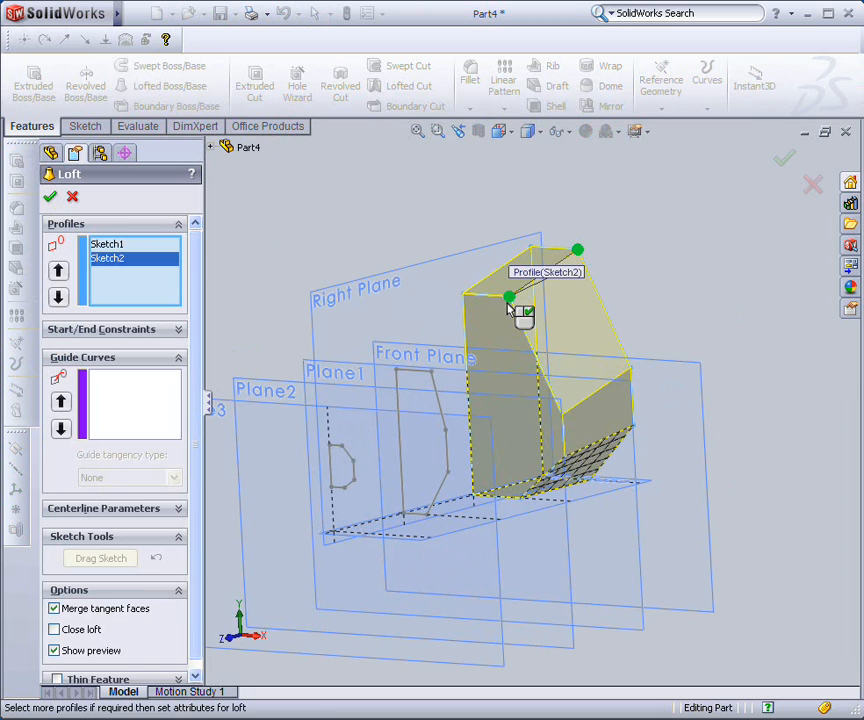
click(431, 372)
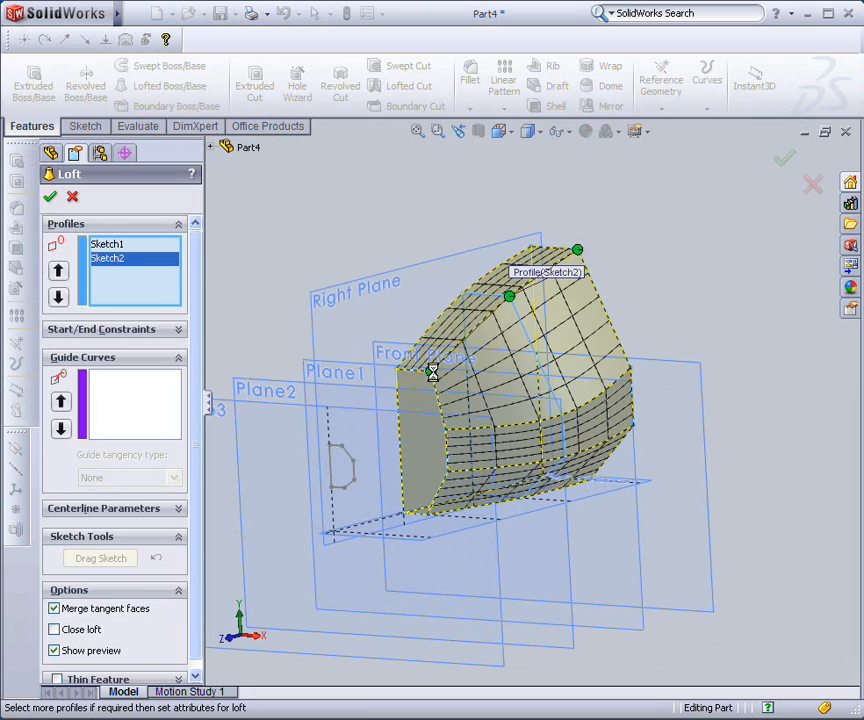
click(340, 449)
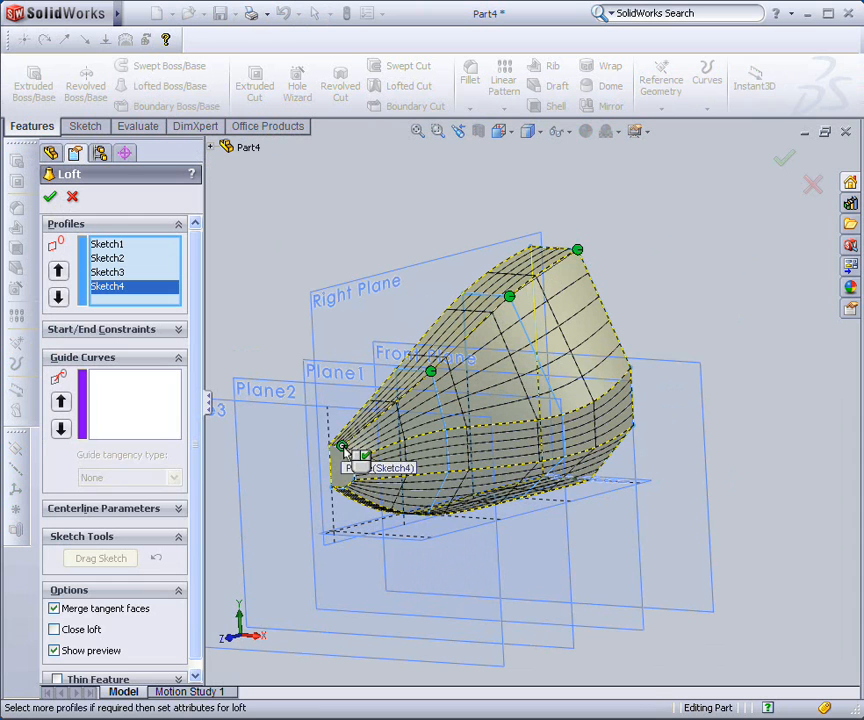
click(51, 198)
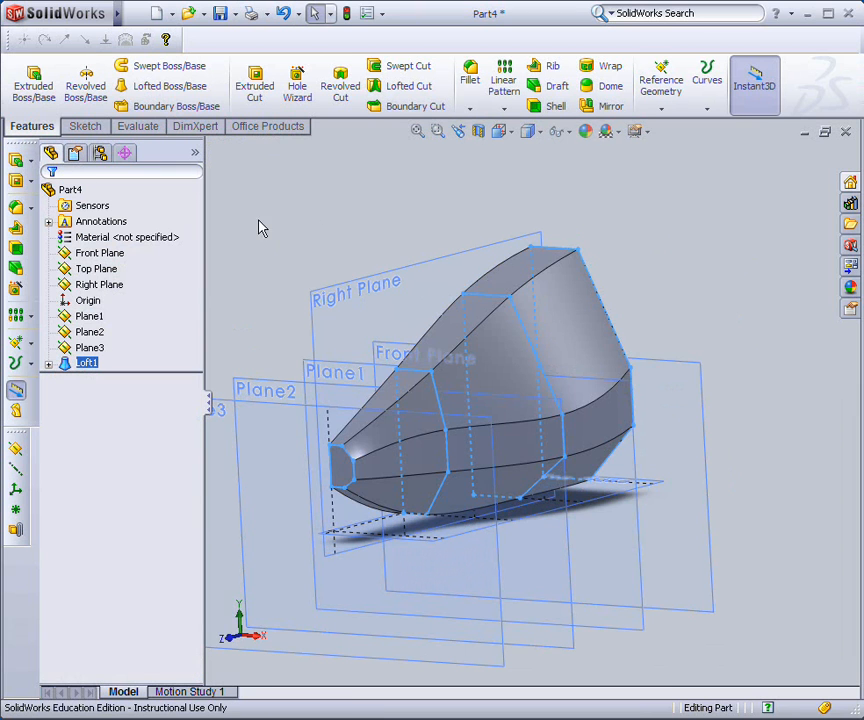
Step: Fillet the loft's four long outer edges with a constant radius of 0.30 in
middle_drag(463, 224, 430, 227)
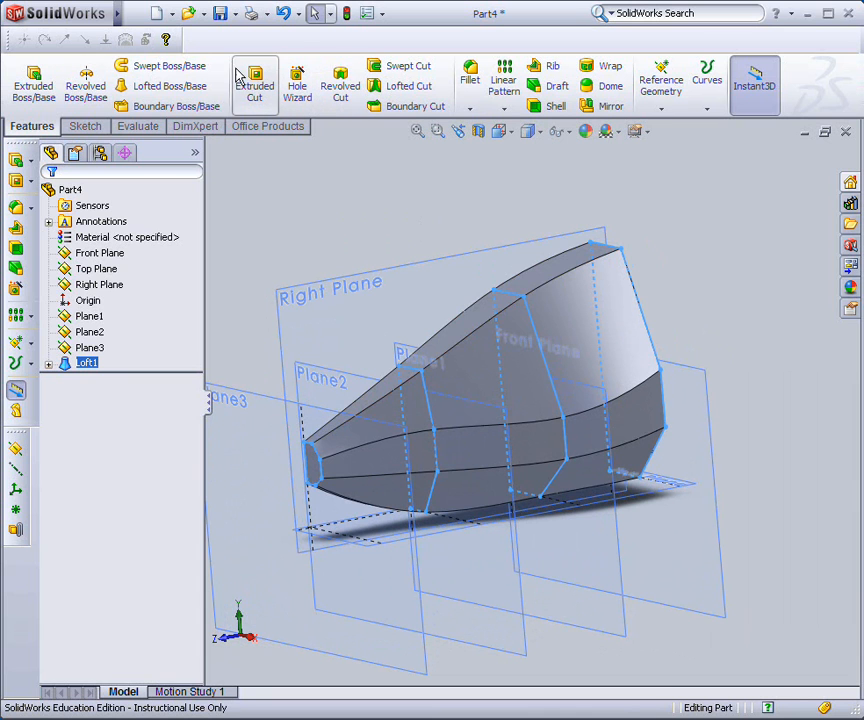
click(471, 80)
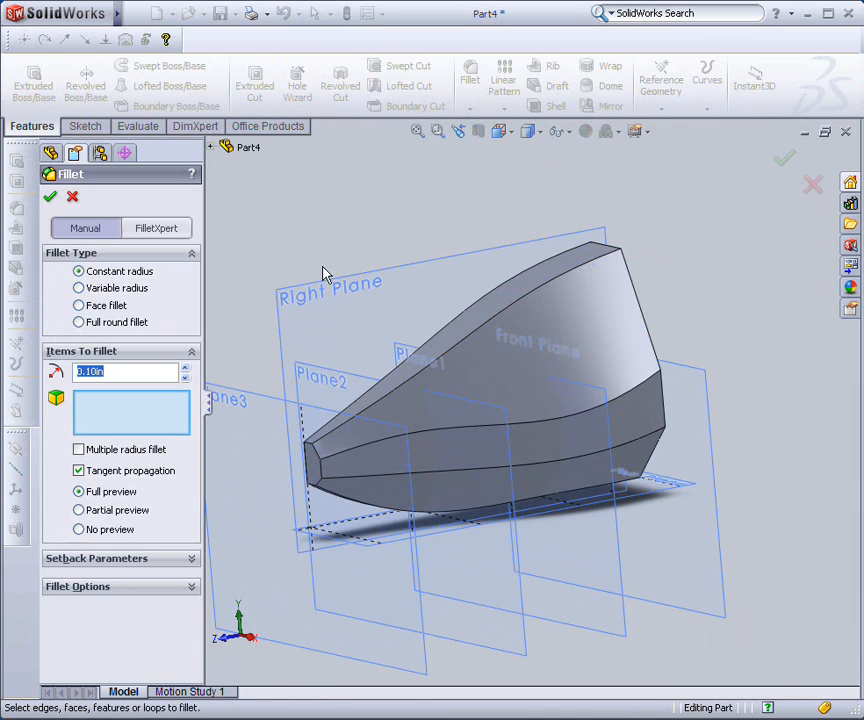
click(532, 297)
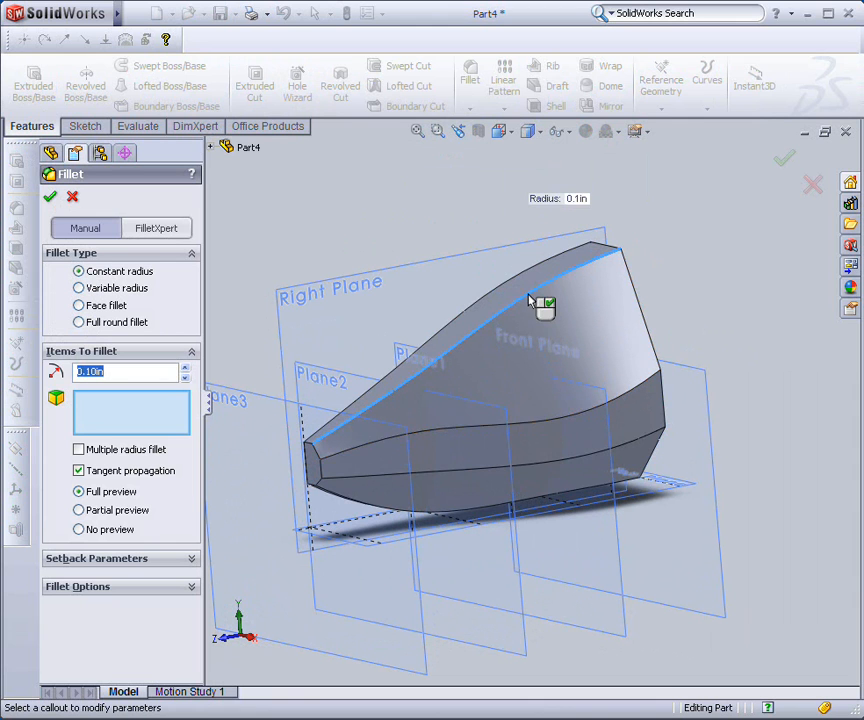
click(553, 428)
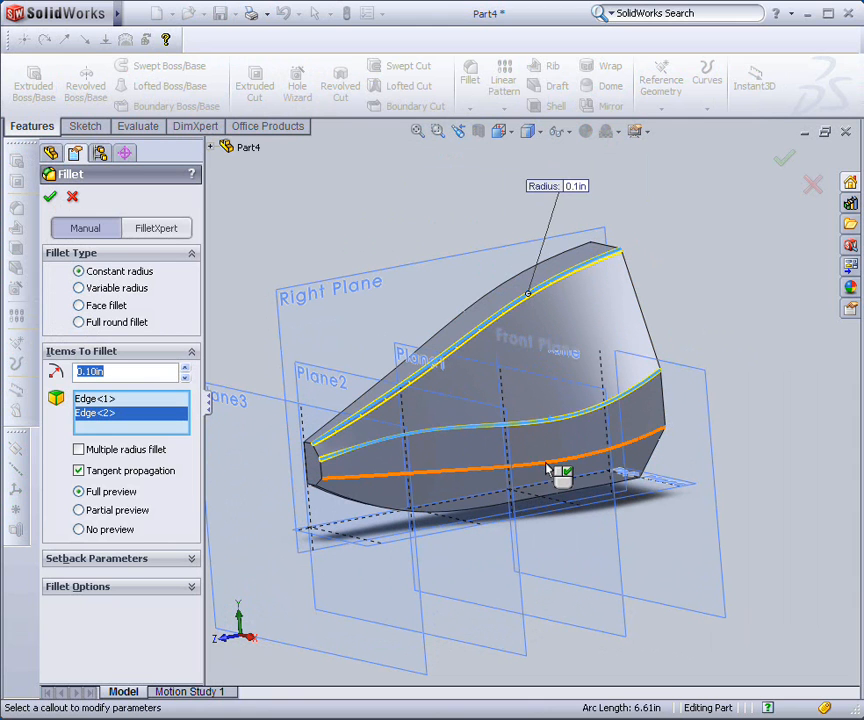
click(548, 468)
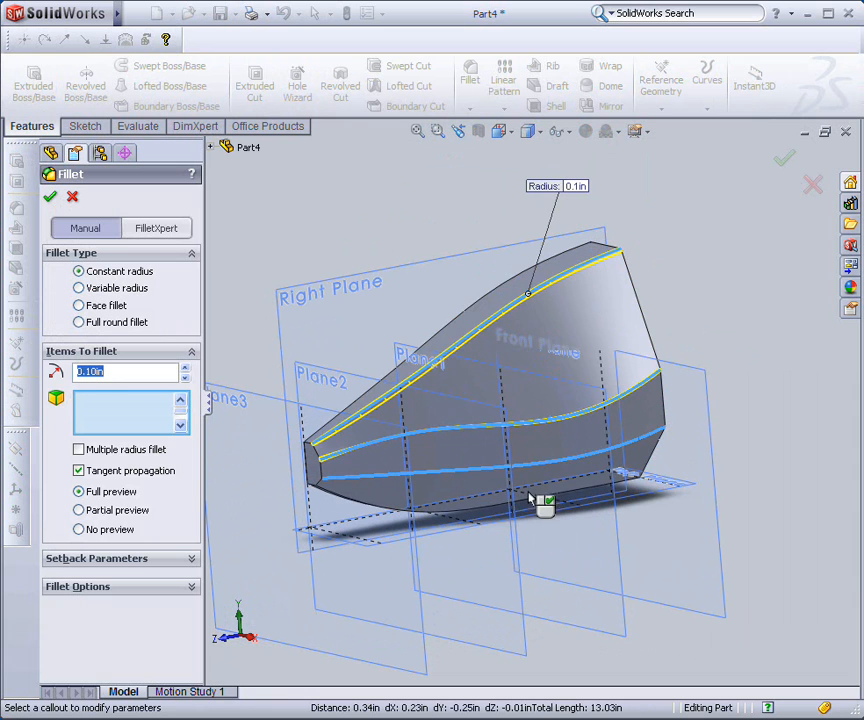
click(476, 515)
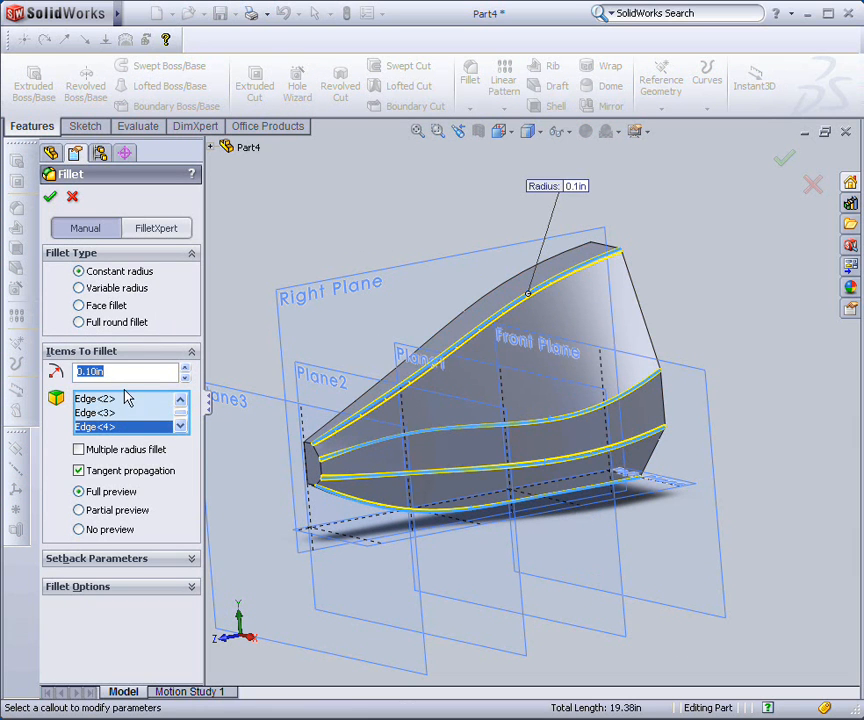
click(185, 369)
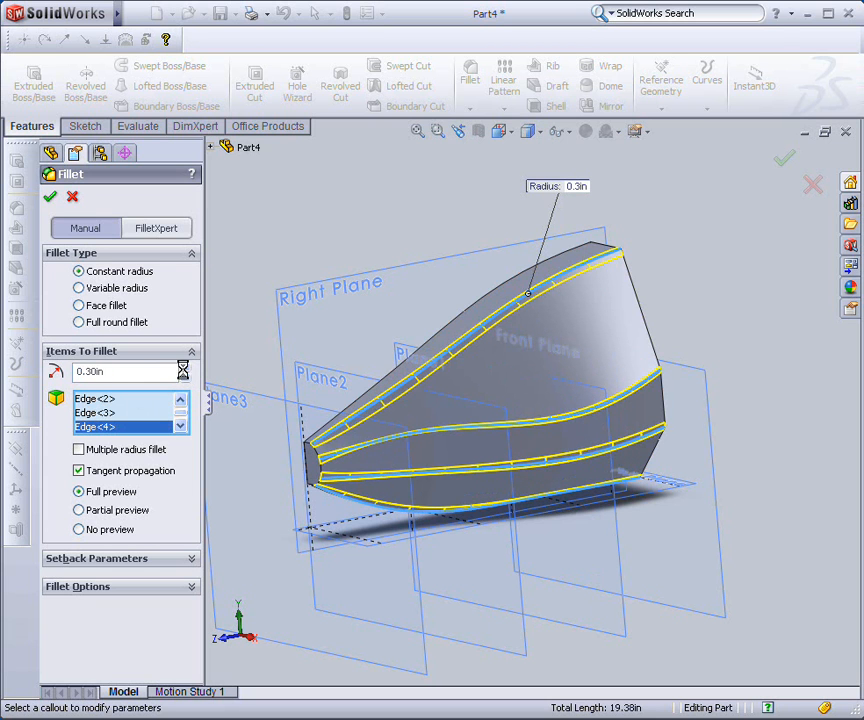
click(50, 198)
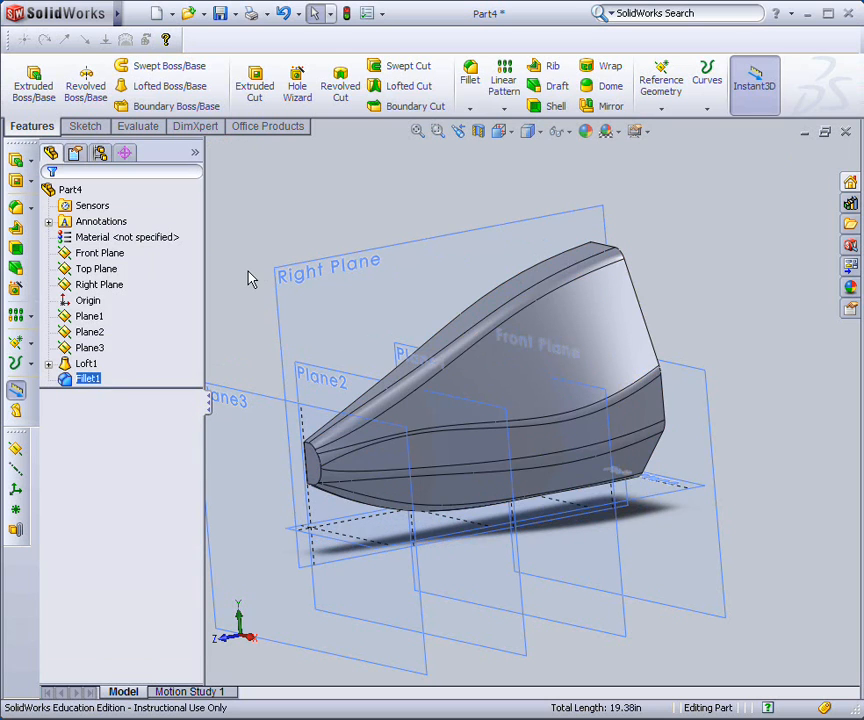
Step: Fillet the curved edge of the loft's small end face at 0.30 in, keeping tangent propagation on
mouse_move(251, 279)
middle_down()
mouse_move(280, 262)
mouse_move(349, 264)
mouse_move(263, 262)
middle_up()
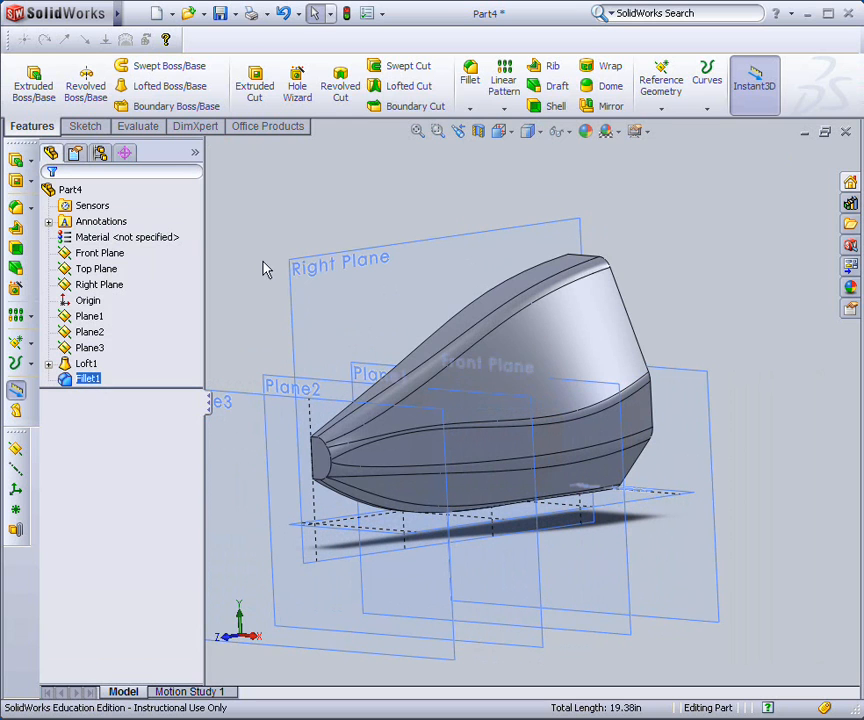
click(471, 84)
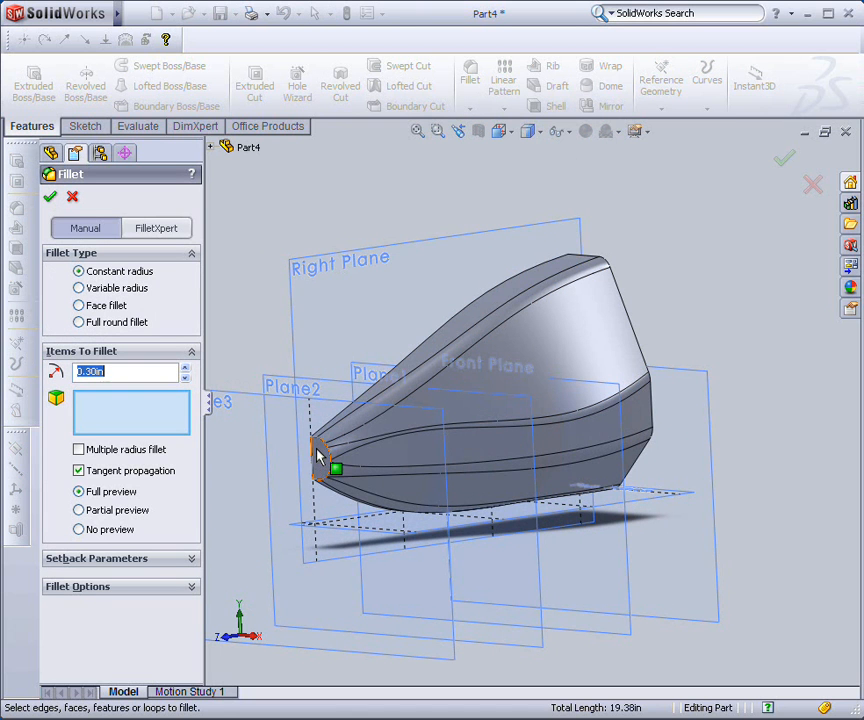
scroll(318, 449, down, 5)
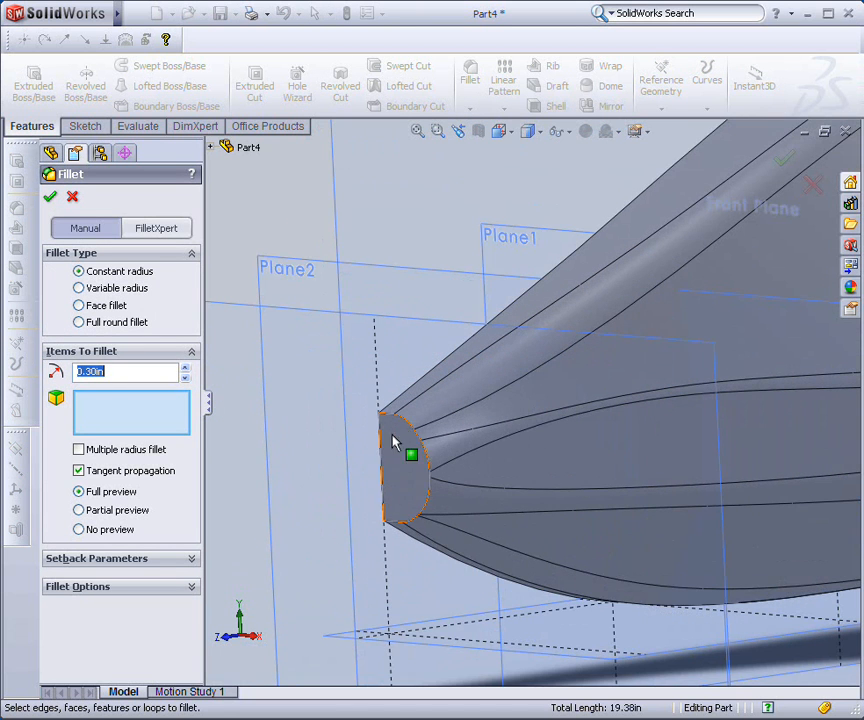
click(407, 425)
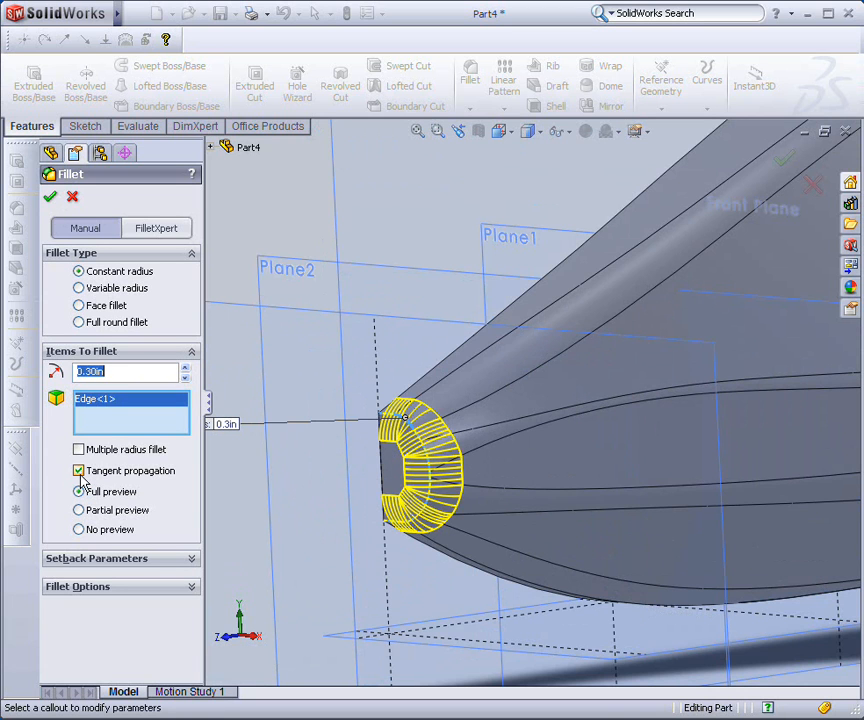
click(51, 198)
key(f)
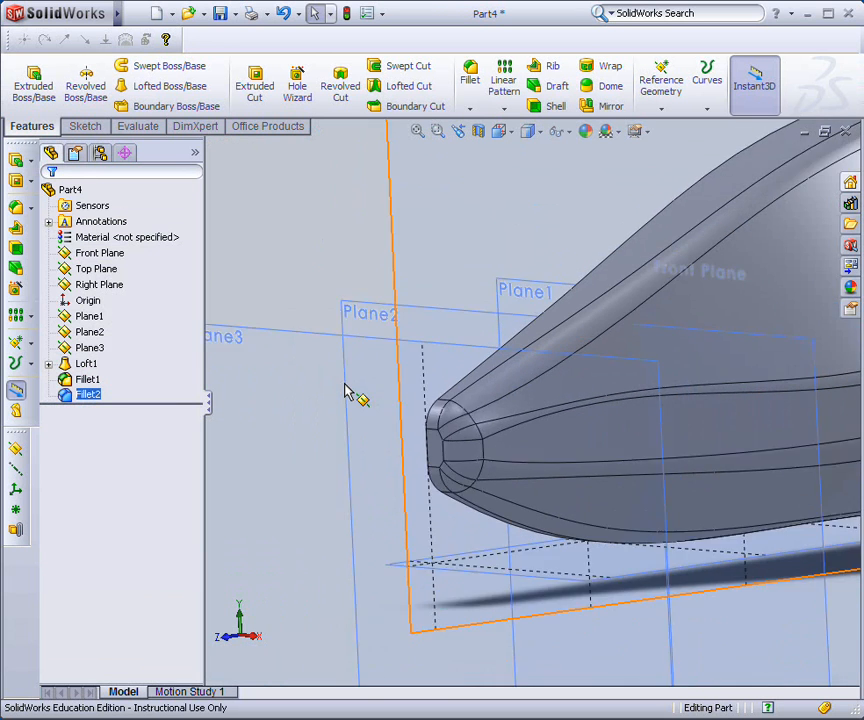
Step: Mirror the whole filleted body about the Right Plane, with merge solids on and no individual features selected
middle_drag(332, 322, 339, 291)
middle_drag(410, 308, 330, 300)
click(510, 110)
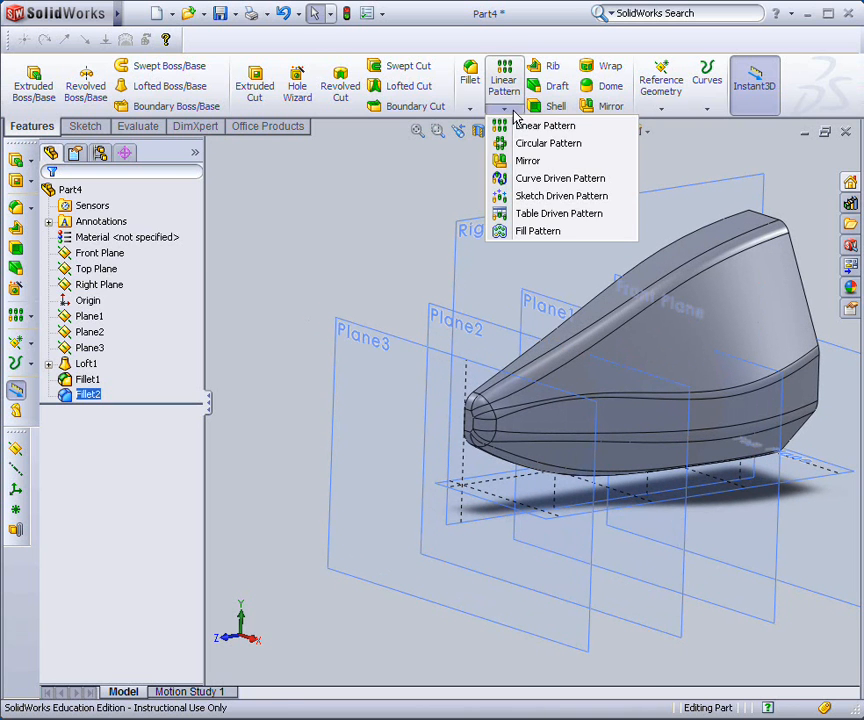
click(518, 159)
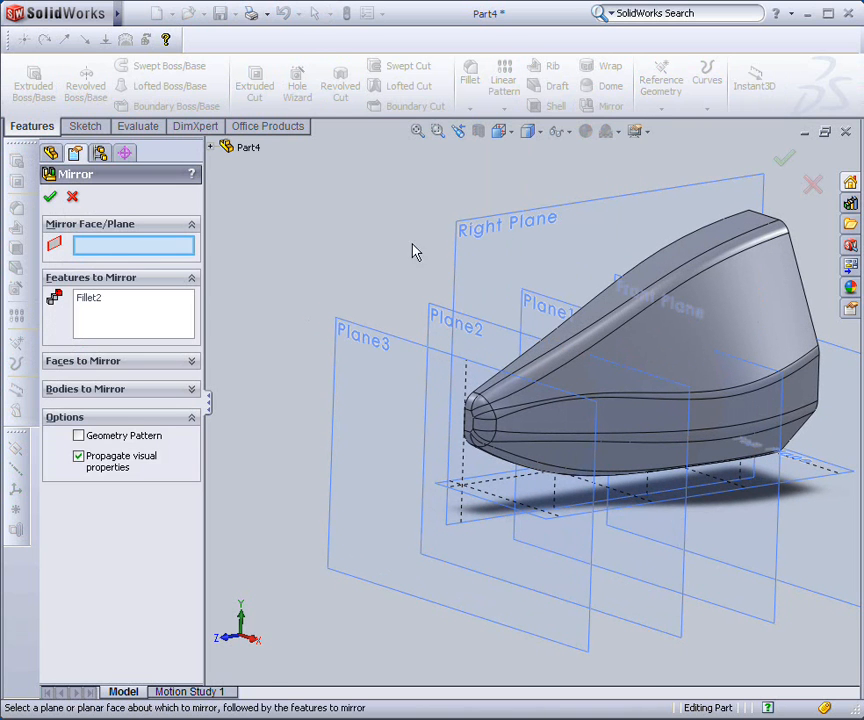
middle_drag(404, 241, 520, 229)
click(658, 229)
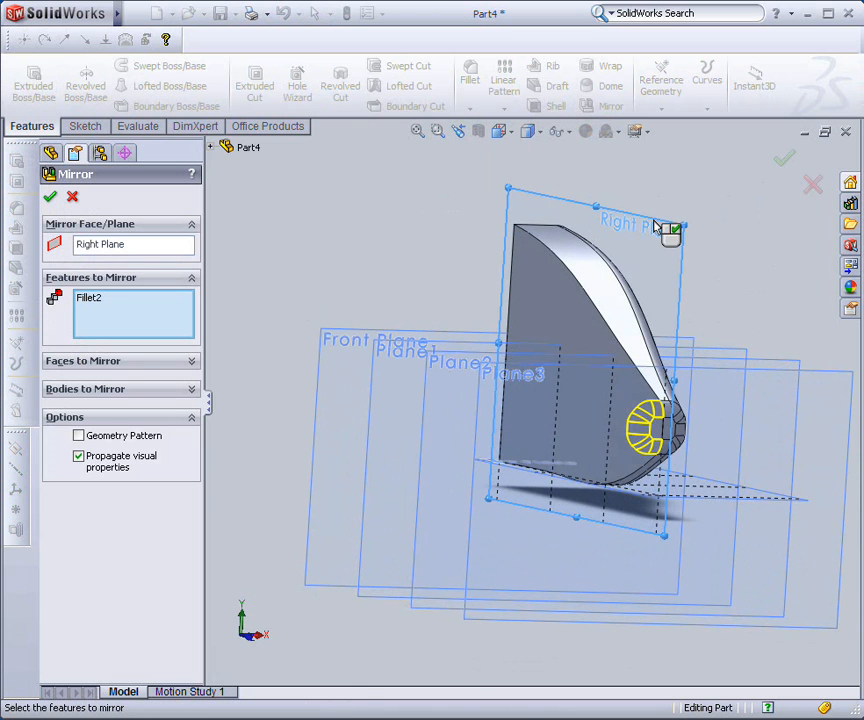
click(97, 299)
key(Delete)
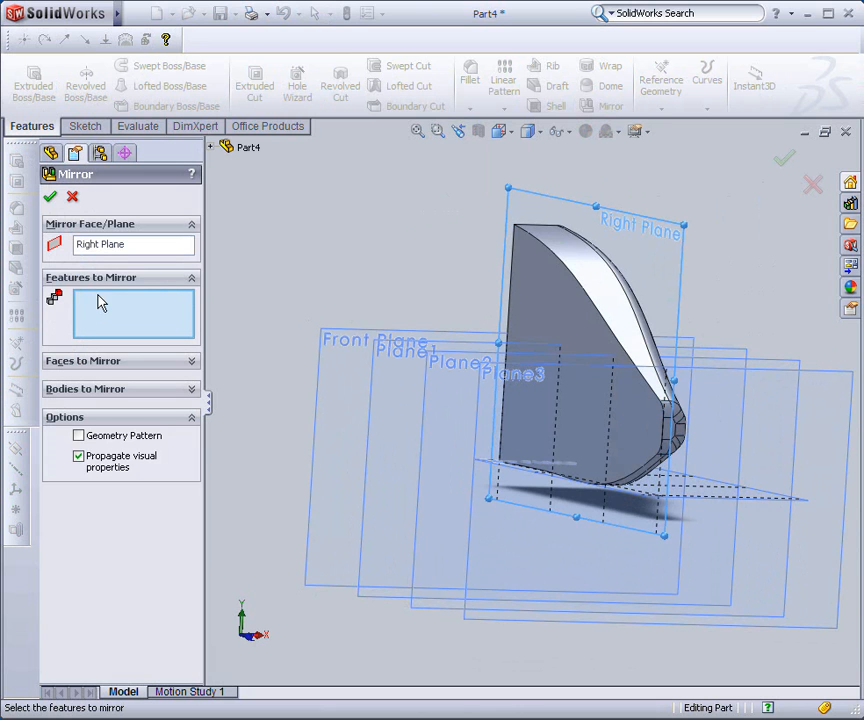
click(193, 390)
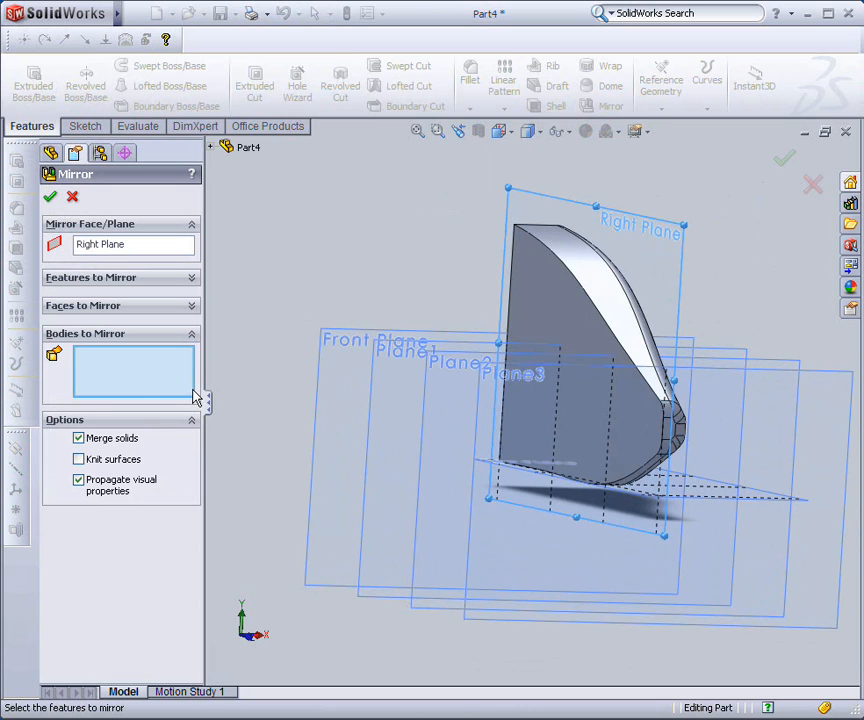
click(587, 278)
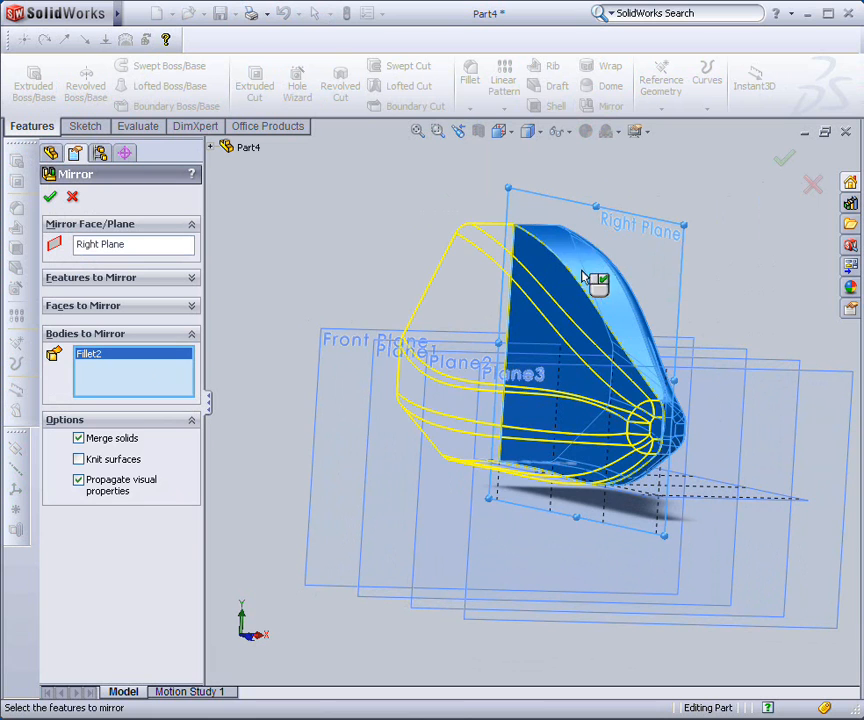
click(48, 199)
middle_drag(378, 272, 147, 245)
key(Escape)
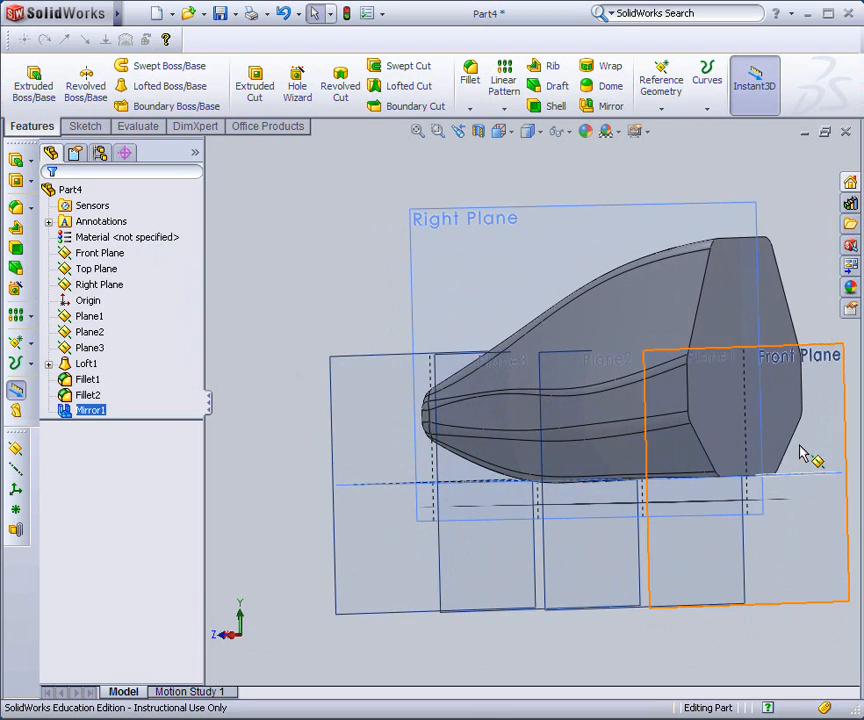
Step: Start an extruded cut sketch on the Right Plane and draw a horizontal-based triangle across the wide end, its closing side about 5.11 in long
scroll(800, 431, down, 1)
scroll(800, 430, up, 1)
scroll(800, 430, down, 1)
scroll(800, 431, up, 1)
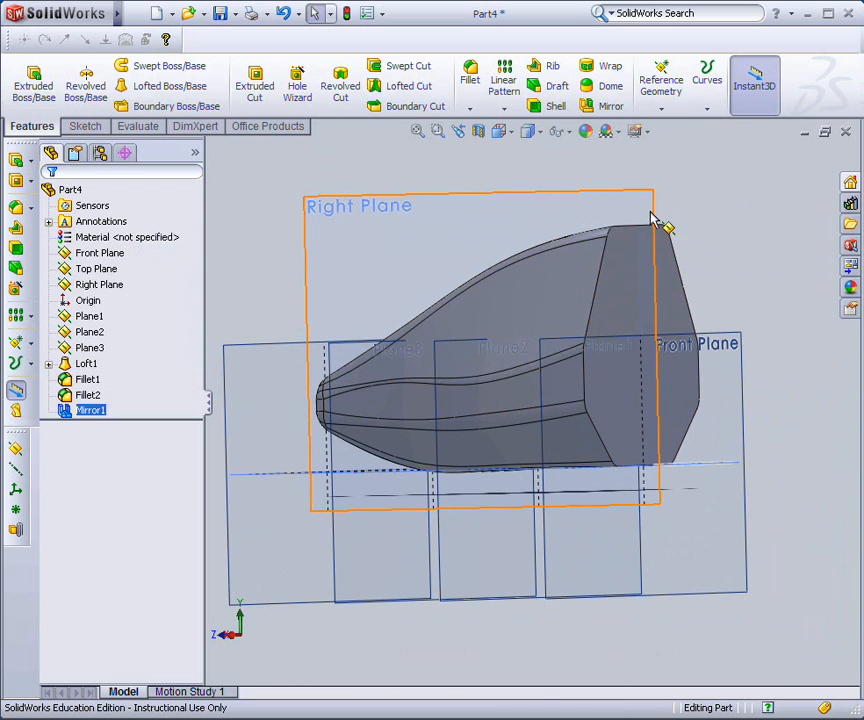
middle_drag(721, 420, 742, 413)
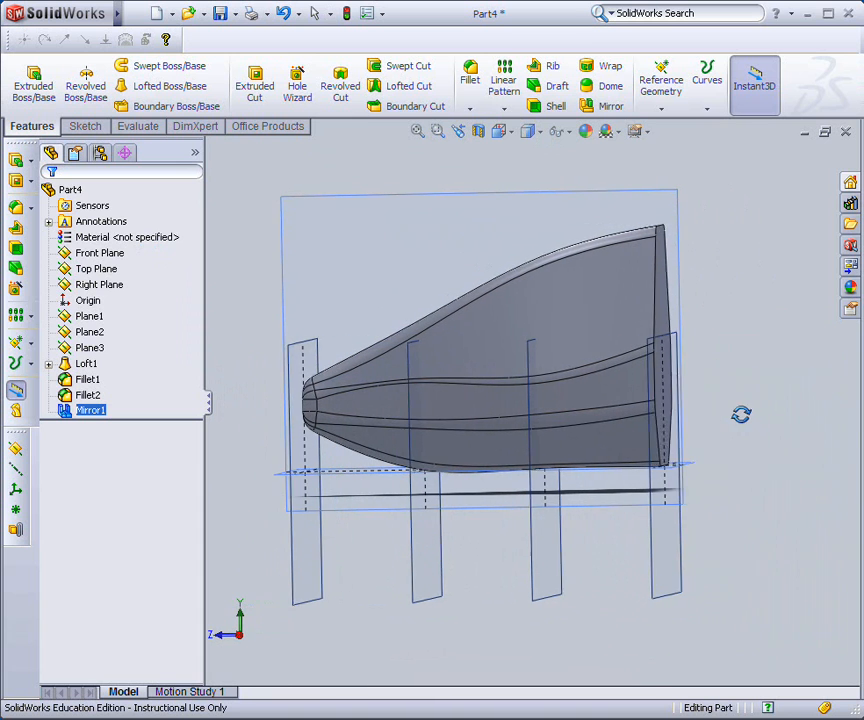
click(542, 198)
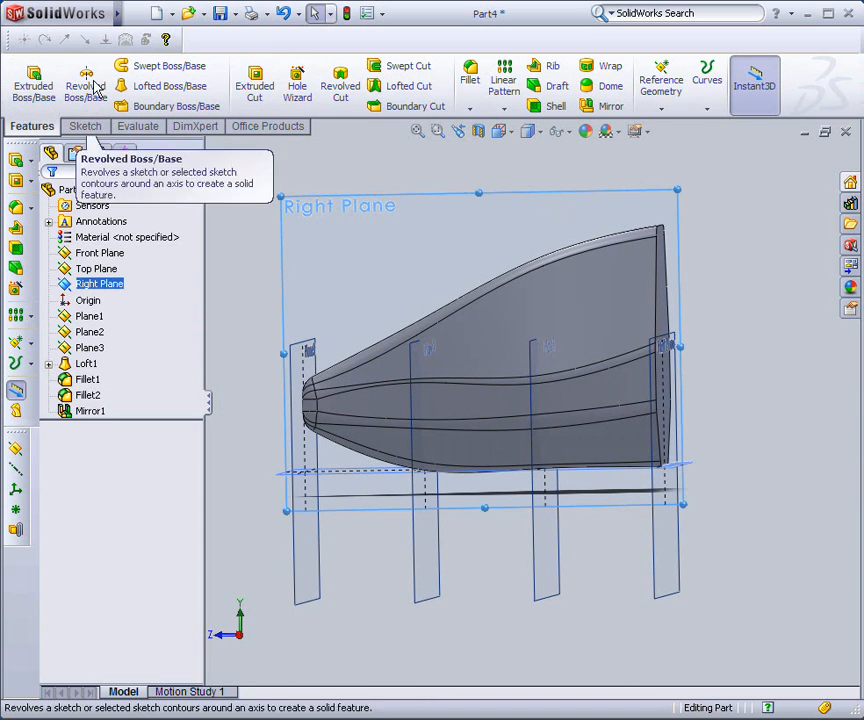
click(257, 84)
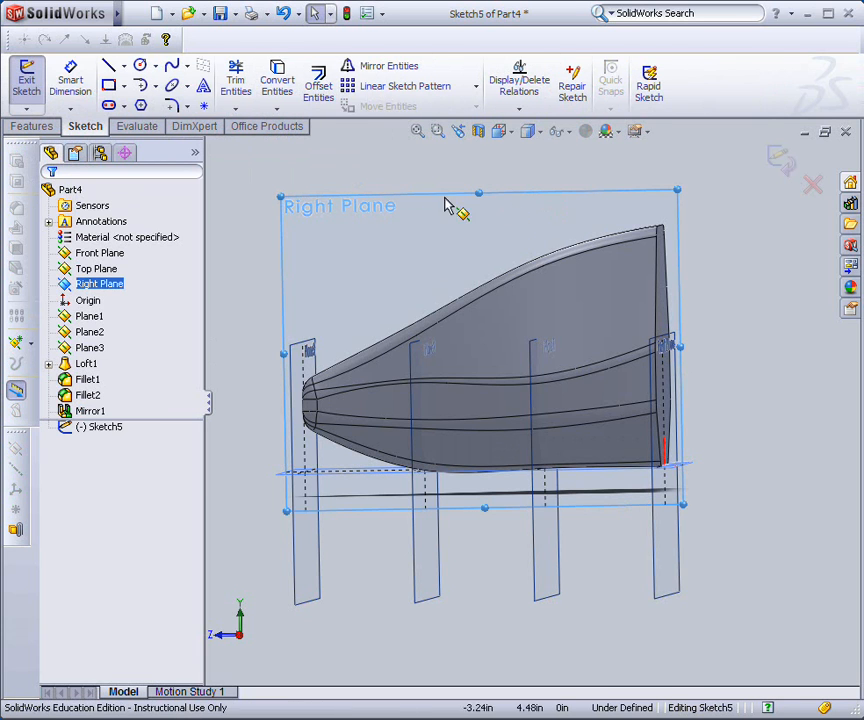
click(109, 65)
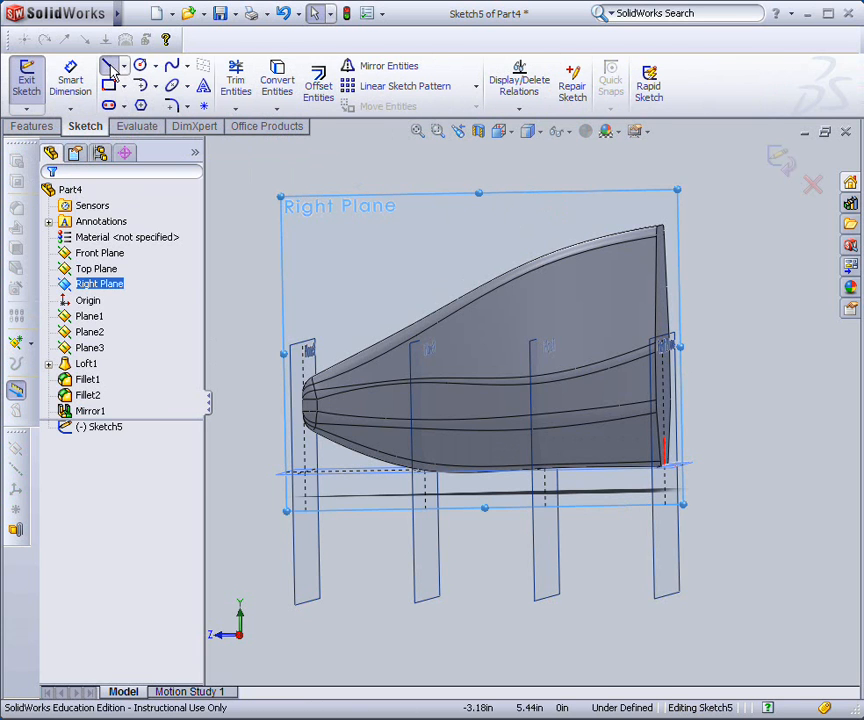
click(672, 214)
click(493, 517)
click(737, 514)
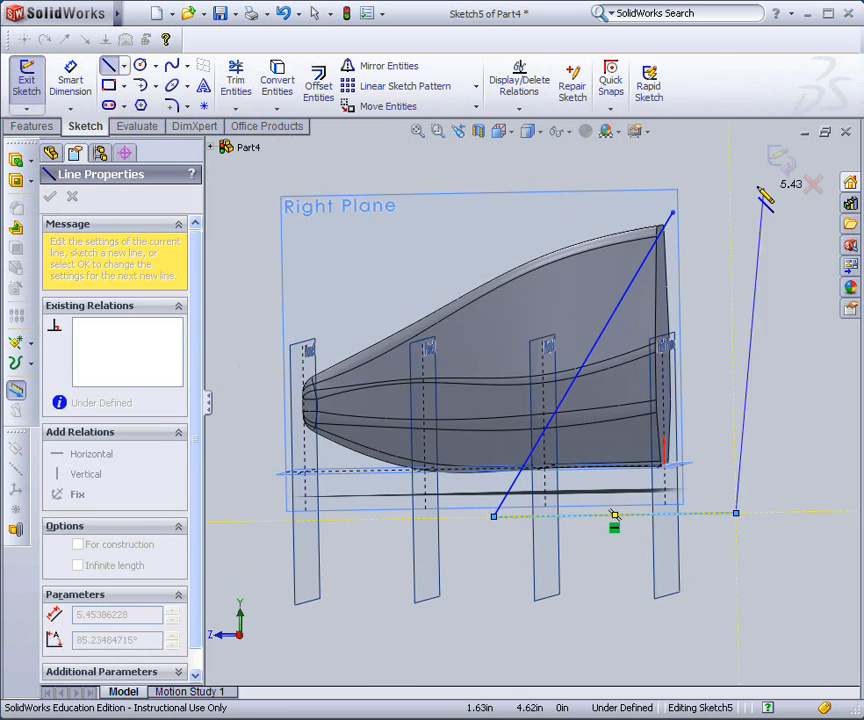
click(672, 214)
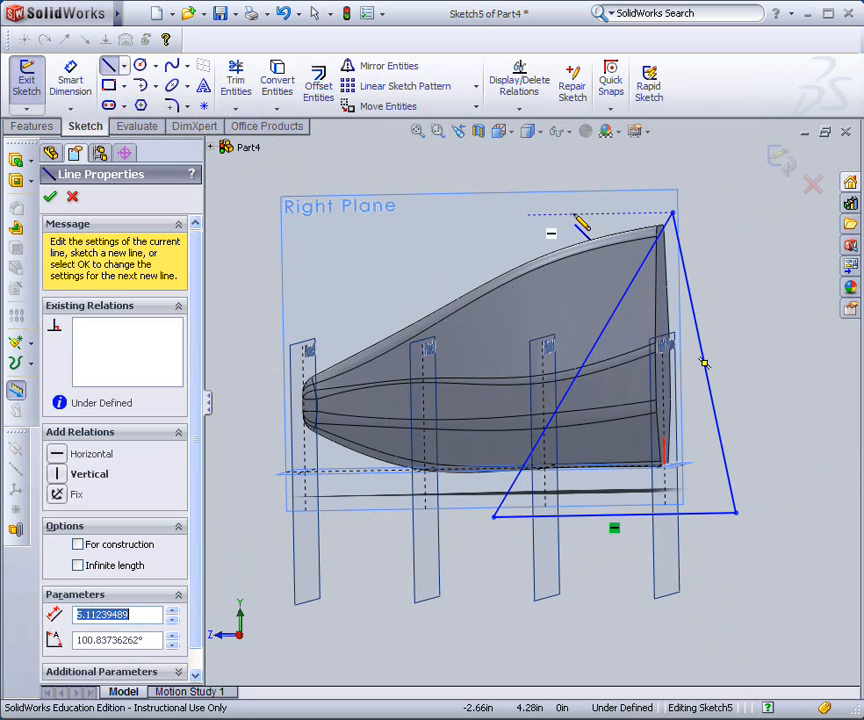
click(49, 198)
Step: Show Sketch1 of the loft as a reference at the wide end and leave the Line tool
mouse_move(238, 275)
middle_down()
mouse_move(258, 245)
mouse_move(216, 252)
mouse_move(232, 263)
middle_up()
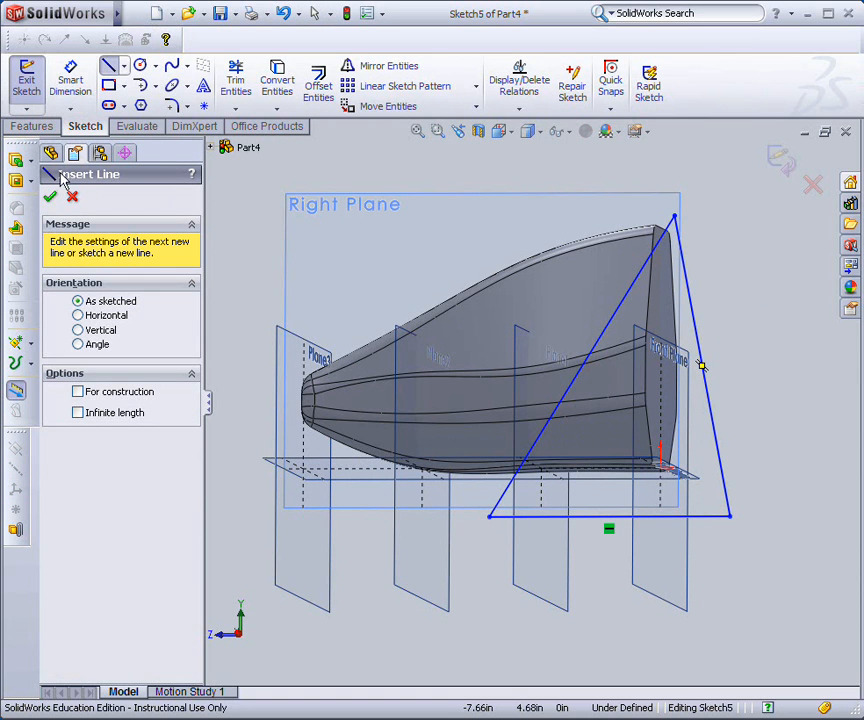
click(213, 148)
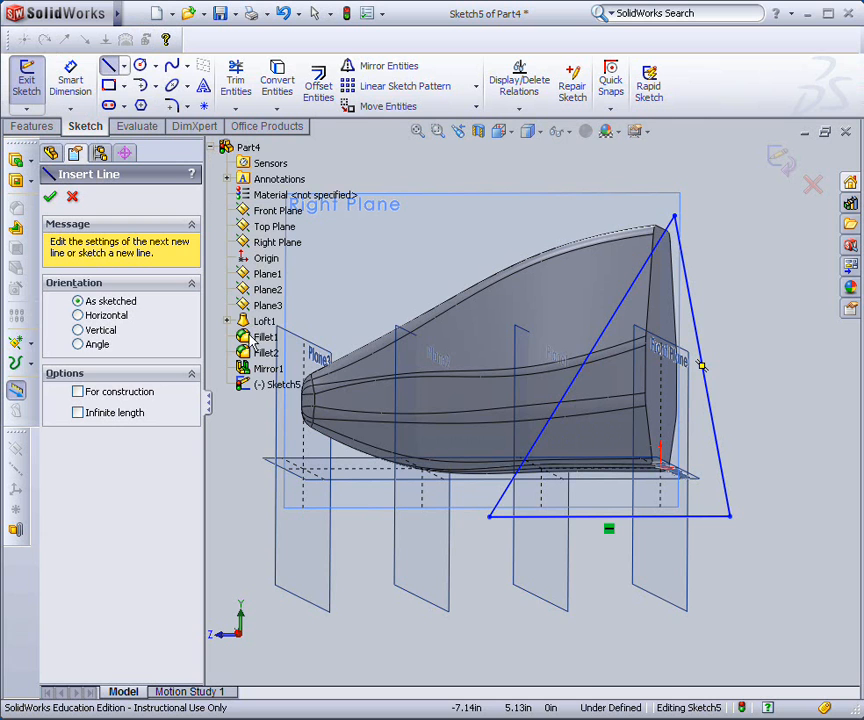
click(226, 321)
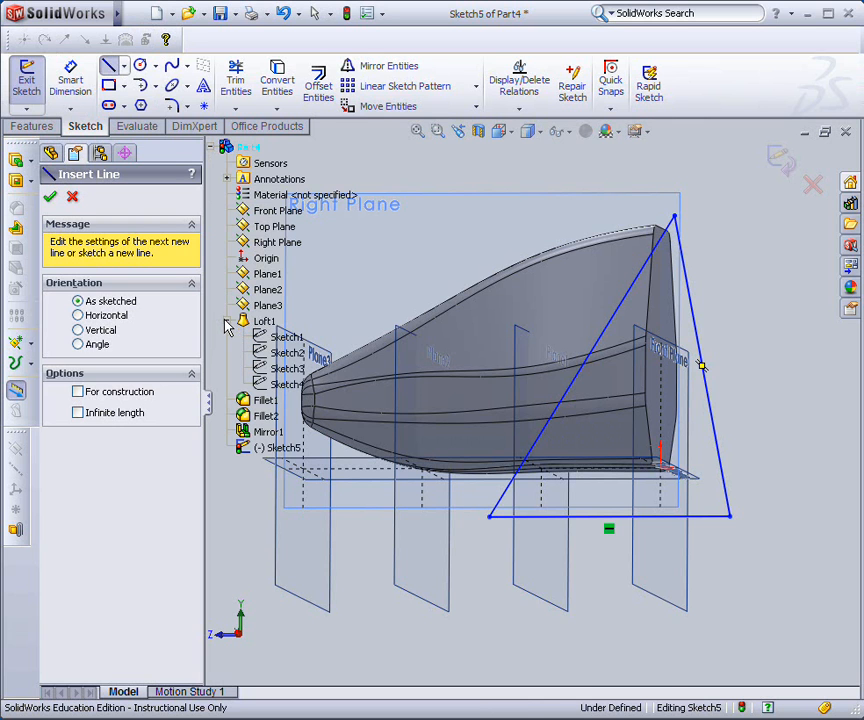
right_click(279, 336)
click(281, 318)
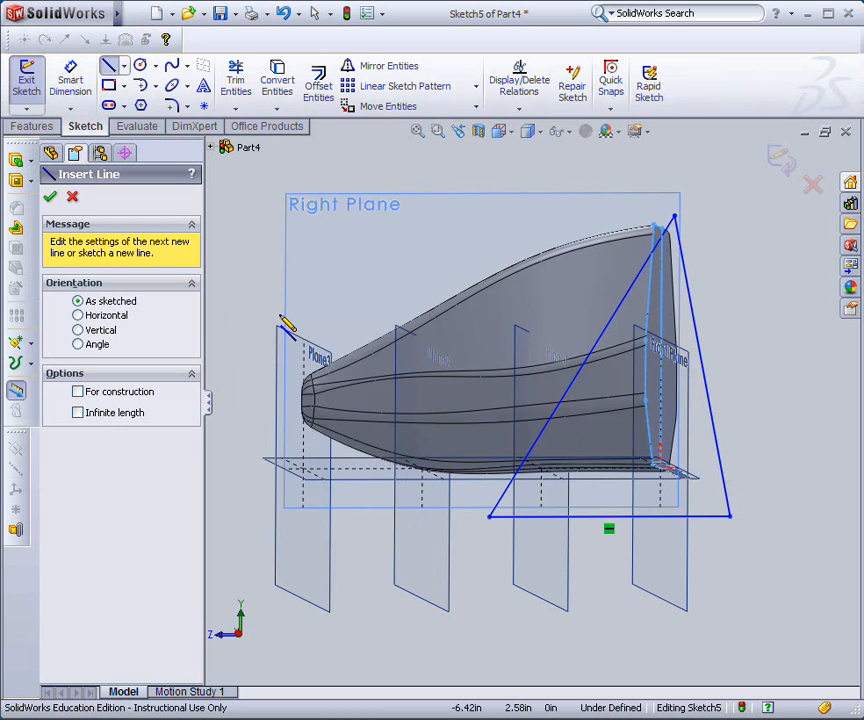
mouse_move(490, 180)
middle_down()
mouse_move(468, 188)
mouse_move(475, 206)
middle_up()
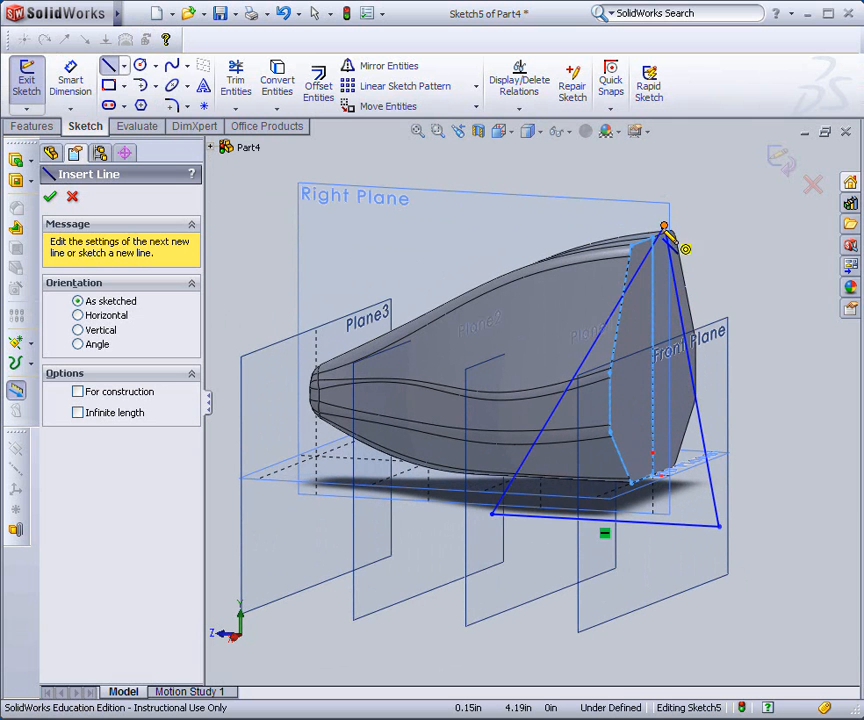
key(Escape)
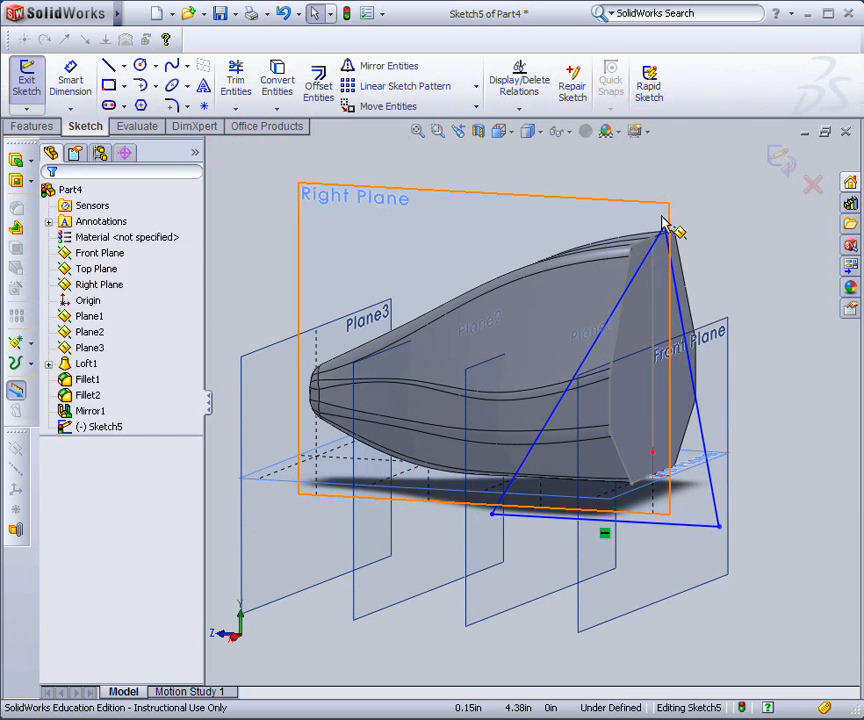
Step: Attach the triangle's top vertex to the upper inner corner of Sketch1 and the outer end of its base to the origin
click(664, 228)
mouse_move(664, 229)
mouse_down()
mouse_move(666, 241)
mouse_move(653, 245)
mouse_up()
mouse_move(720, 525)
mouse_down()
mouse_move(688, 490)
mouse_move(653, 485)
mouse_up()
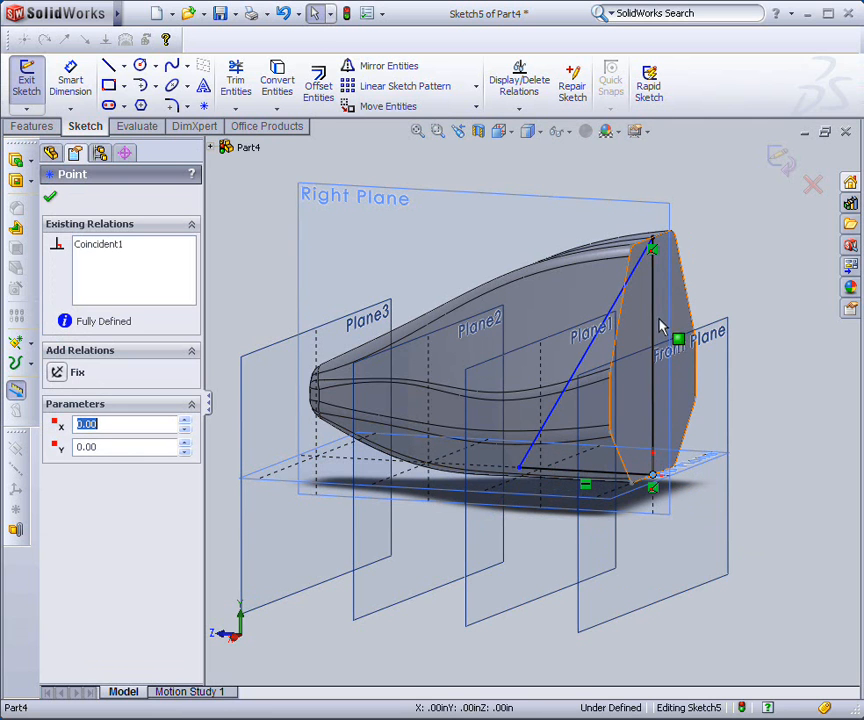
Step: Dimension the horizontal base of the triangle and set its length to 2 in
click(70, 78)
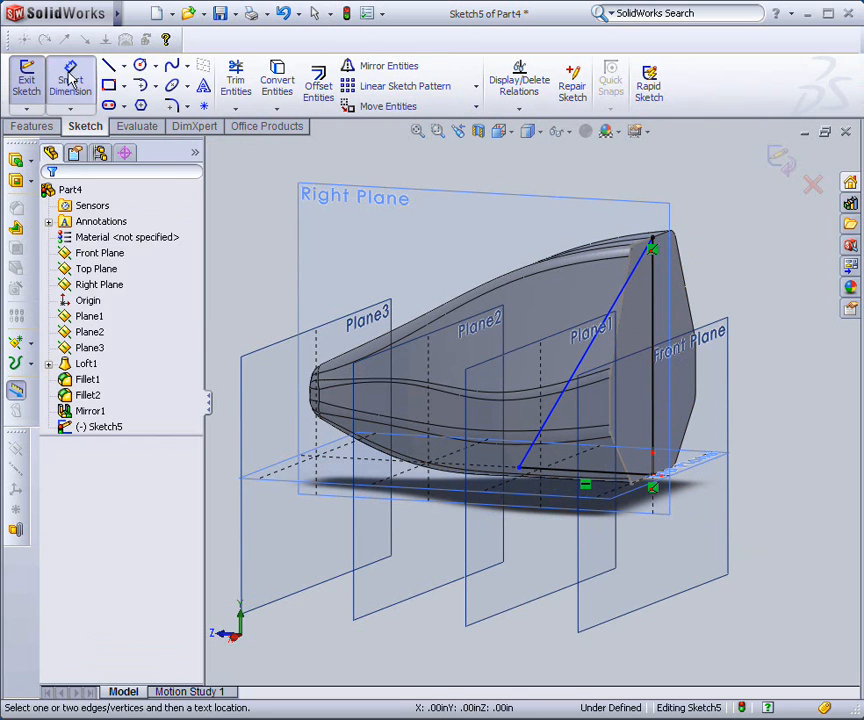
click(605, 481)
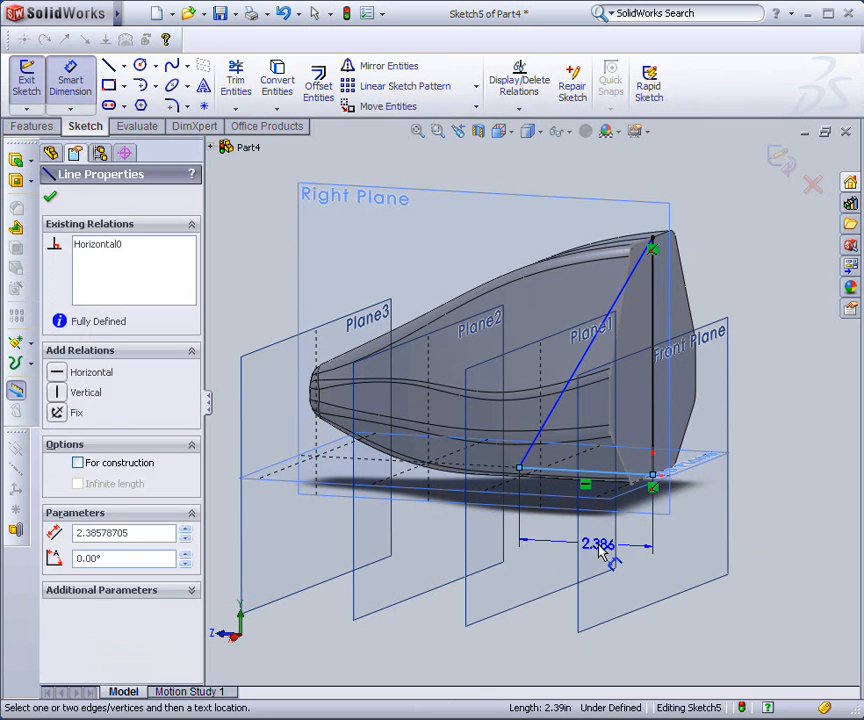
click(606, 563)
text(2)
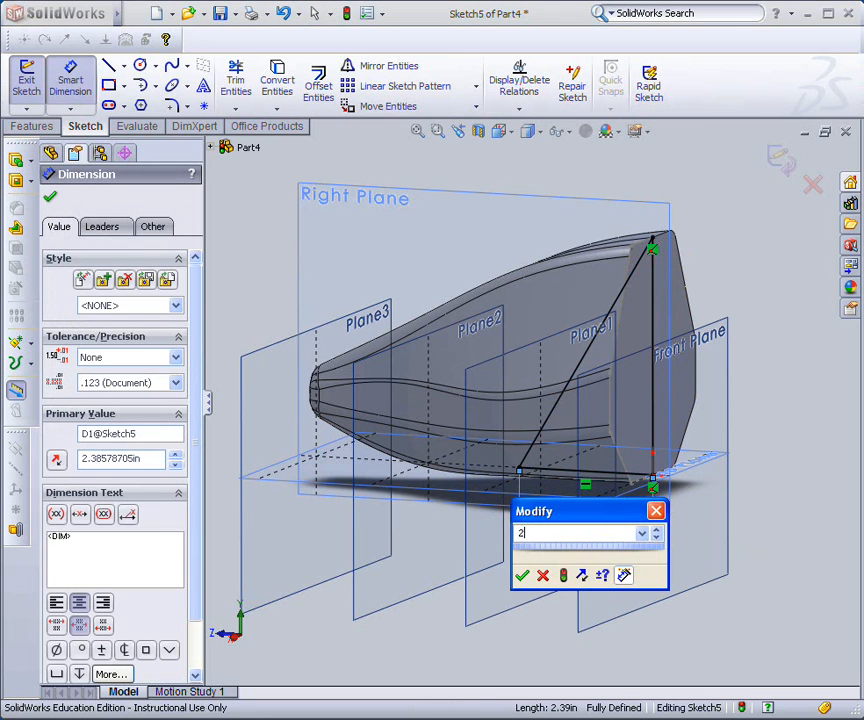
key(Return)
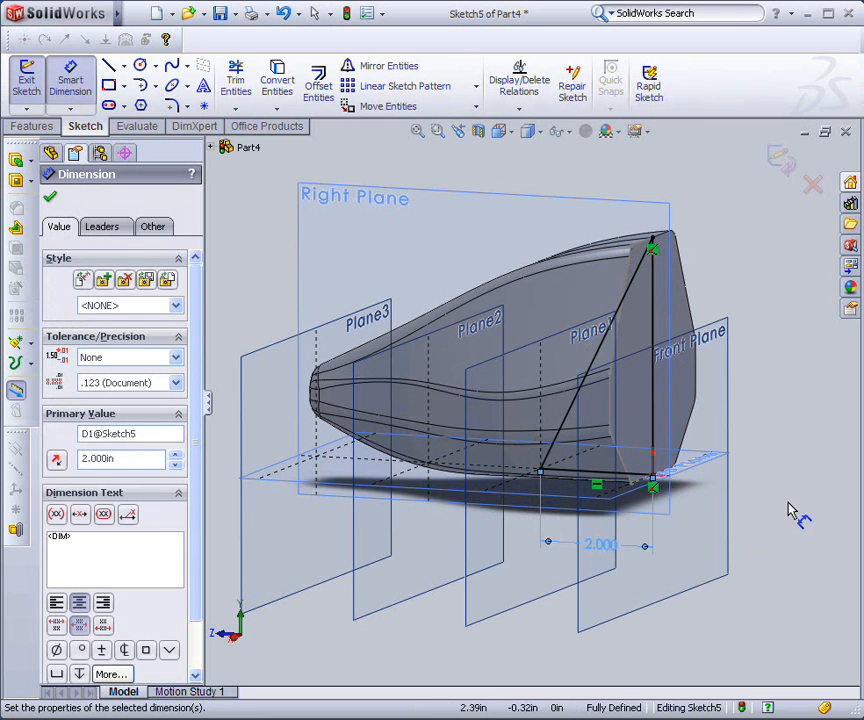
Step: Finish the triangle sketch and cut it Through All in both directions from the sketch plane
click(782, 166)
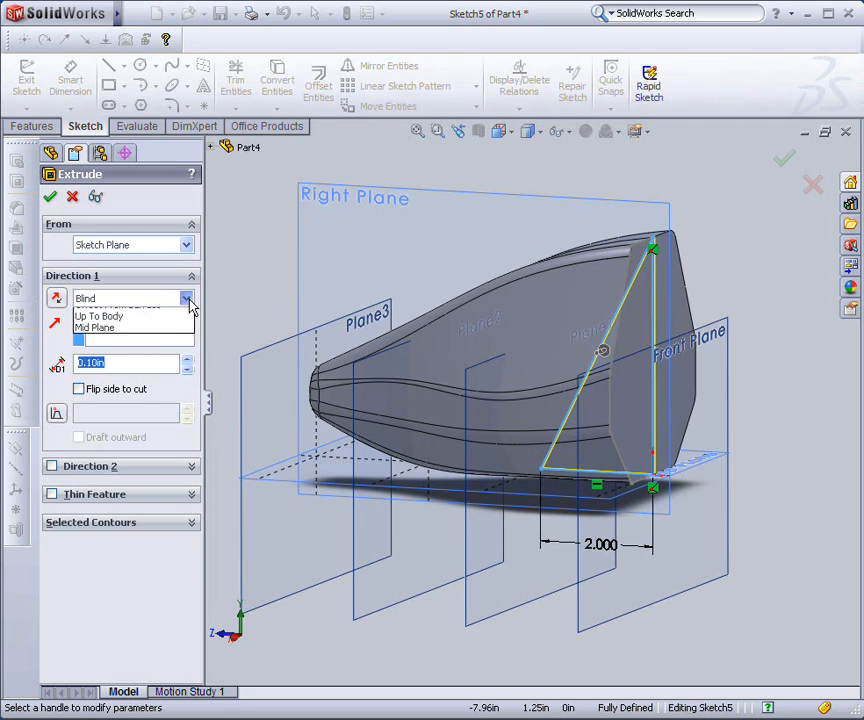
click(188, 301)
click(174, 328)
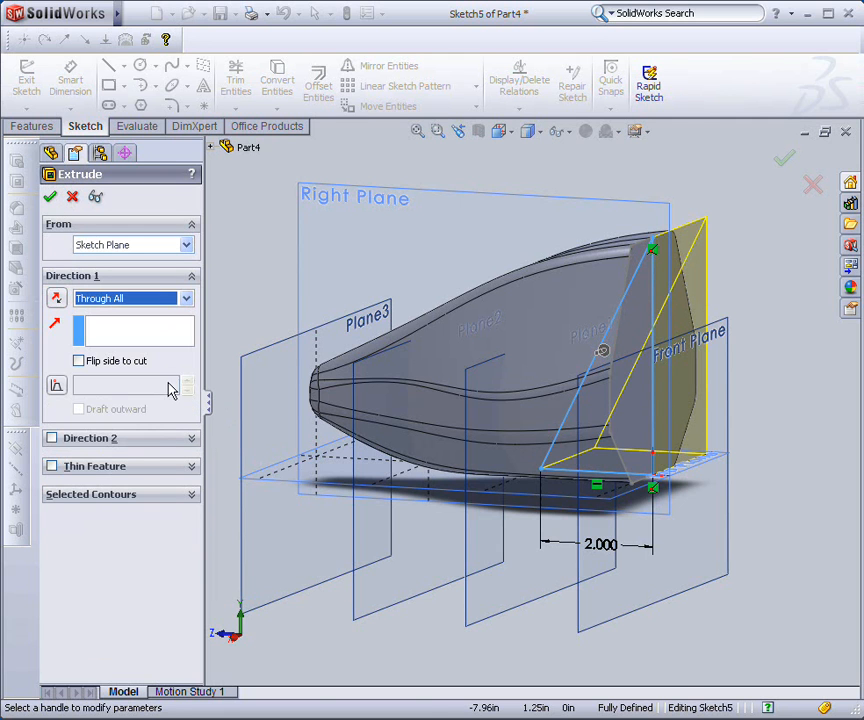
click(52, 439)
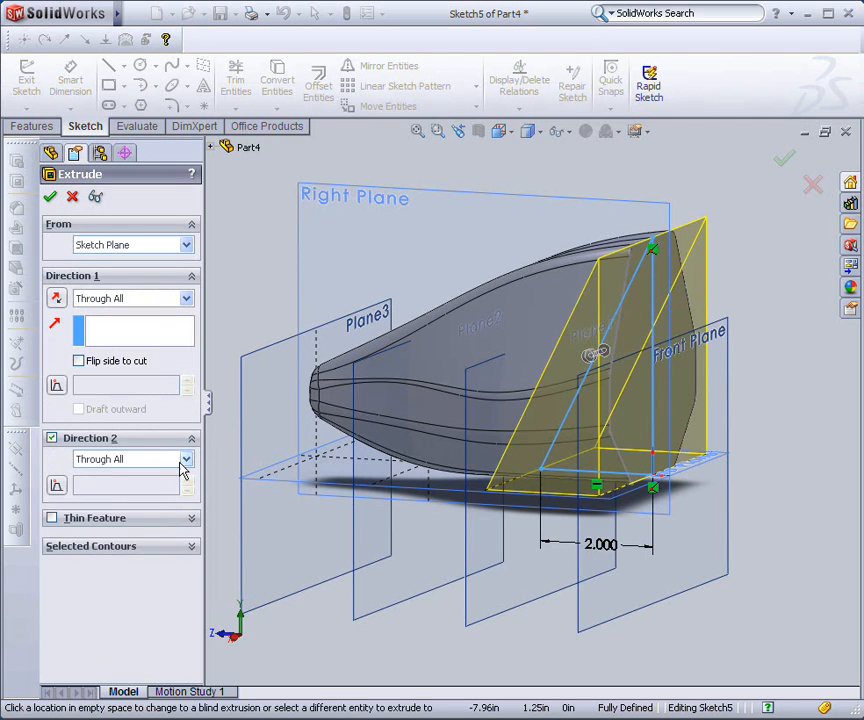
middle_drag(444, 557, 430, 494)
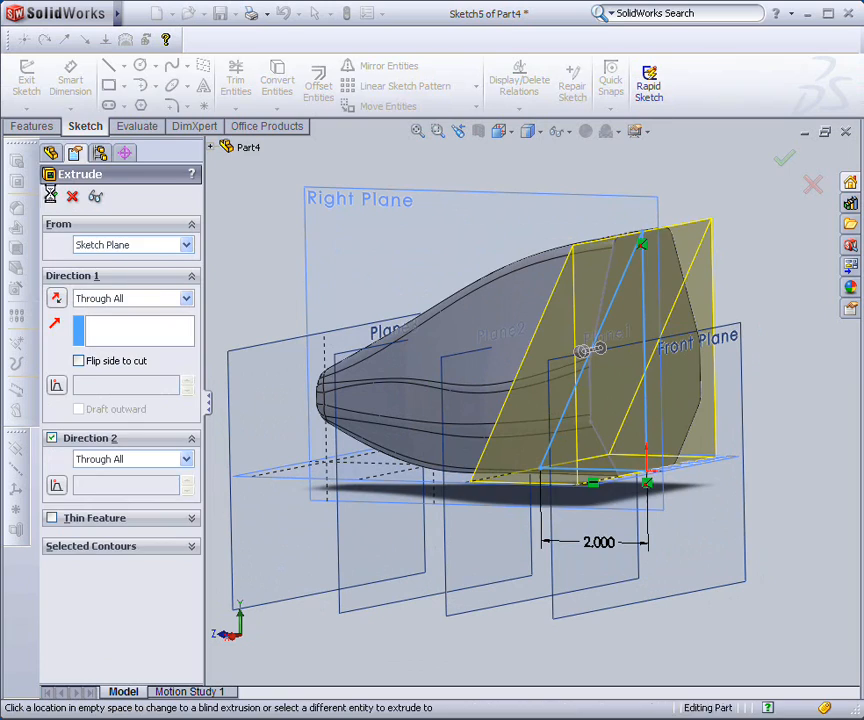
key(Return)
Step: Shell the body with a 0.10 in wall thickness, removing the slanted cut face at the wide end
middle_drag(251, 264, 222, 226)
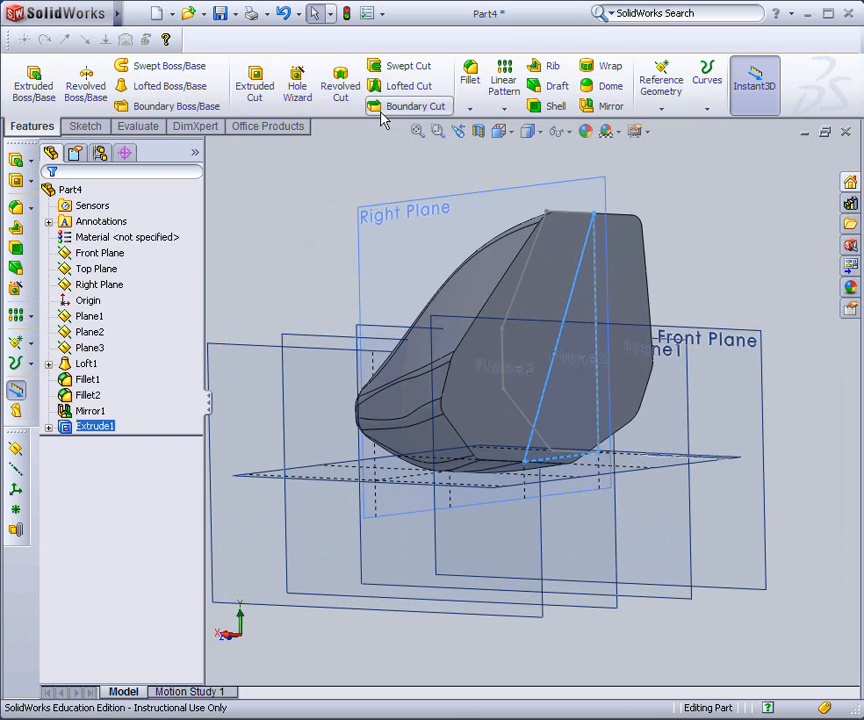
click(548, 107)
click(560, 286)
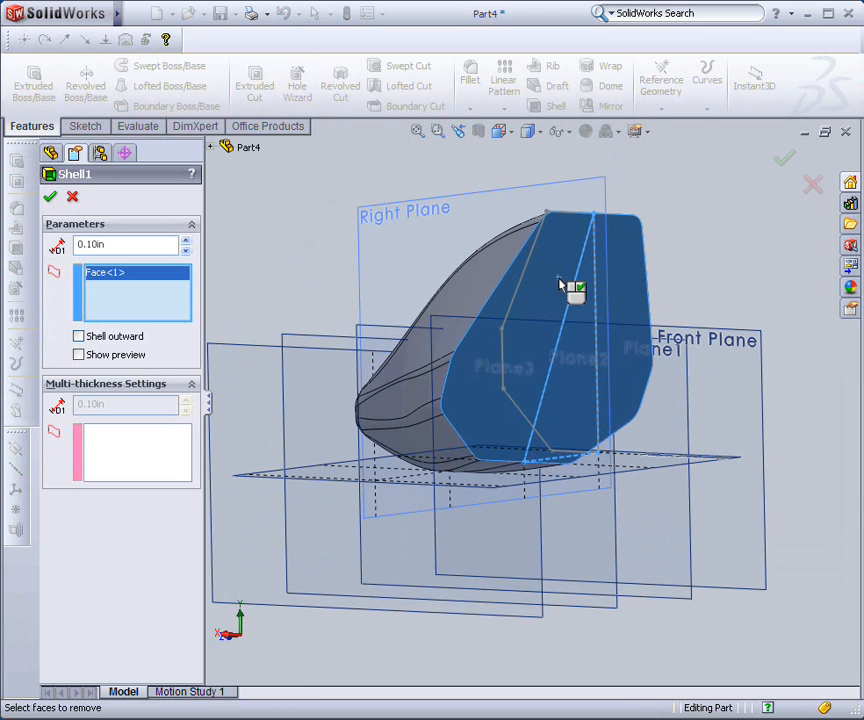
key(Return)
Step: Change the whole part's appearance color to the dark red standard swatch (RGB 192, 0, 0)
middle_drag(240, 410, 350, 428)
click(71, 190)
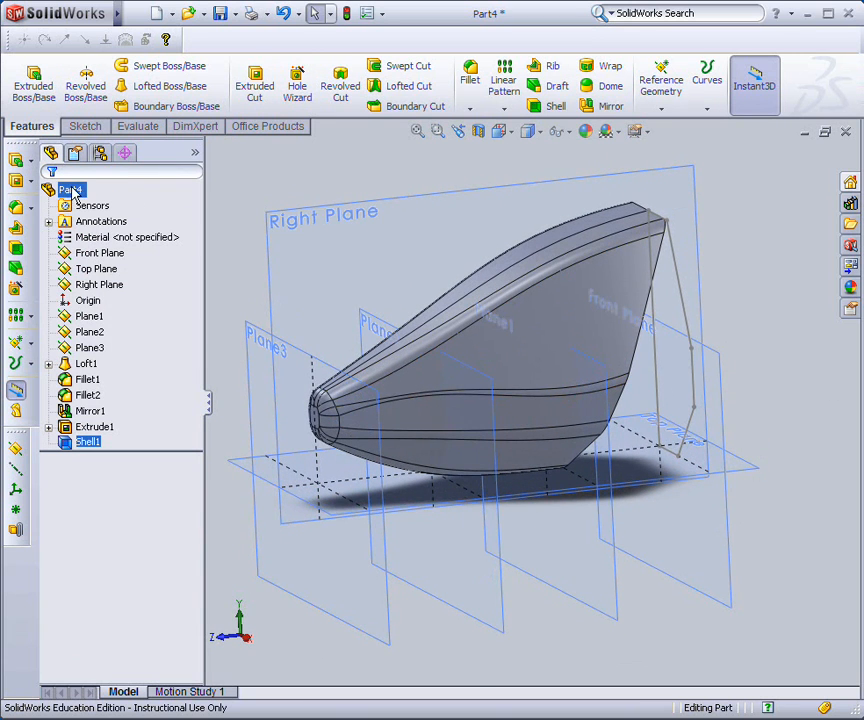
right_click(71, 190)
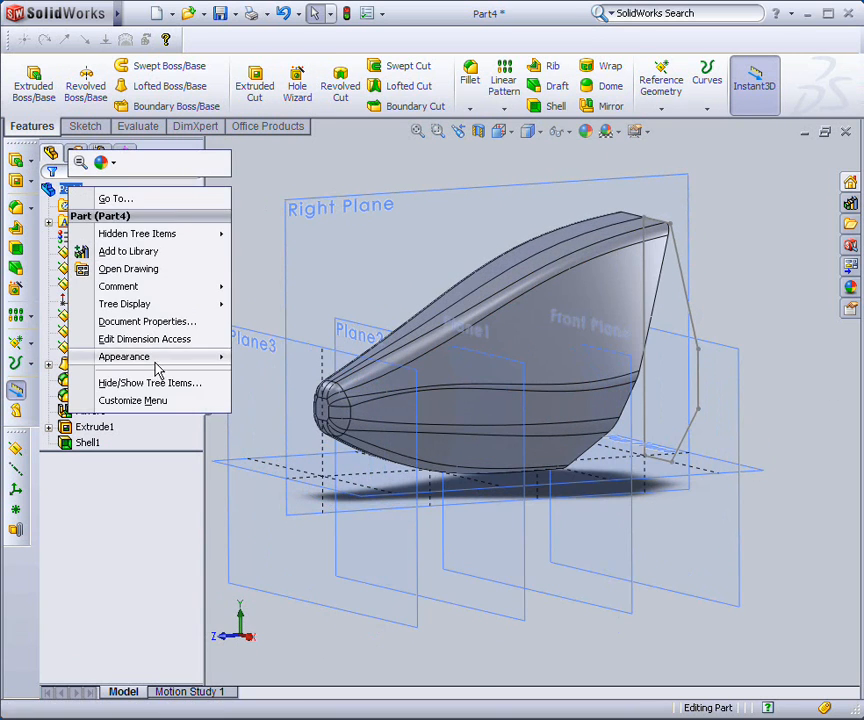
mouse_move(215, 357)
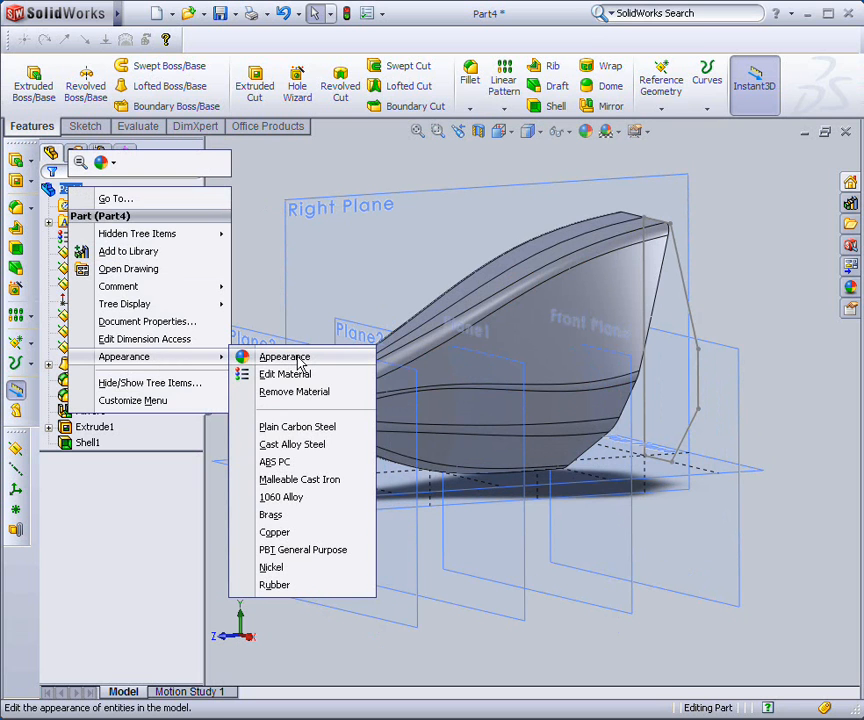
click(297, 360)
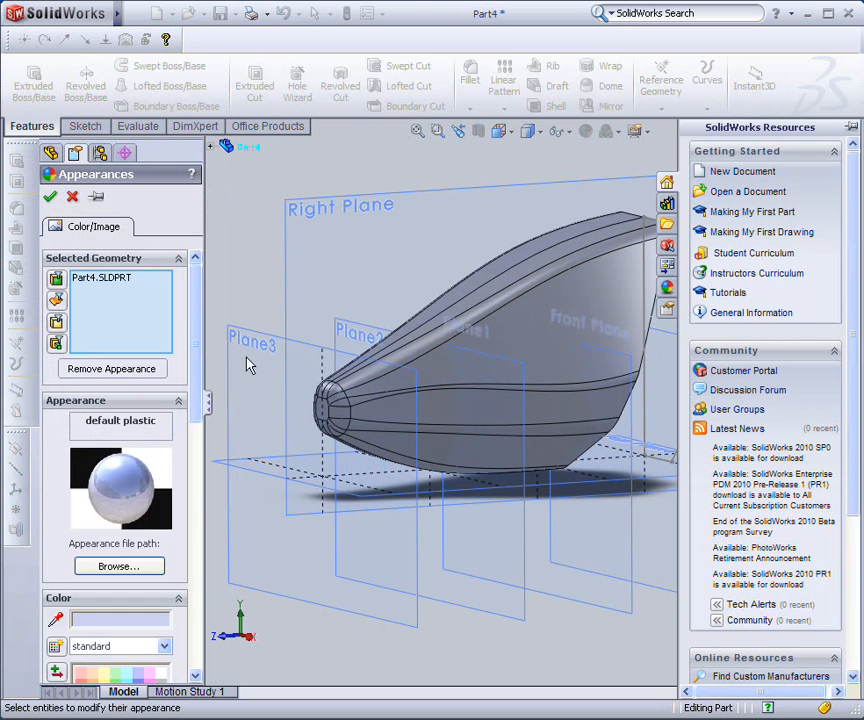
scroll(198, 600, down, 5)
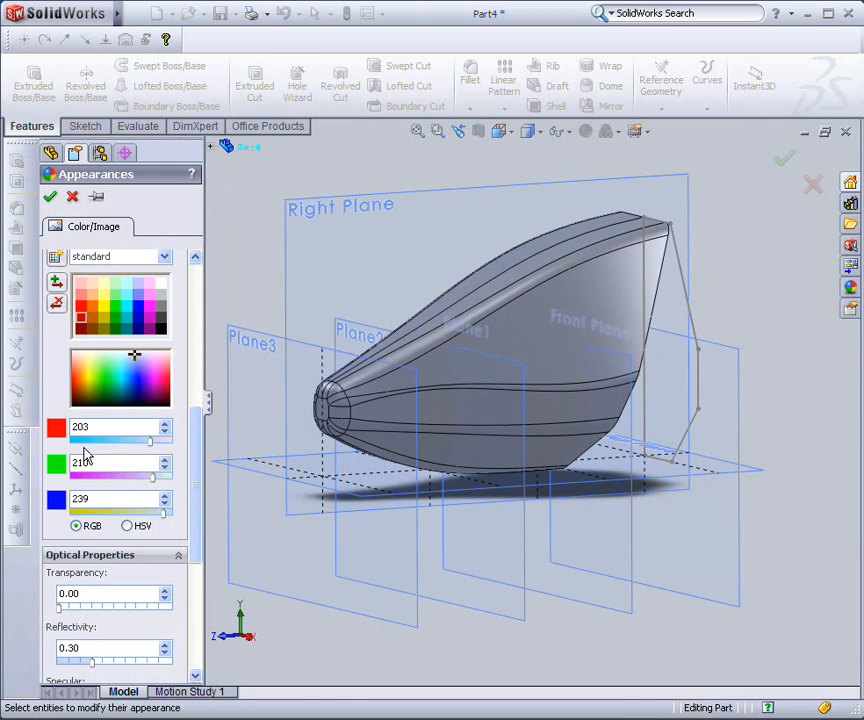
click(83, 320)
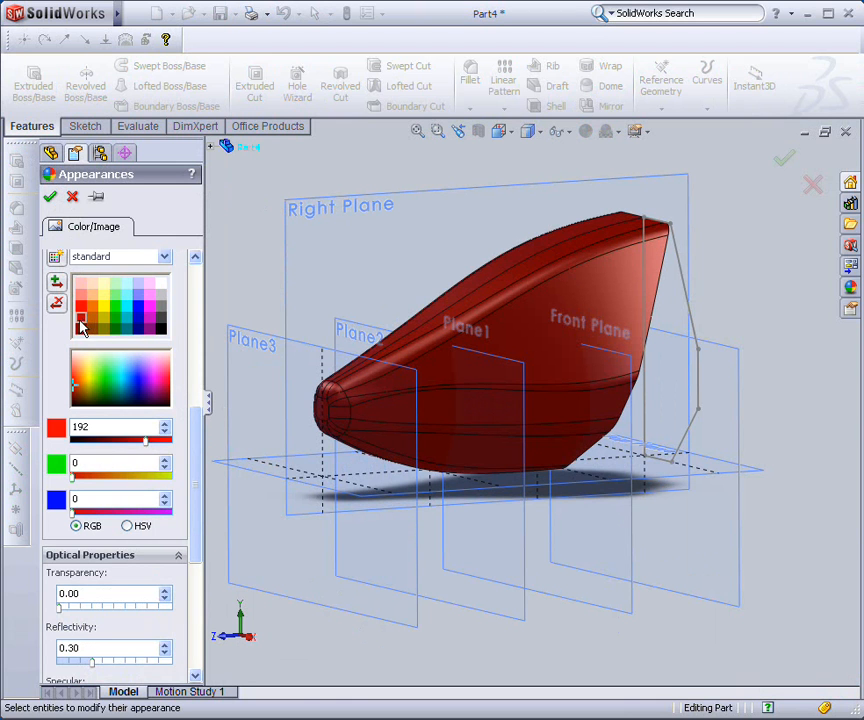
click(50, 197)
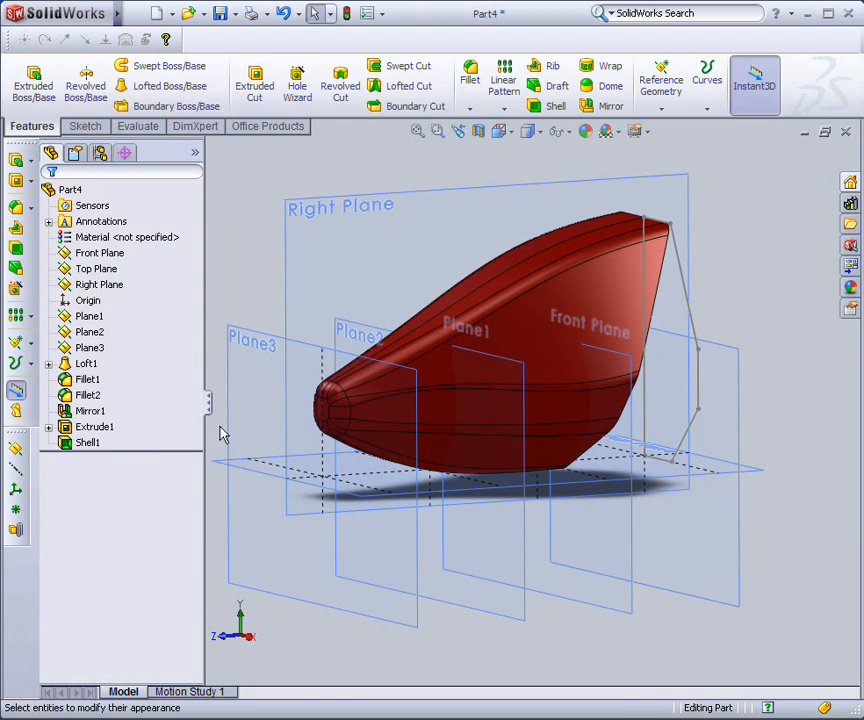
Step: Save the part in the CAD 154 folder under the file name Lab 9 Fuselage a
mouse_move(586, 563)
middle_down()
mouse_move(584, 548)
mouse_move(436, 554)
mouse_move(661, 523)
mouse_move(673, 530)
mouse_move(531, 550)
mouse_move(579, 553)
middle_up()
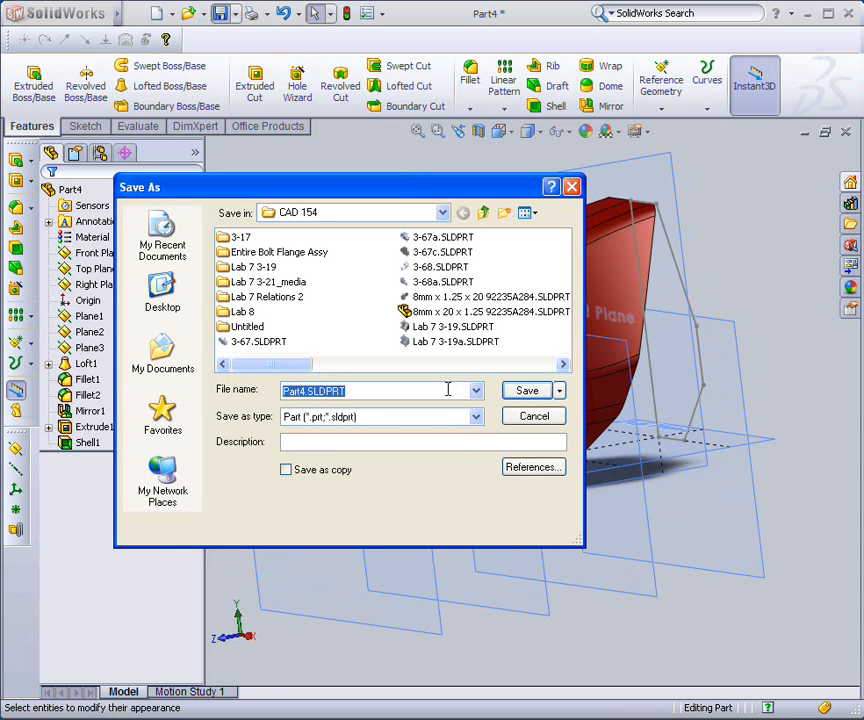
text(Lab)
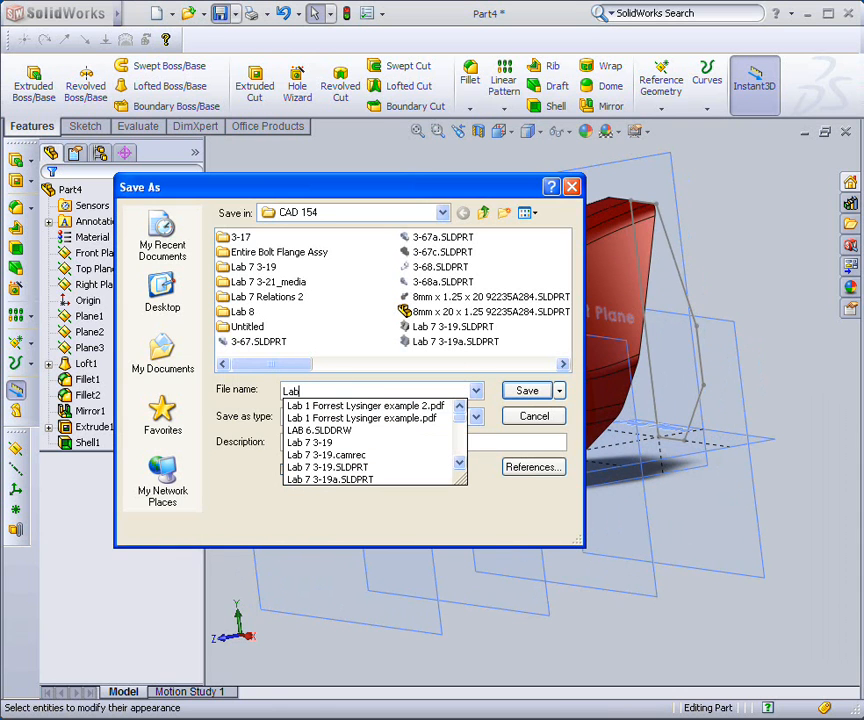
text( 9)
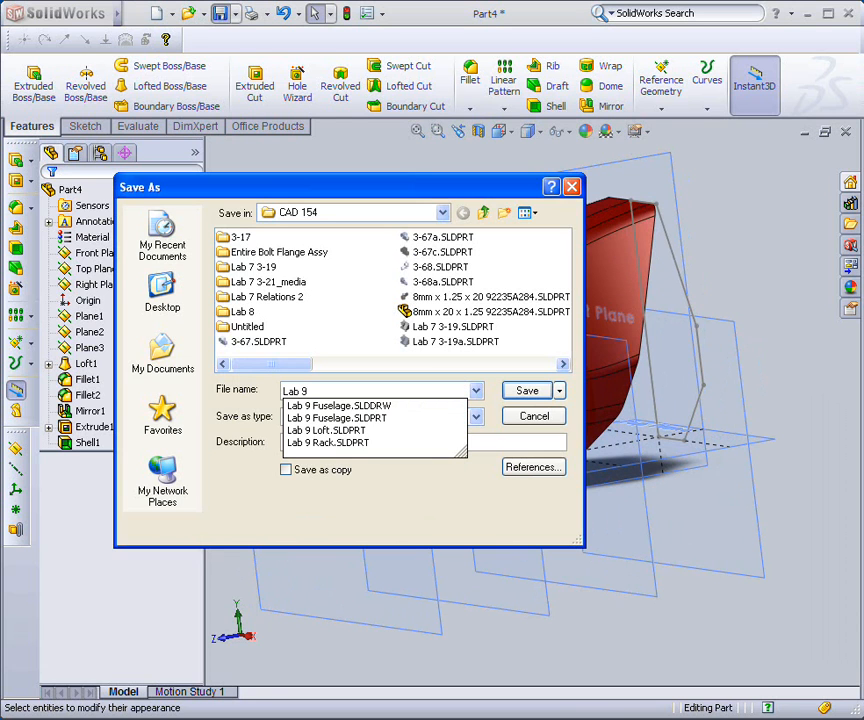
text( F)
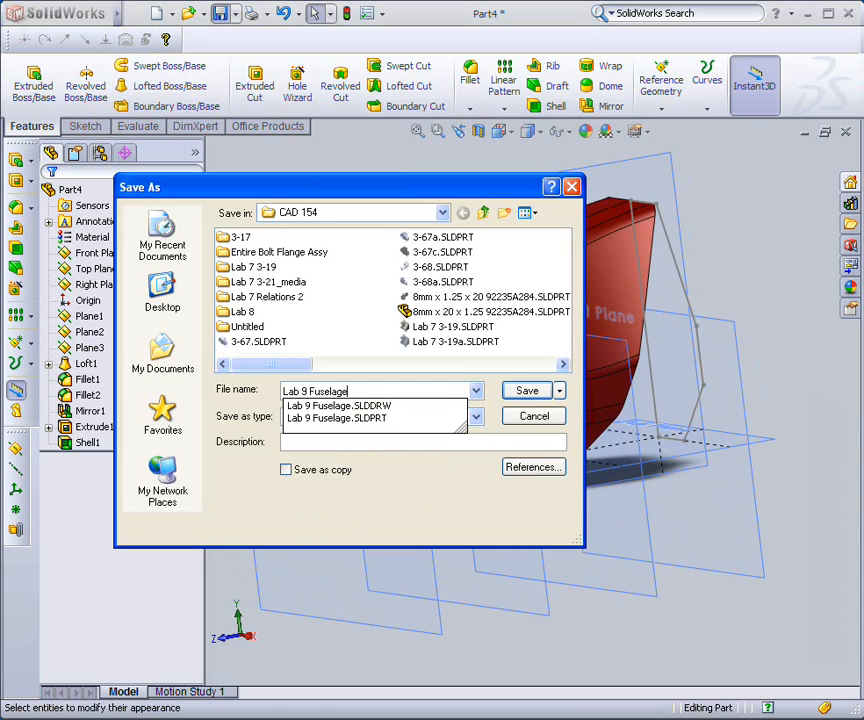
text(uselage )
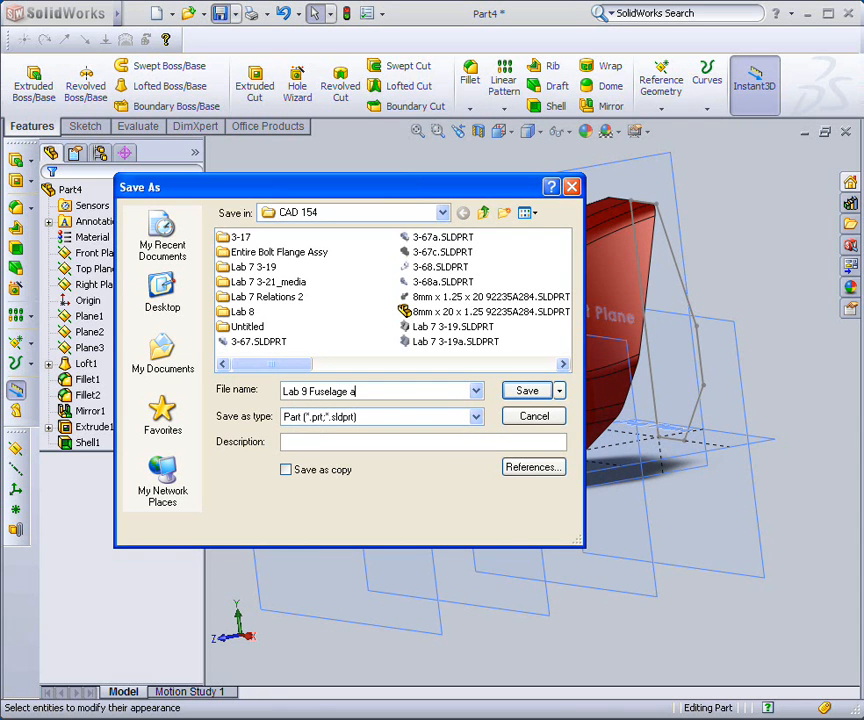
text(a)
key(Return)
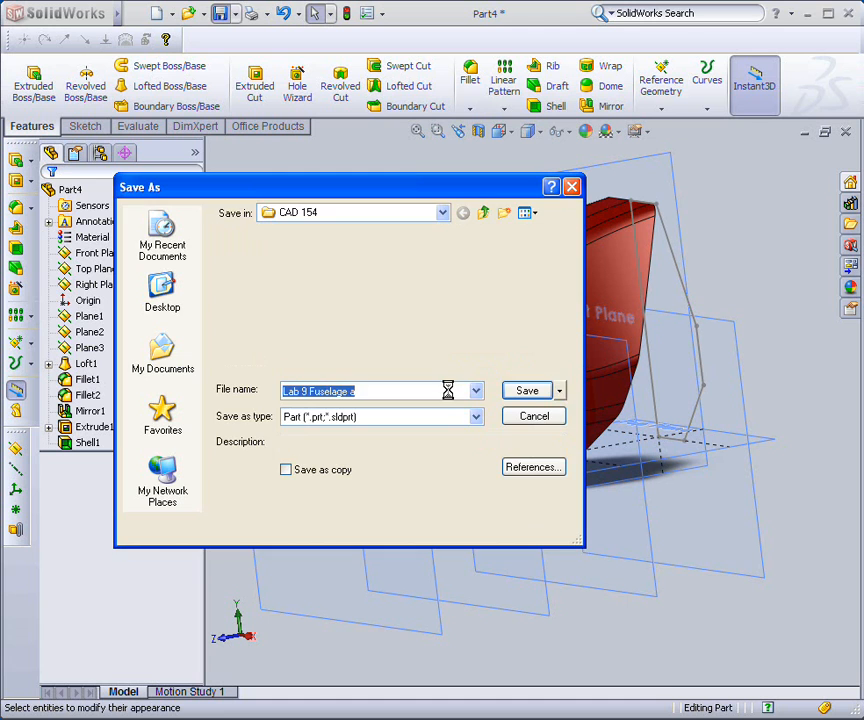